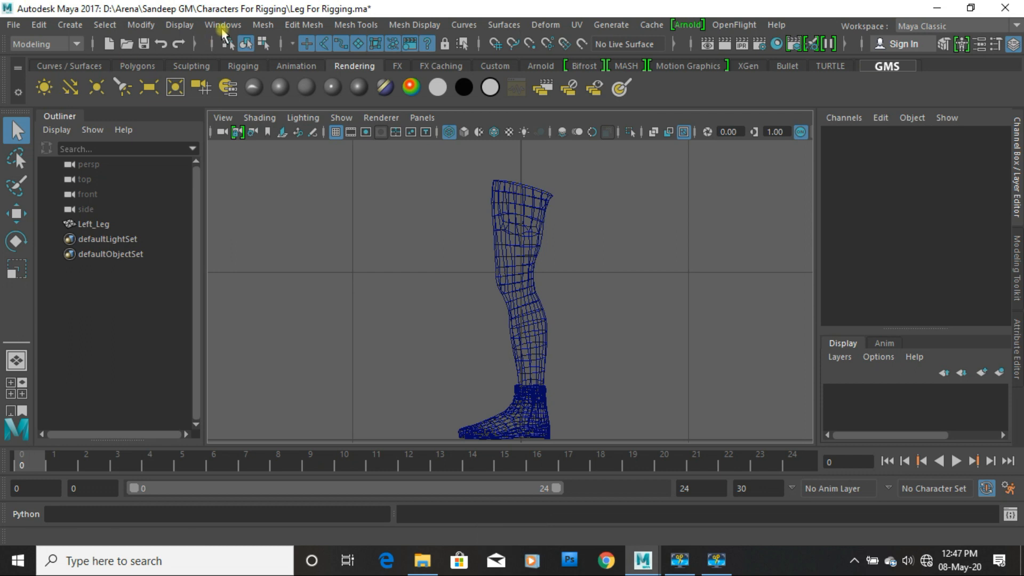
Step: Switch to the Rigging menu set and place a hip joint at the thigh's upper edge and a knee joint with the Joint tool
click(43, 44)
click(34, 76)
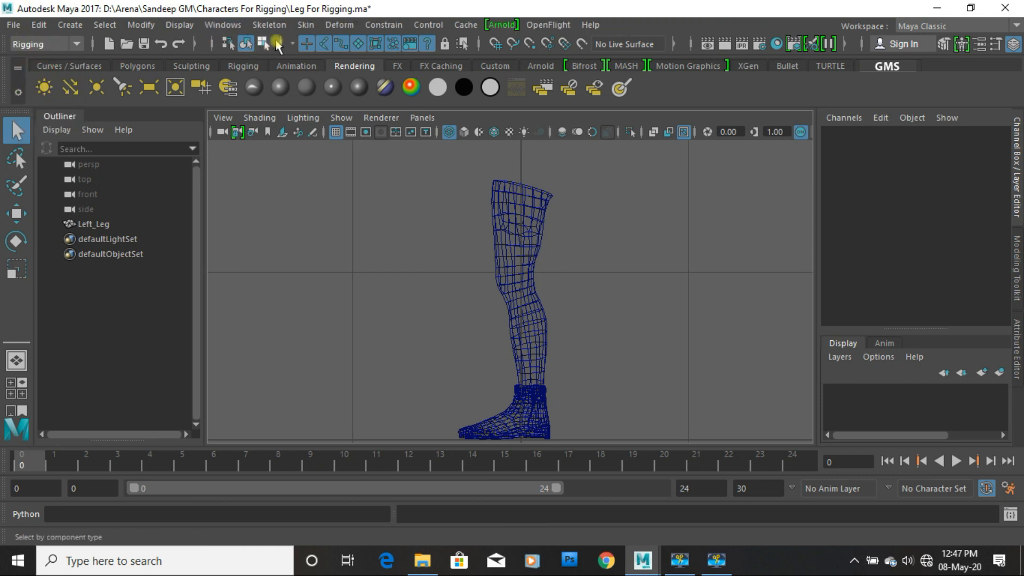
click(269, 25)
click(286, 62)
scroll(536, 210, up, 3)
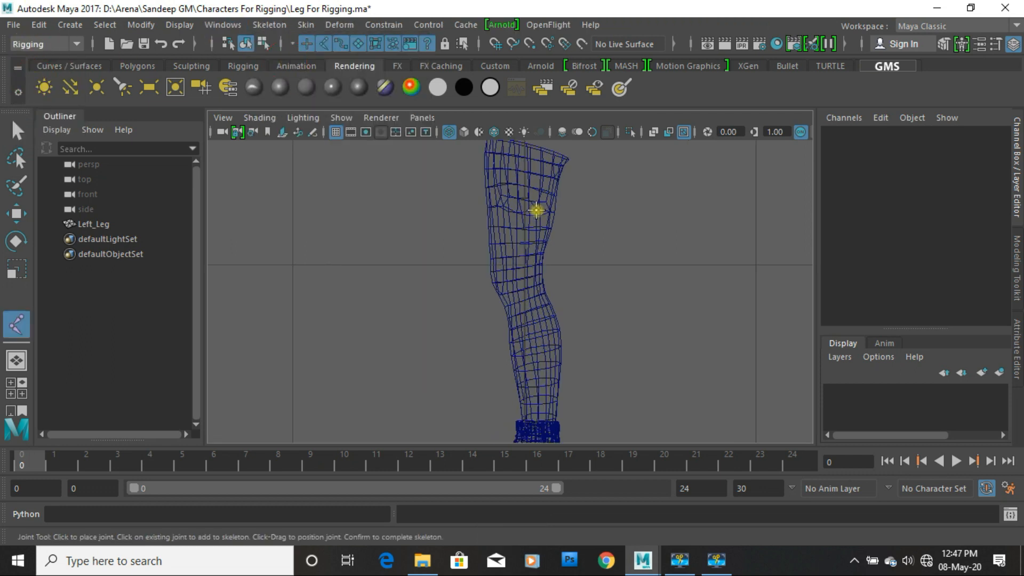
alt+middle_drag(525, 225, 523, 279)
scroll(525, 237, up, 4)
alt+middle_drag(529, 153, 534, 183)
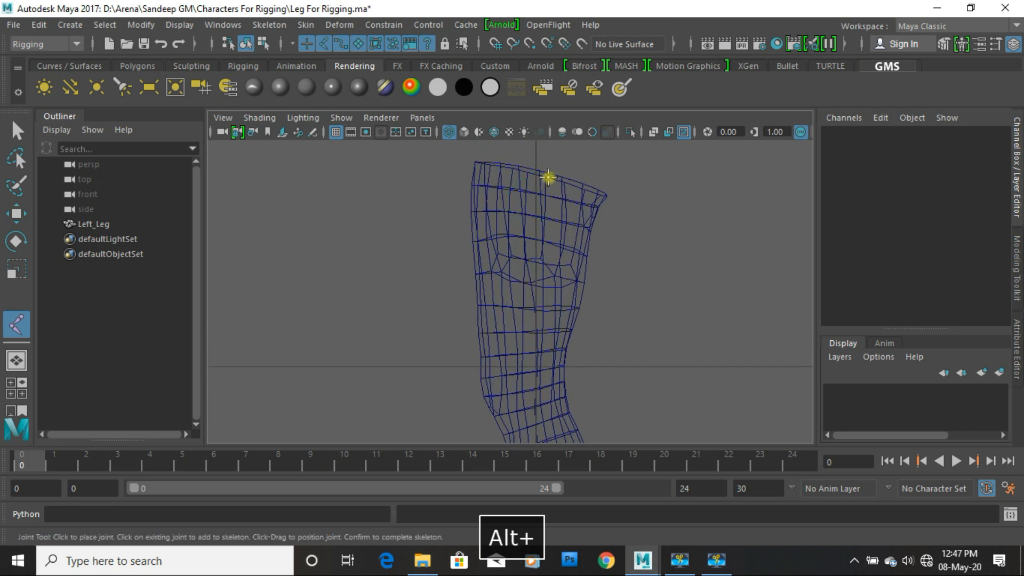
click(548, 178)
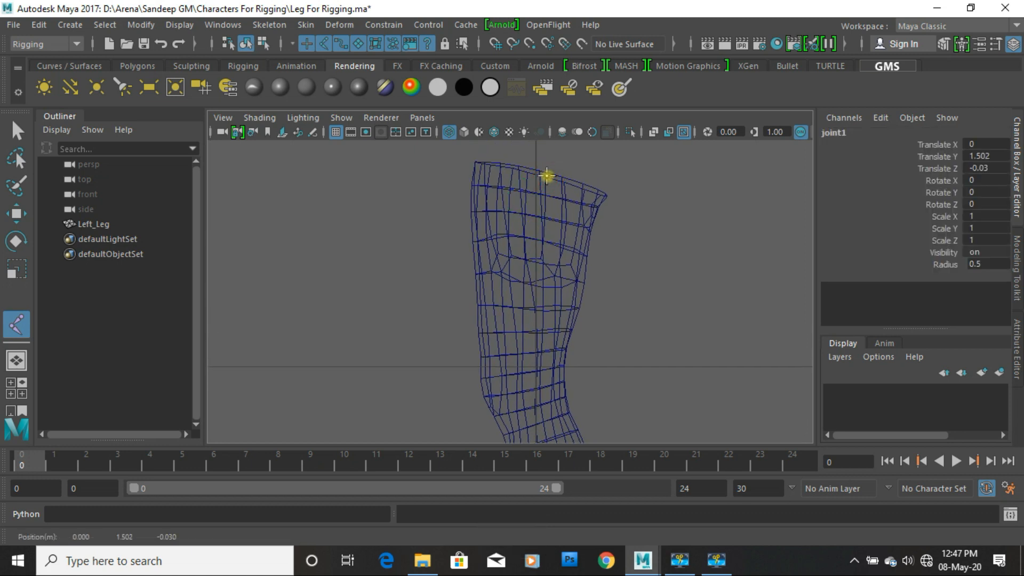
click(491, 398)
middle_drag(491, 398, 512, 389)
key(Return)
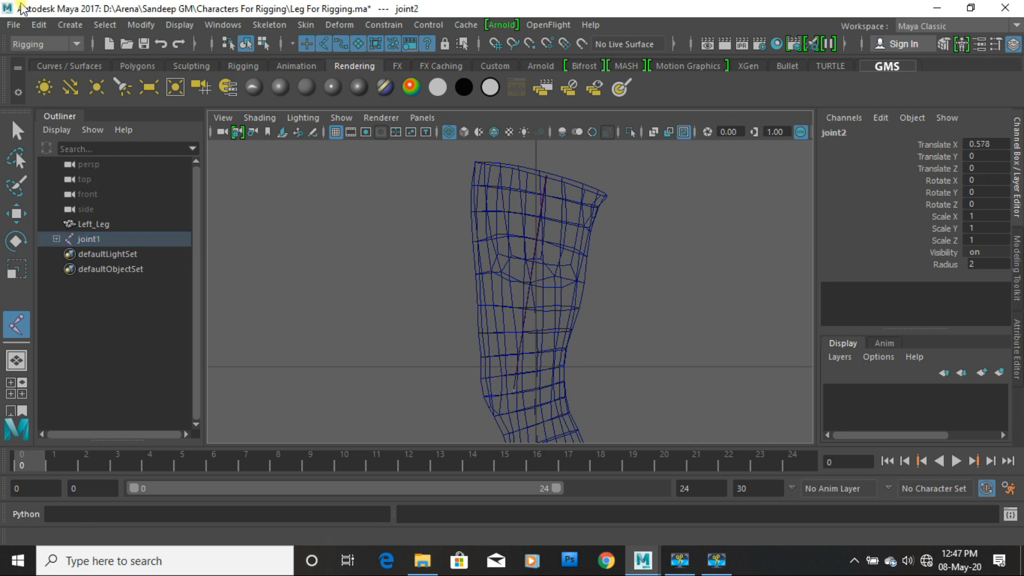
Step: Set the joint display size to 1.00
click(179, 24)
mouse_move(229, 261)
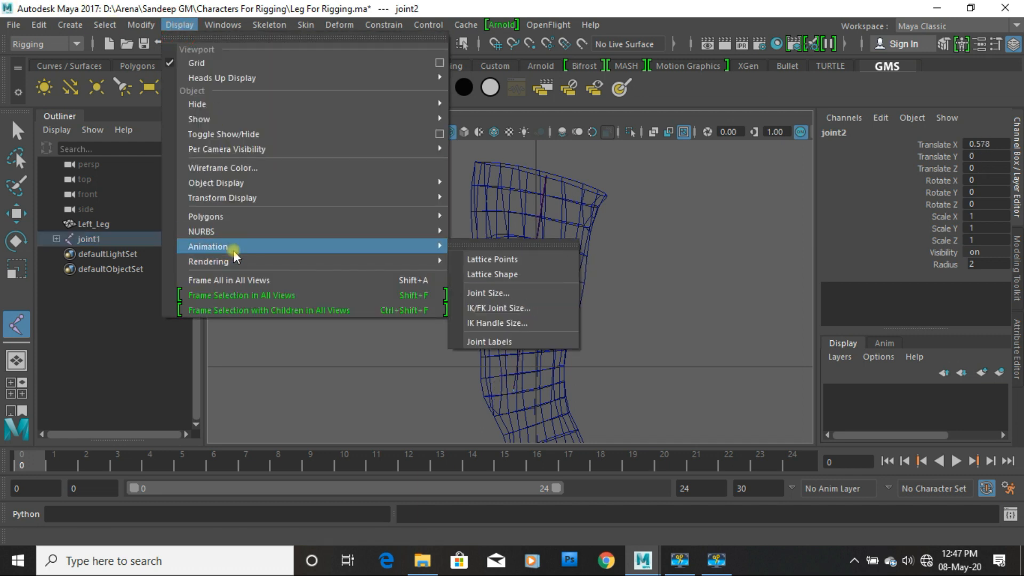
click(486, 292)
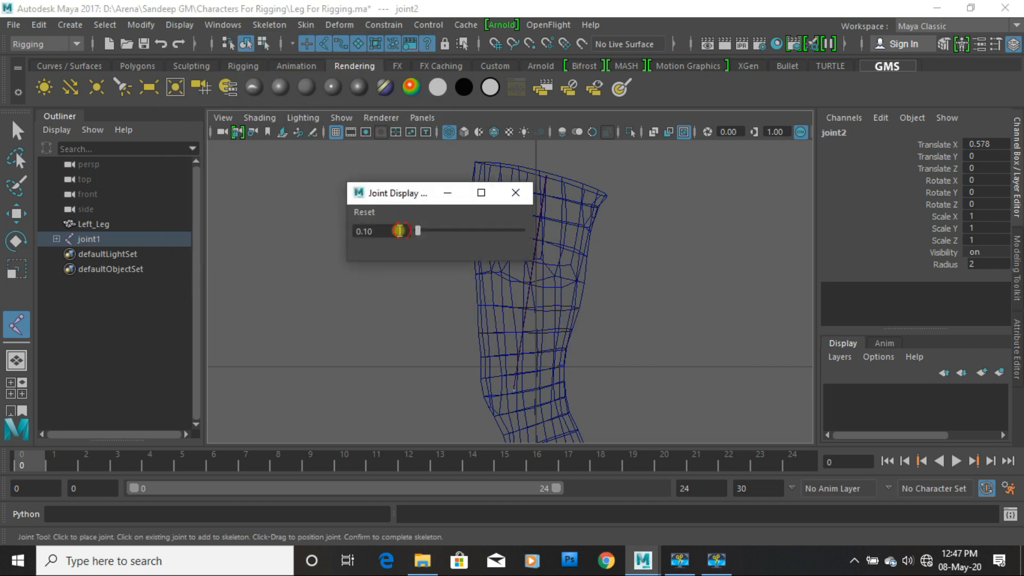
text(5)
key(Return)
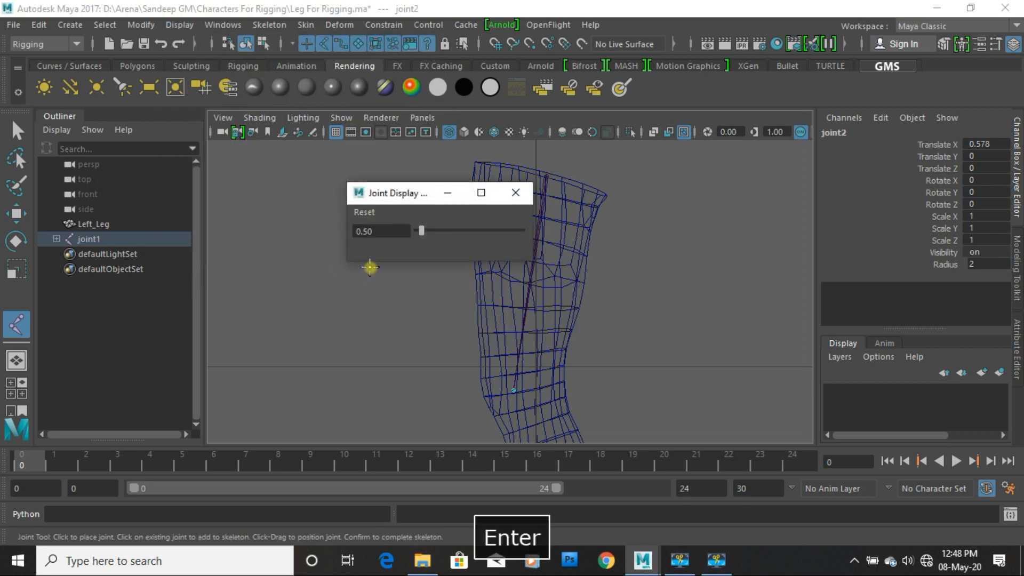
text(1)
key(Return)
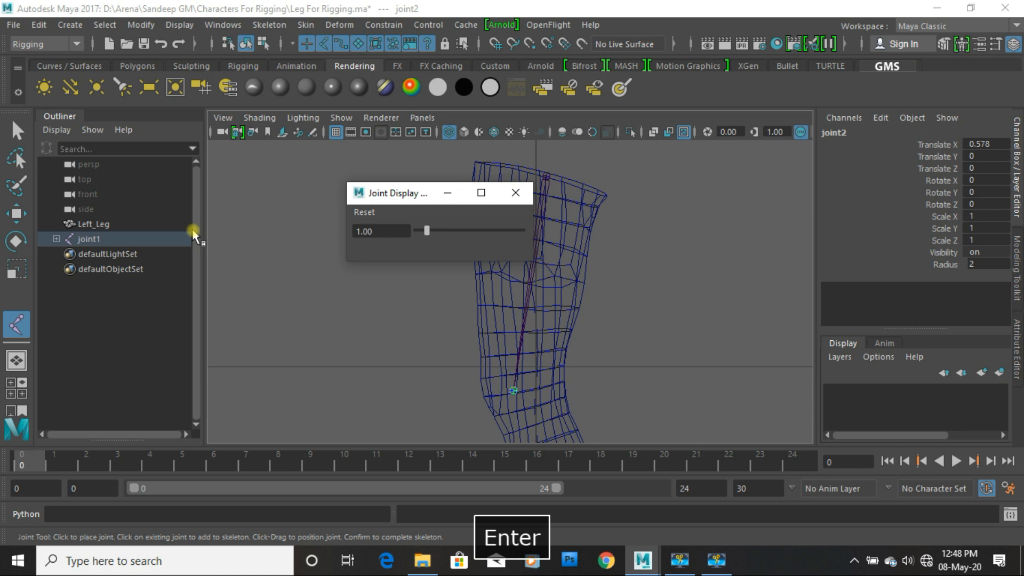
click(522, 196)
Step: Extend the joint chain from the knee with joints at the ankle, the ball of the foot and the toe tip
alt+middle_drag(485, 382, 391, 137)
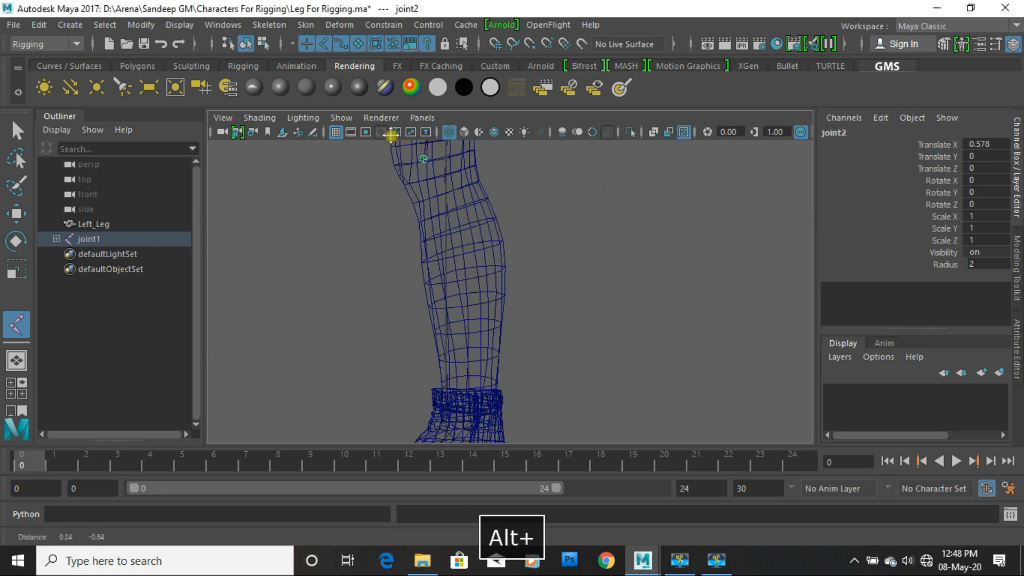
alt+middle_drag(489, 375, 533, 297)
click(520, 300)
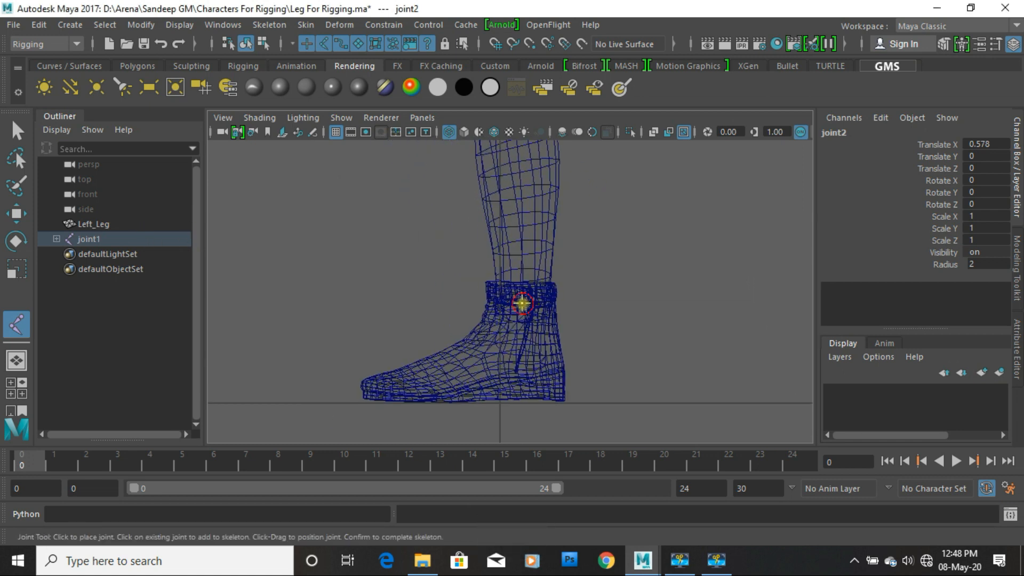
click(453, 375)
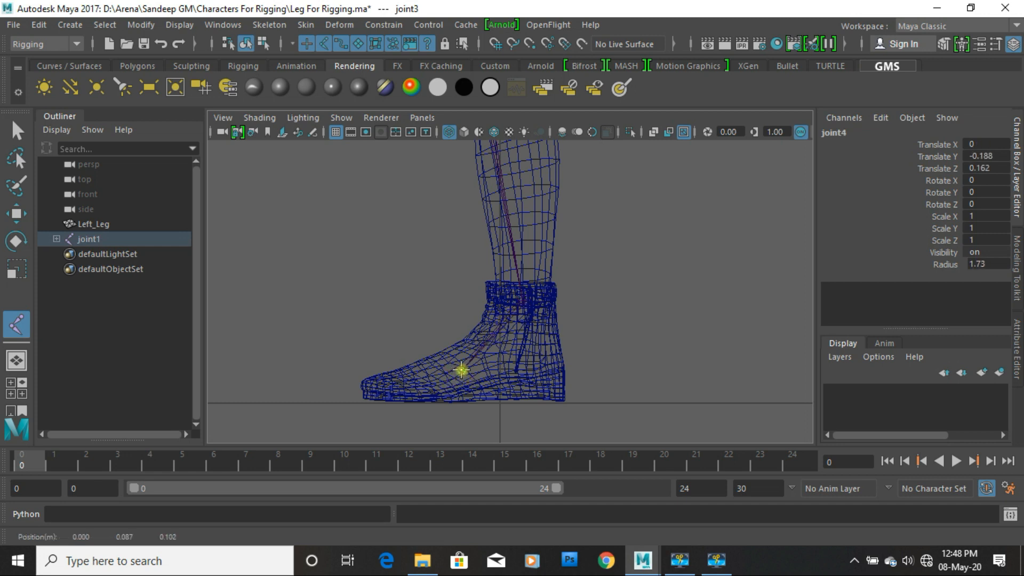
click(364, 387)
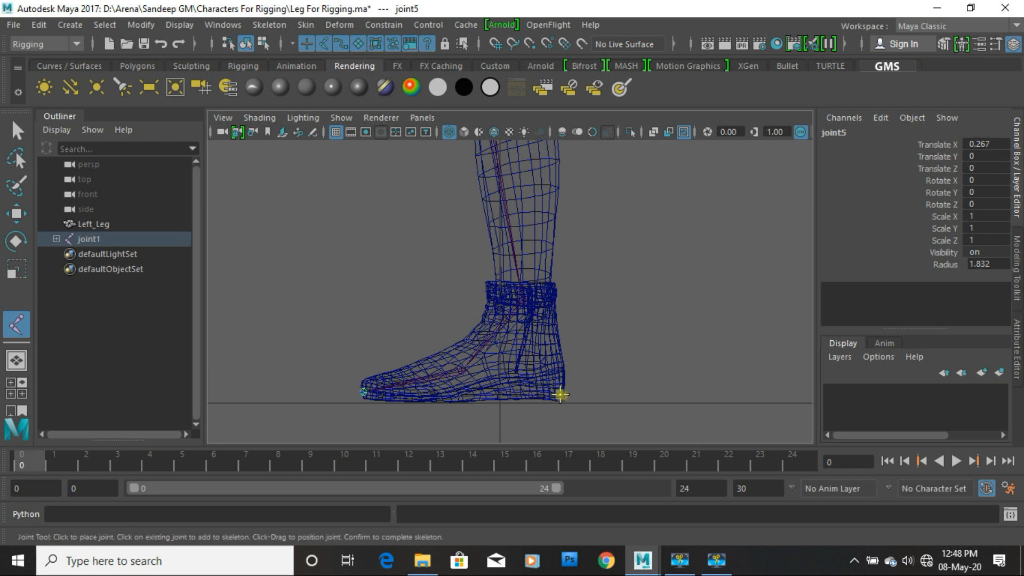
key(w)
Step: Expand the whole joint hierarchy and rename the root joint as Hip
alt+middle_drag(595, 240, 561, 439)
alt+right_drag(599, 320, 409, 281)
alt+middle_drag(539, 329, 550, 241)
click(60, 242)
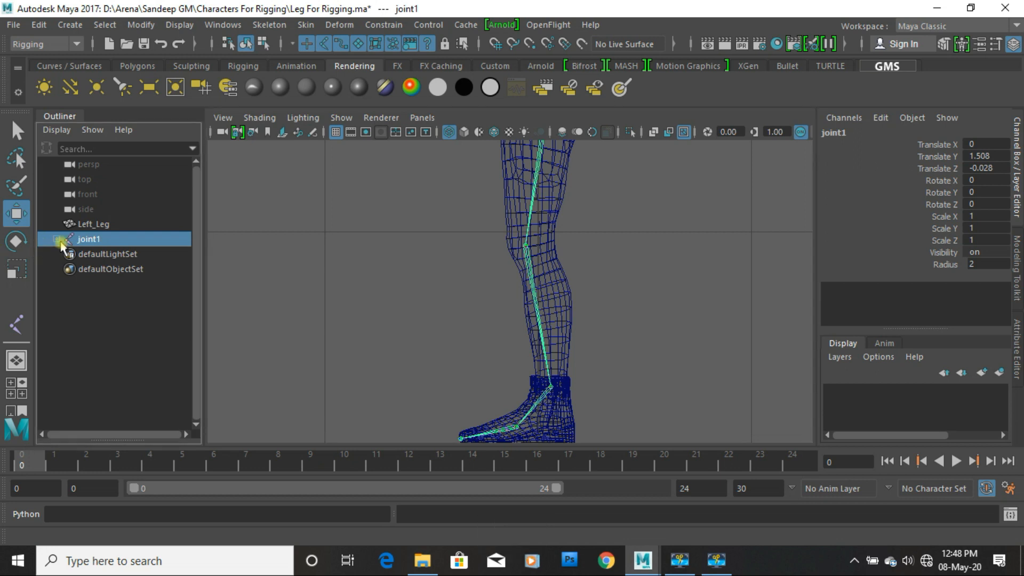
shift+click(58, 240)
double_click(100, 240)
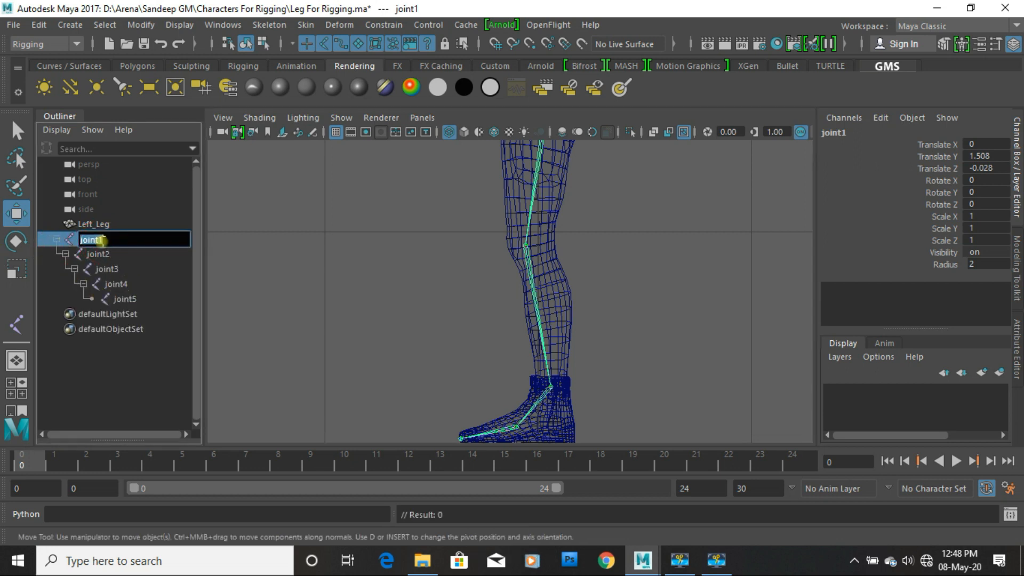
text(Hi)
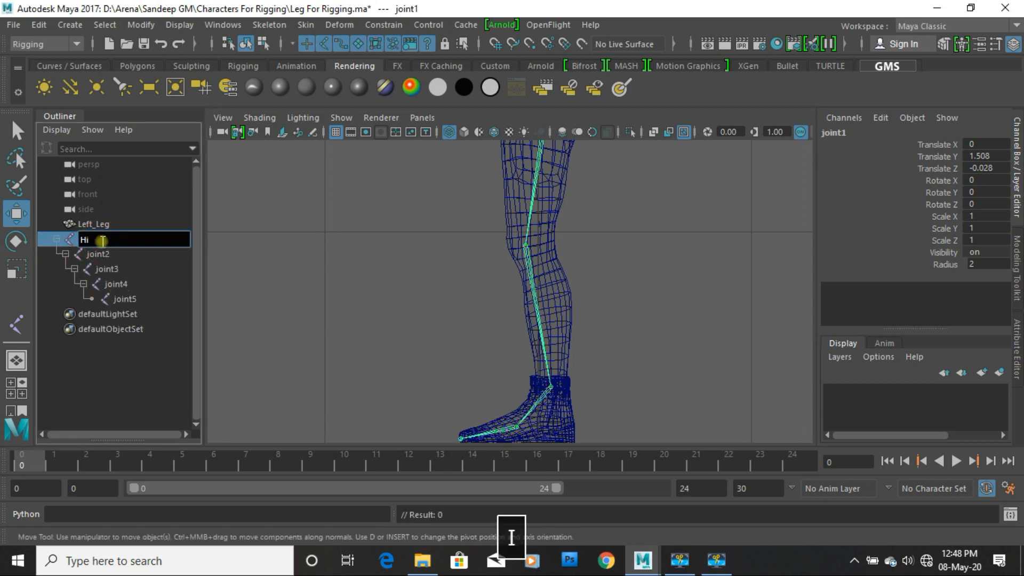
text(p)
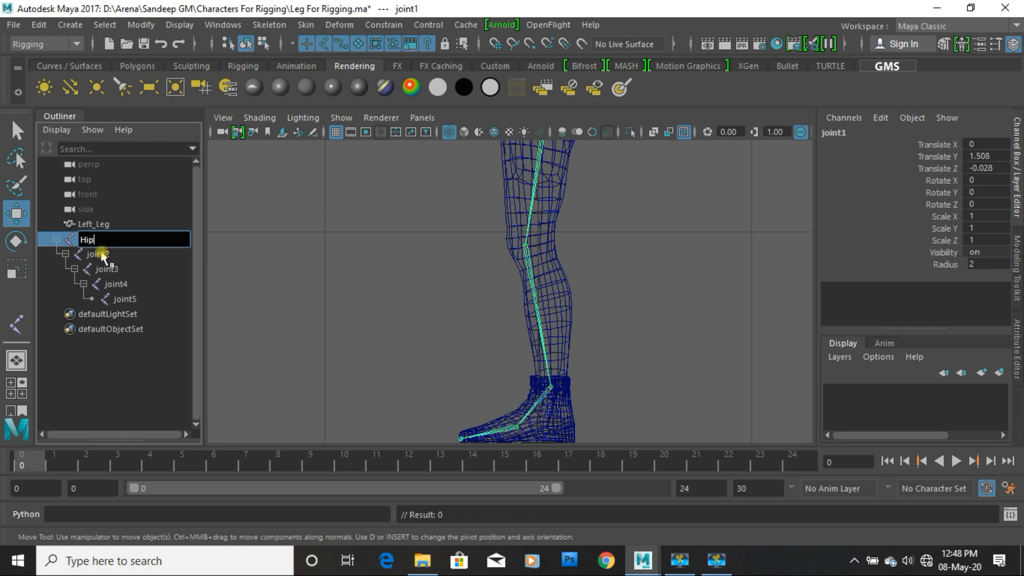
key(Return)
Step: Rename joint2 as Knee and joint3 as Ankle
double_click(102, 254)
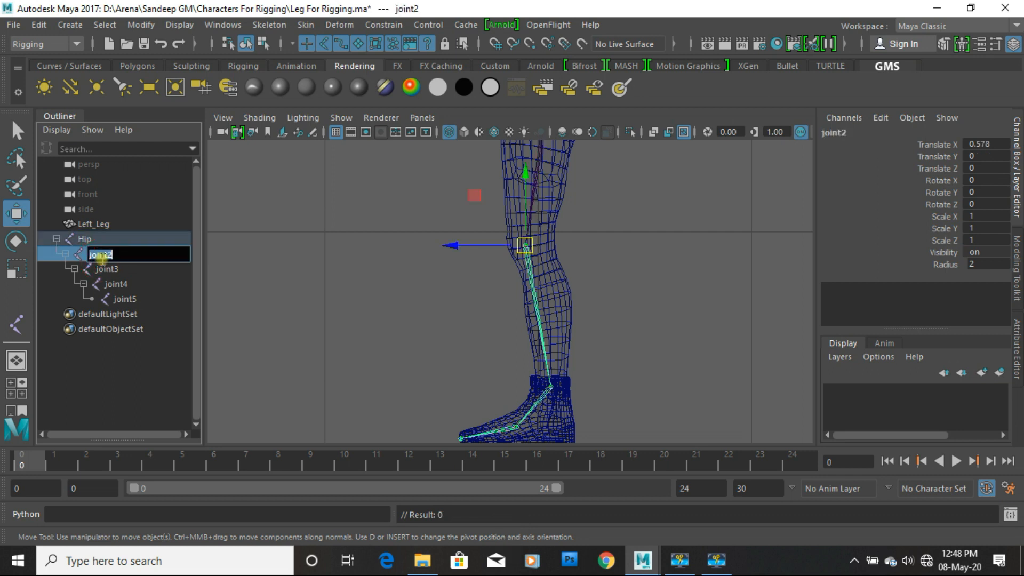
text(An)
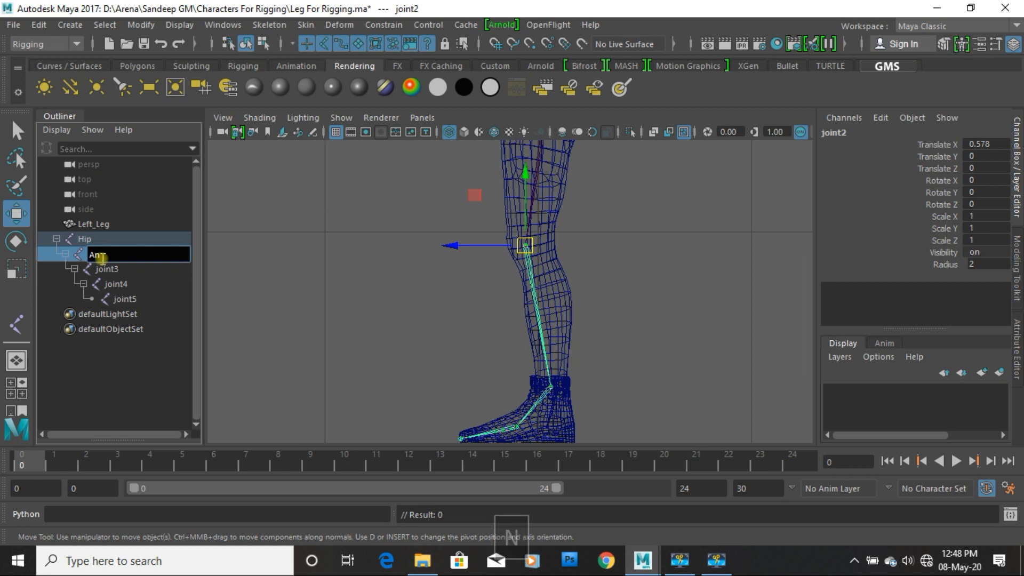
key(BackSpace)
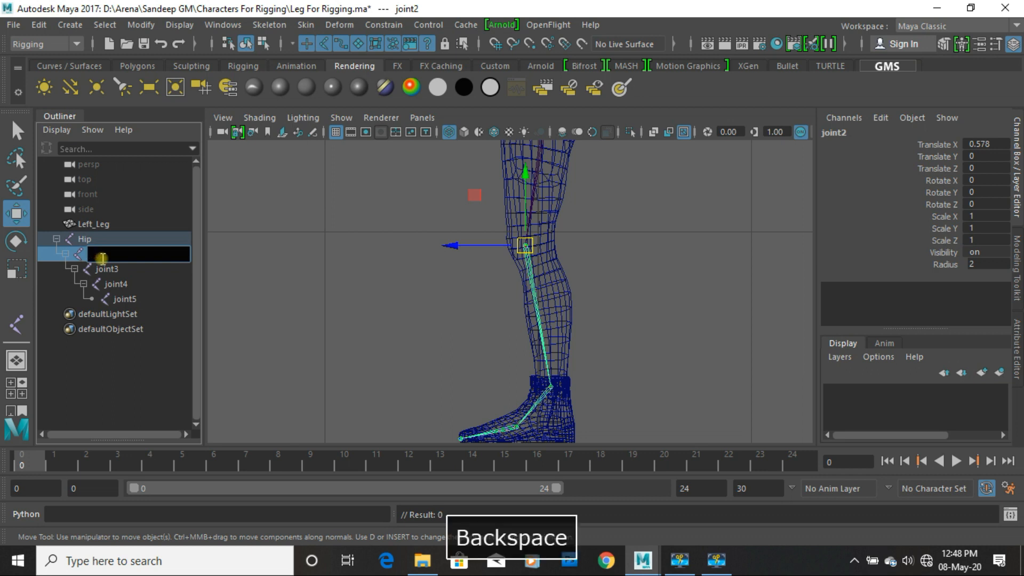
text(Knee)
key(Return)
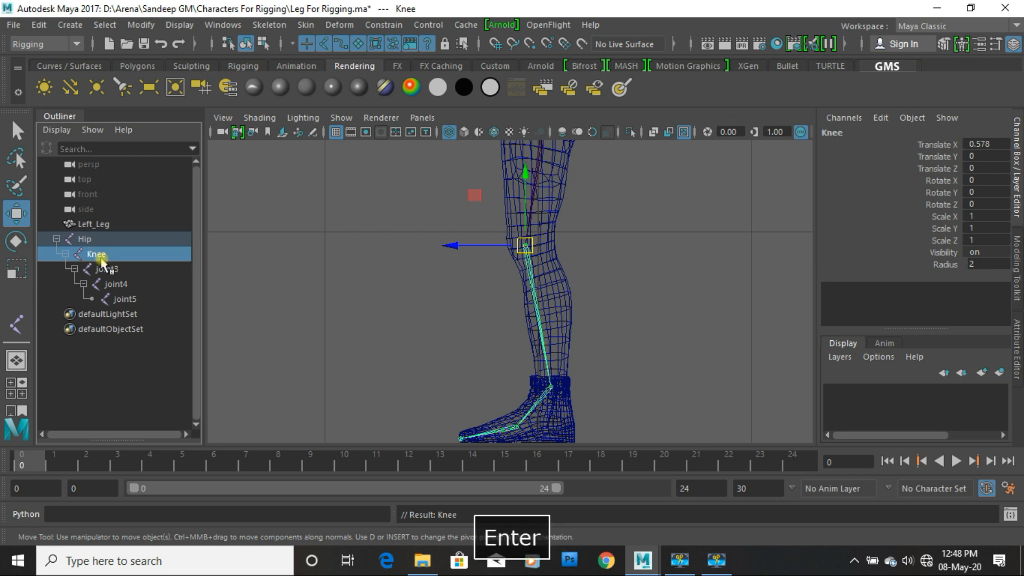
click(106, 269)
double_click(108, 269)
text(Ankle)
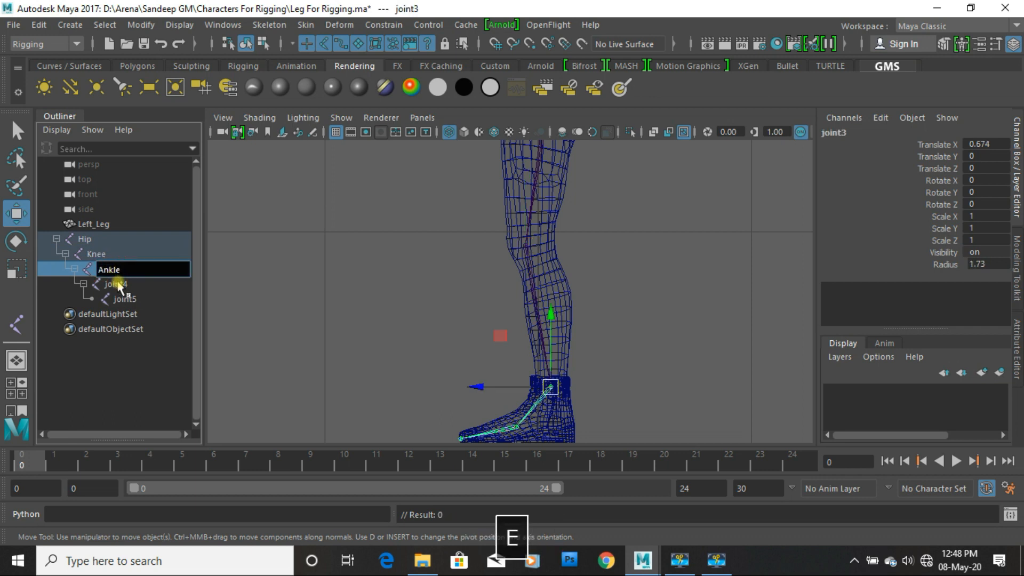
Step: Rename joint4 as Ball and joint5 as Toe, and collapse the Hip hierarchy
double_click(117, 284)
text(B)
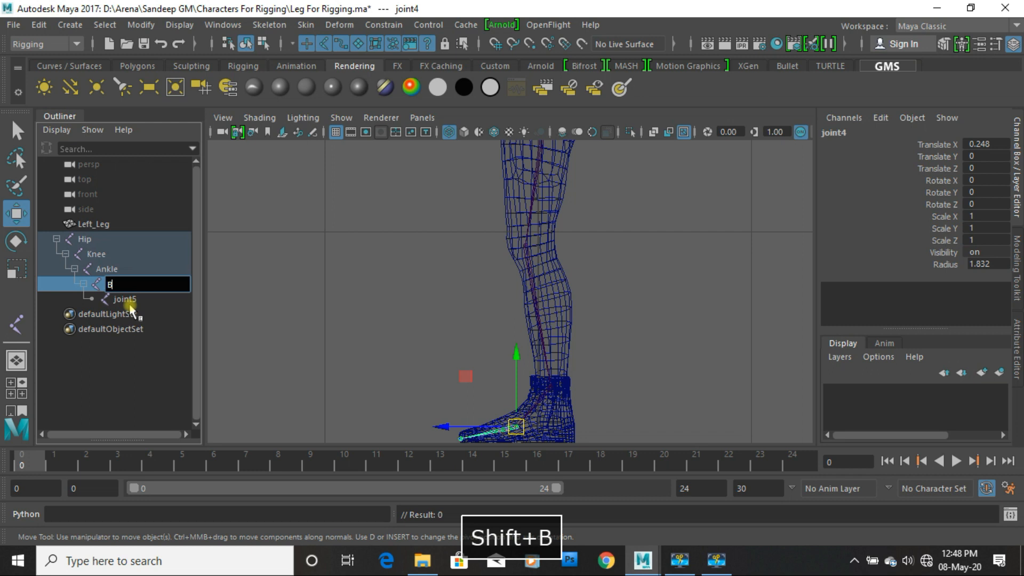
text(all)
key(Return)
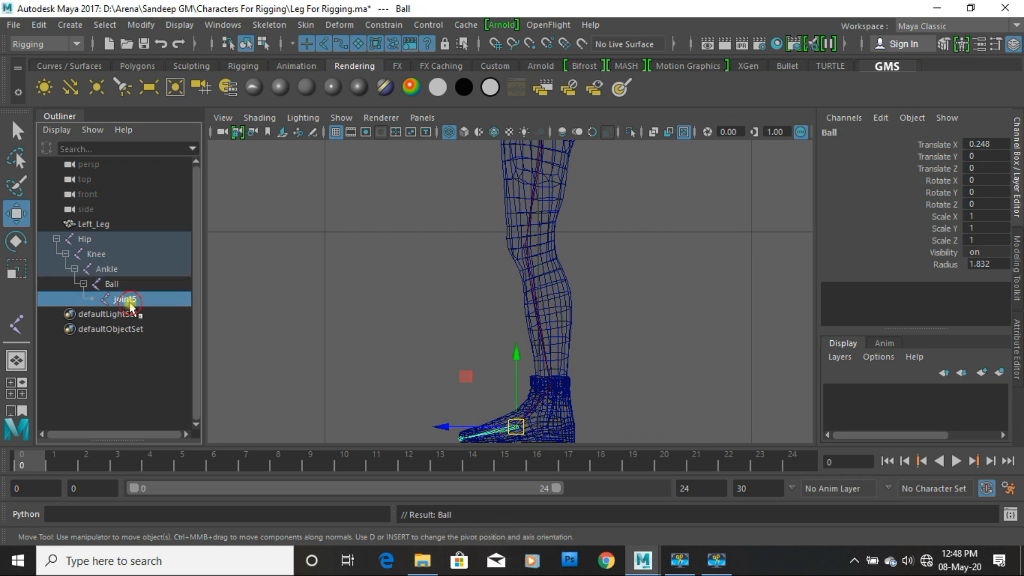
double_click(125, 299)
text(To)
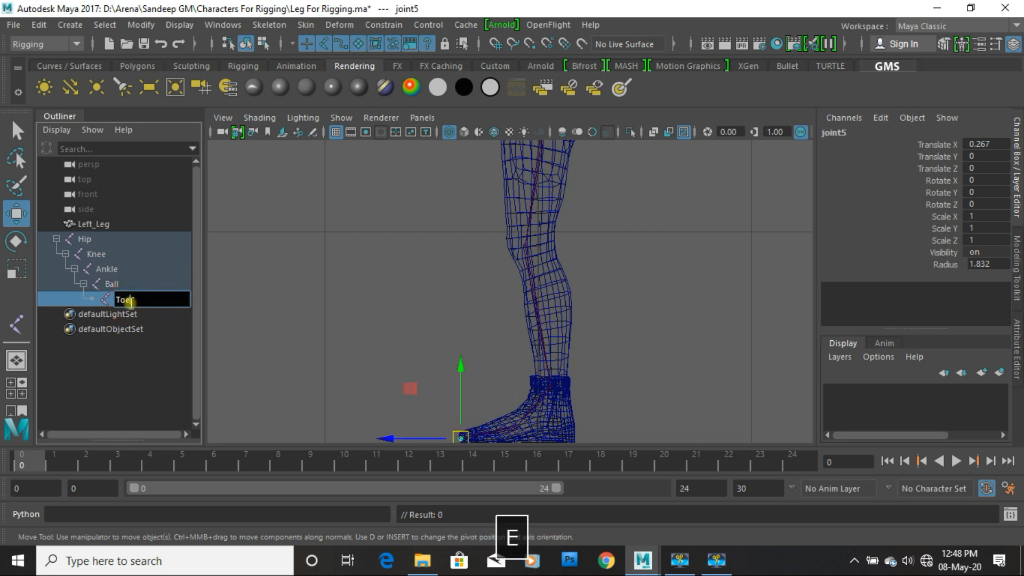
text(e)
key(Return)
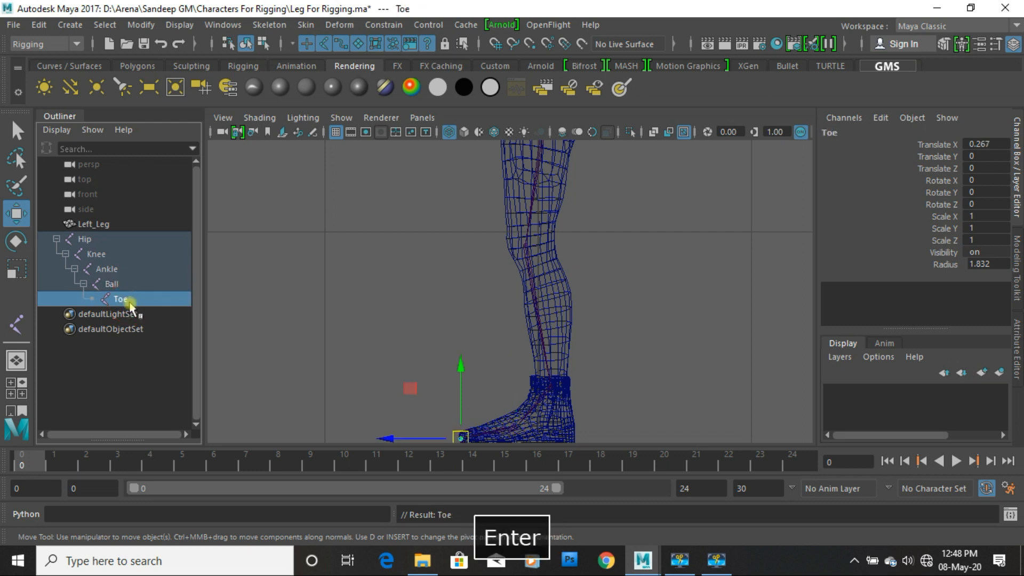
click(56, 239)
Step: Create a square control curve with the RigBox Reborn curve tool in the perspective view
click(385, 265)
key(space)
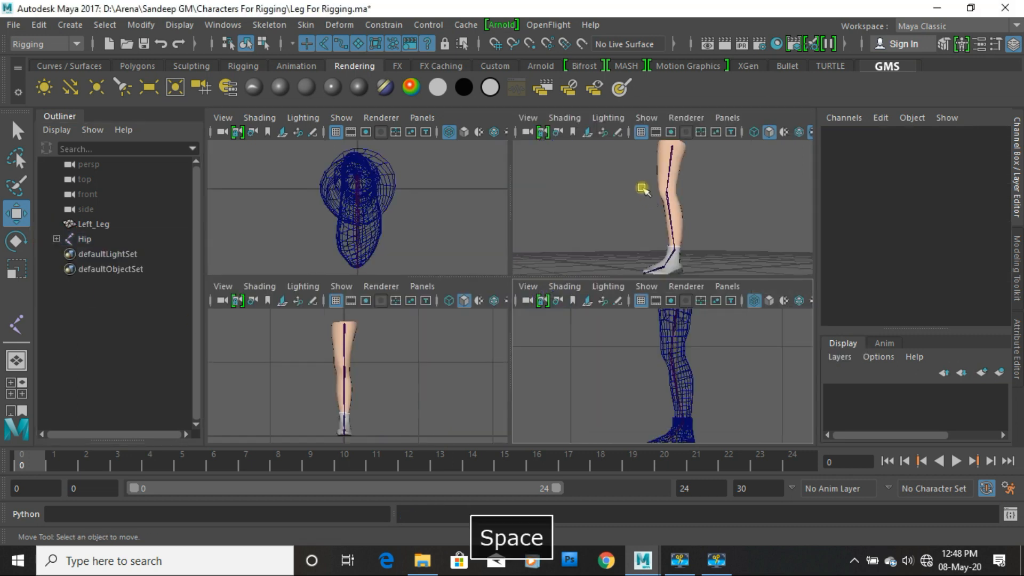
key(space)
alt+drag(542, 331, 496, 342)
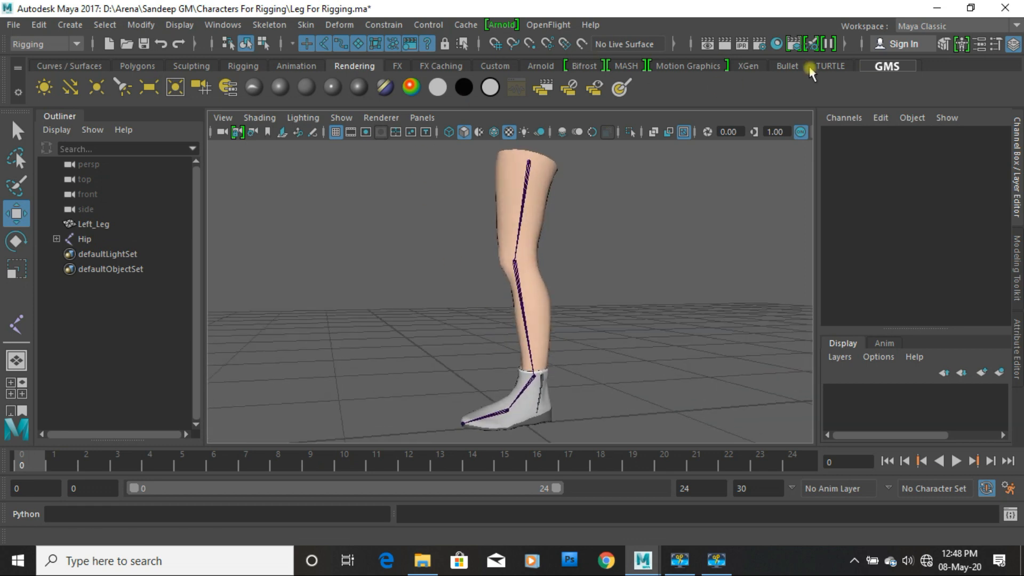
click(885, 67)
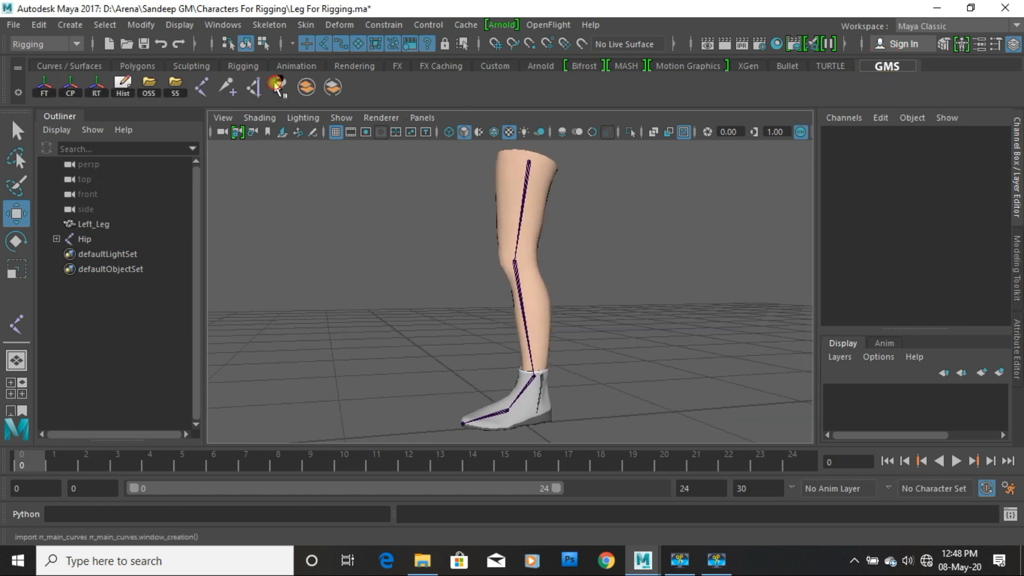
drag(440, 203, 826, 58)
click(816, 63)
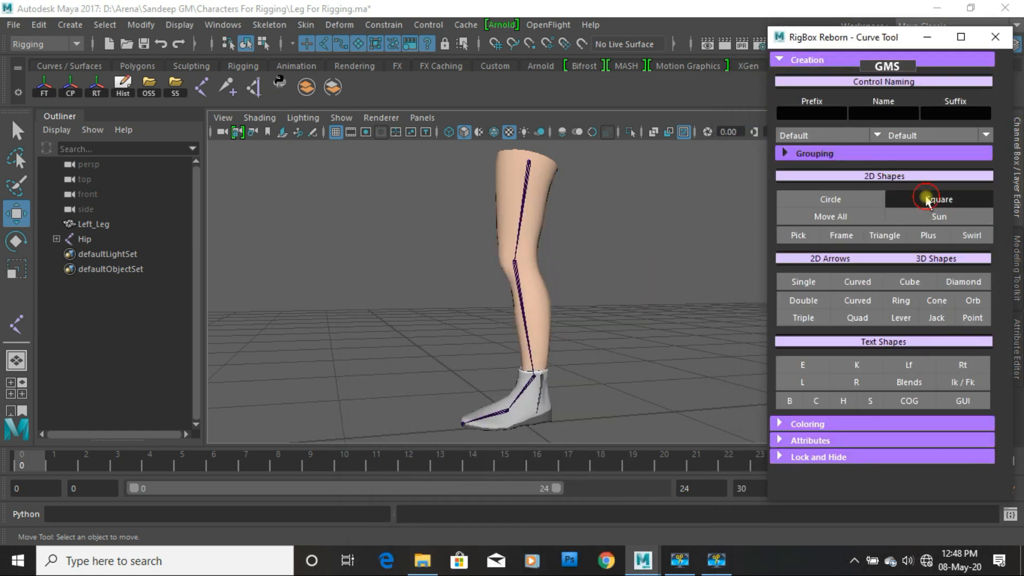
click(929, 200)
click(927, 37)
Step: Scale the square curve to about 0.181 in X and 0.391 in Z
alt+drag(570, 348, 702, 386)
key(r)
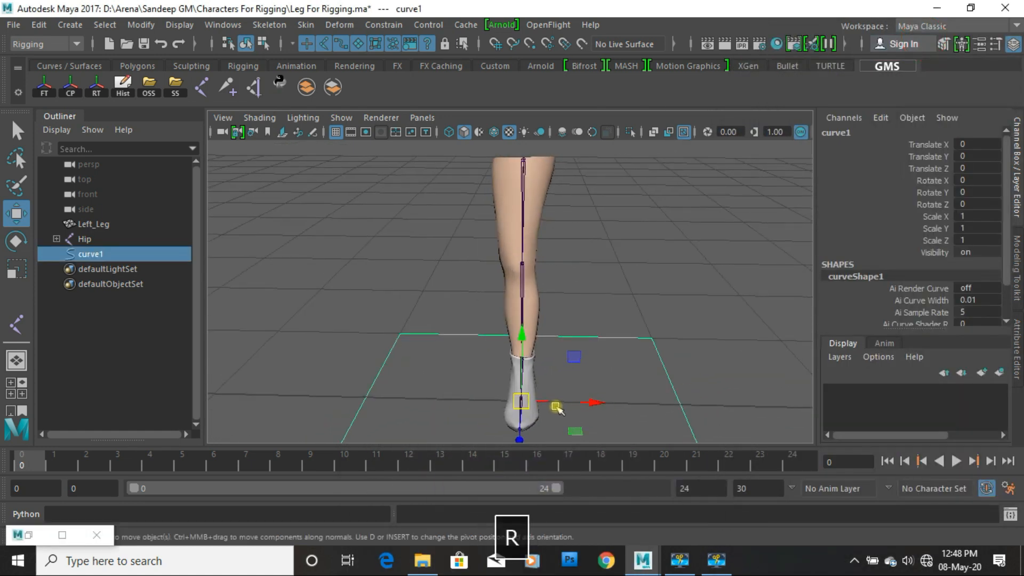
drag(590, 405, 536, 405)
alt+drag(572, 433, 446, 430)
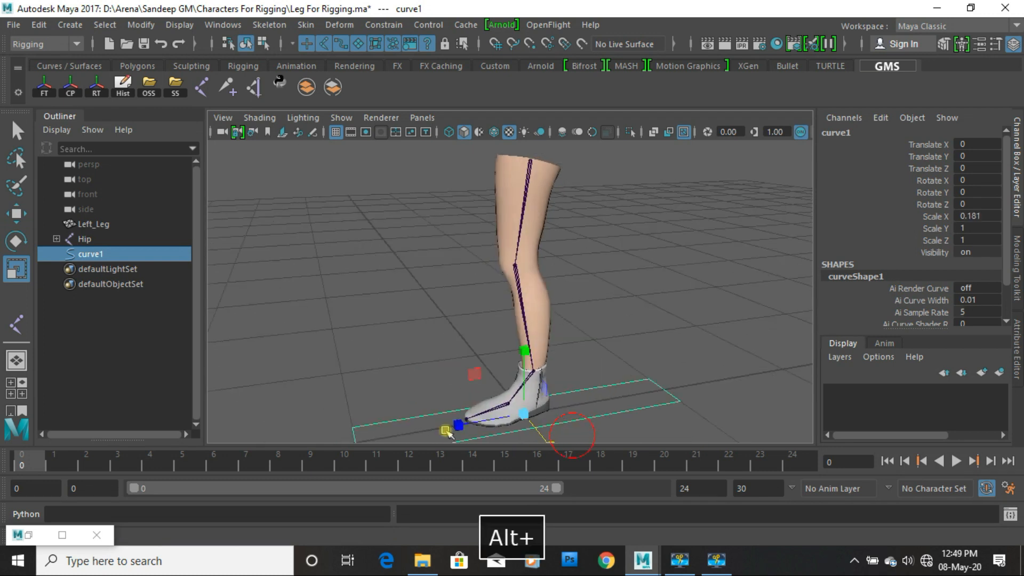
alt+middle_drag(446, 430, 447, 420)
drag(459, 417, 402, 314)
Step: Move the square curve to about 0.096 in Z and scale it uniformly around the shoe to about 0.133, 0.733, 0.287
key(f)
key(e)
key(w)
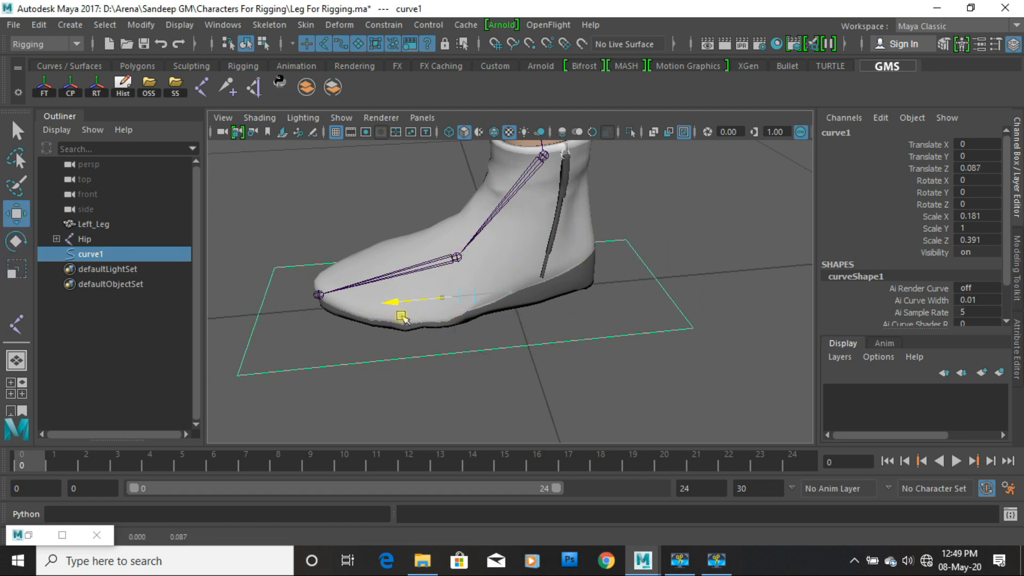
key(r)
drag(467, 295, 526, 379)
key(w)
Step: Duplicate the square foot curve and raise the copy to about 0.783 in Y, just below the knee
key(ctrl+d)
scroll(480, 352, down, 3)
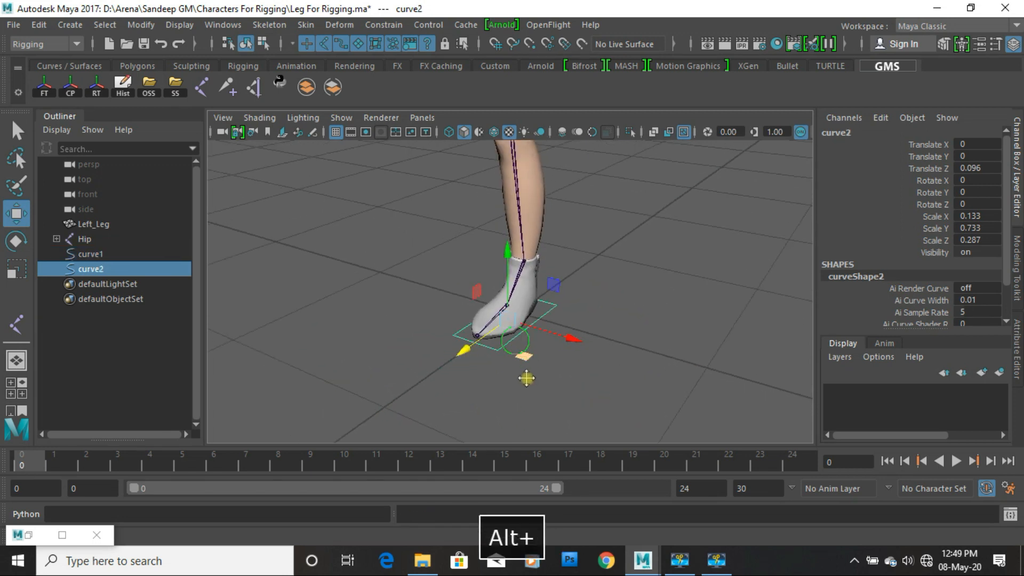
alt+middle_drag(526, 378, 527, 413)
drag(511, 290, 503, 144)
alt+middle_drag(546, 270, 554, 341)
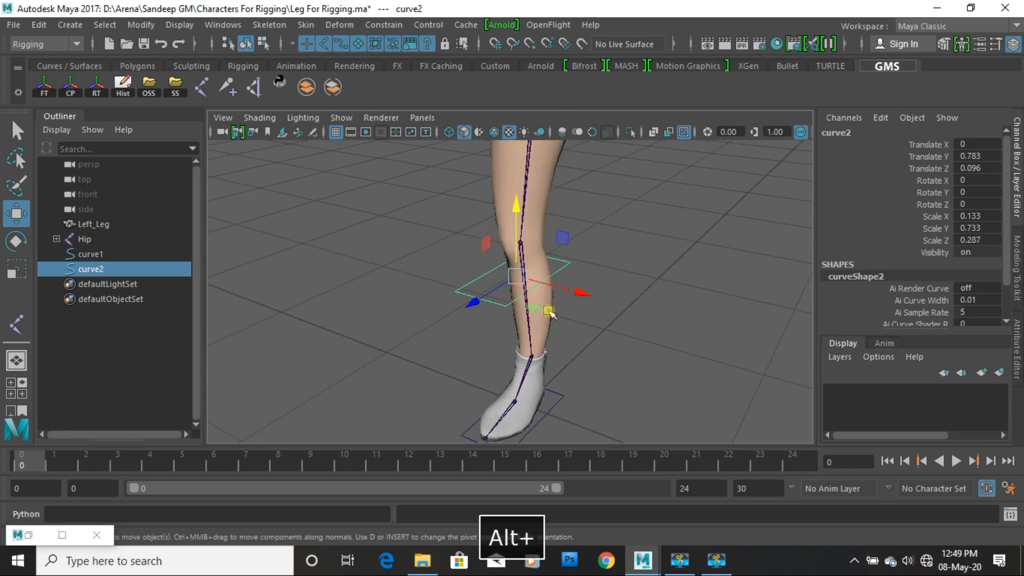
Step: Rotate the duplicated curve 90 degrees in X and scale it down to about 0.054 in X and 0.053 in Z
key(e)
drag(498, 229, 870, 315)
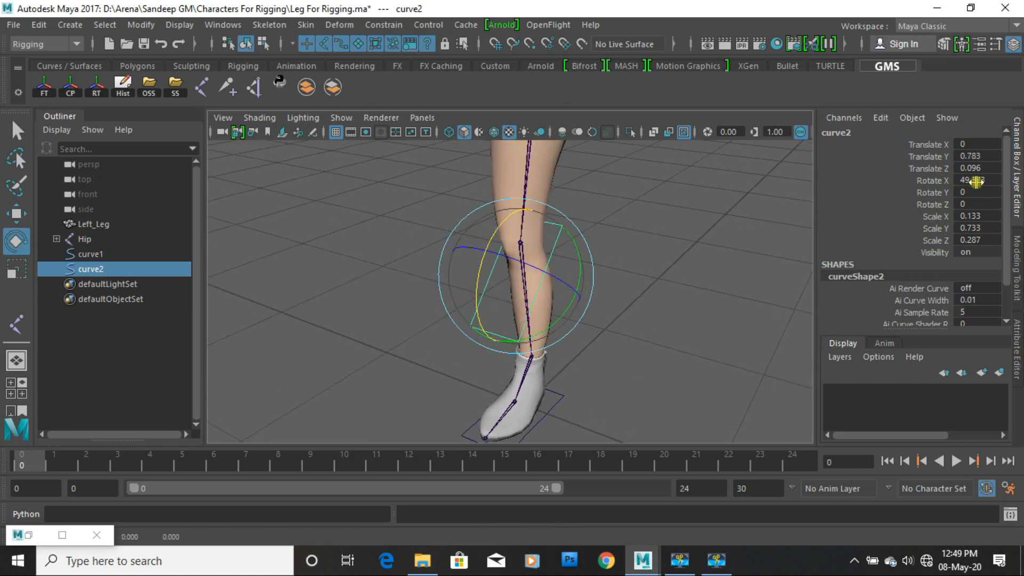
text(90)
key(Return)
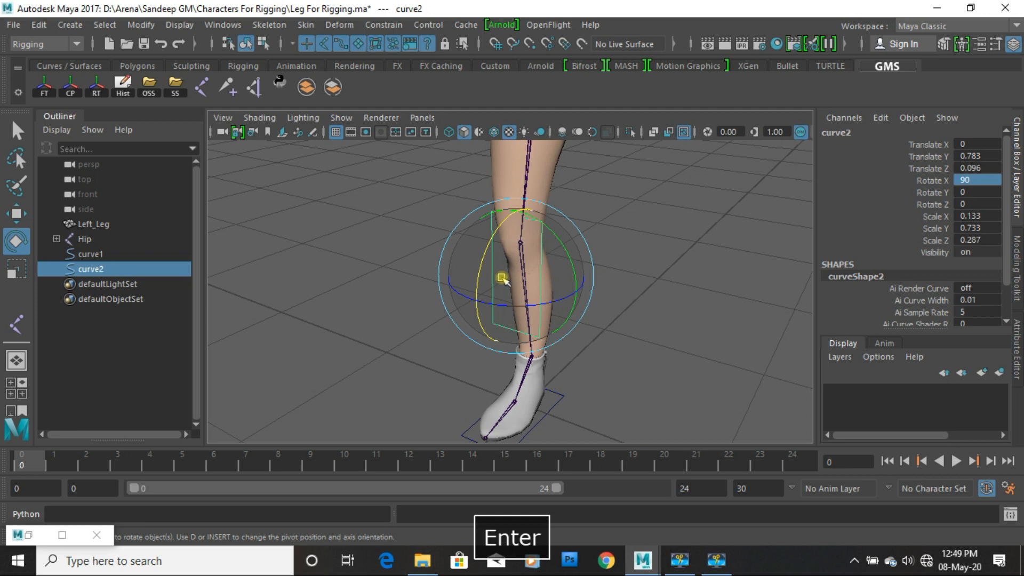
key(r)
drag(517, 337, 549, 283)
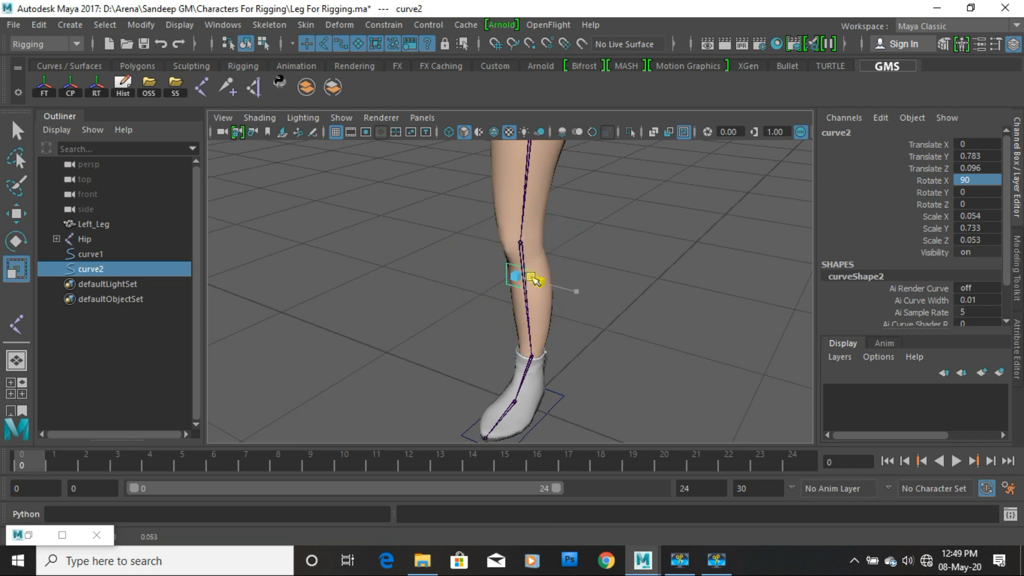
Step: Hide polygons in the viewport and snap the small square curve to the knee joint
key(f)
scroll(569, 325, down, 5)
alt+drag(569, 325, 407, 153)
click(341, 117)
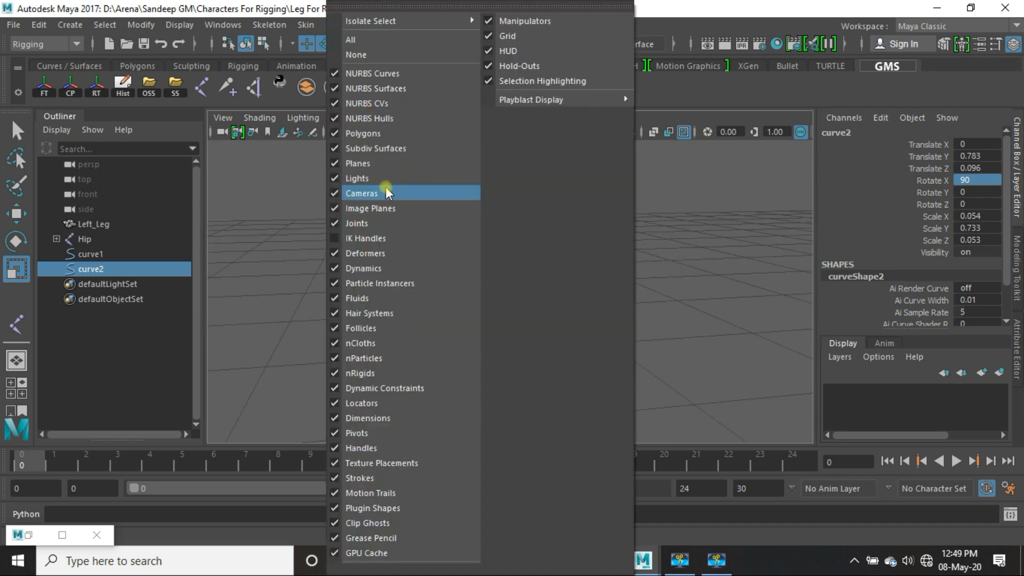
click(360, 135)
key(w)
key(v)
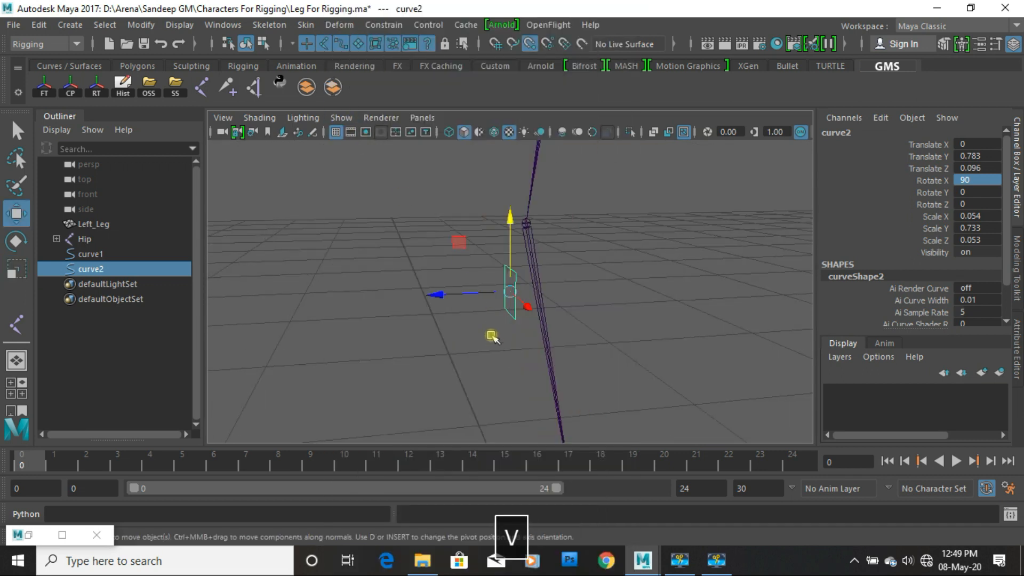
drag(511, 291, 521, 222)
Step: Show all object types in the viewport again and move the knee curve in front of the leg, to about 0.457 in Z
scroll(518, 251, down, 3)
alt+drag(482, 281, 405, 262)
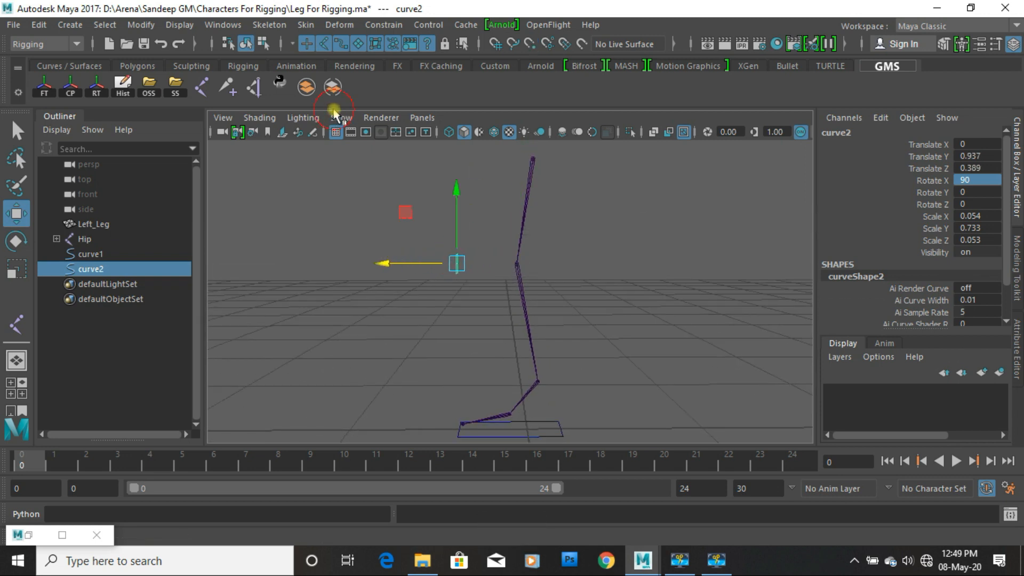
click(341, 117)
click(373, 133)
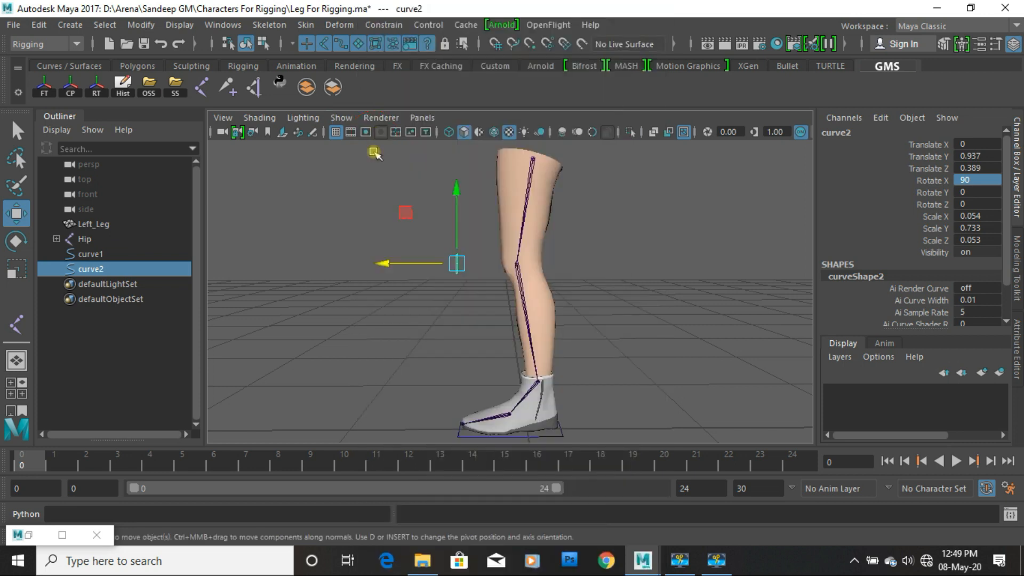
click(346, 118)
click(383, 41)
mouse_move(472, 258)
alt+mouse_down()
mouse_move(494, 260)
mouse_move(483, 260)
alt+mouse_up()
drag(401, 260, 389, 261)
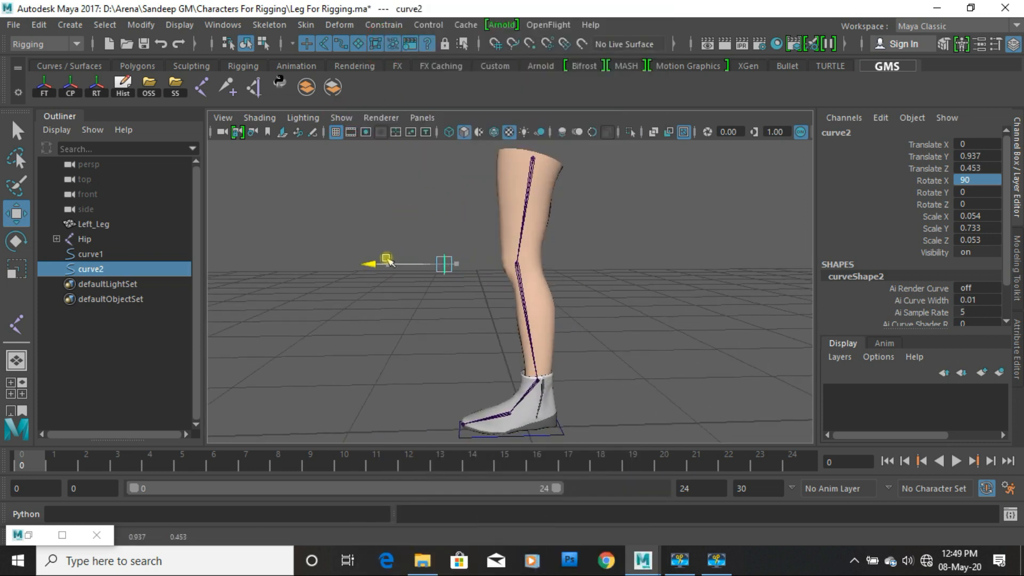
alt+drag(519, 302, 520, 303)
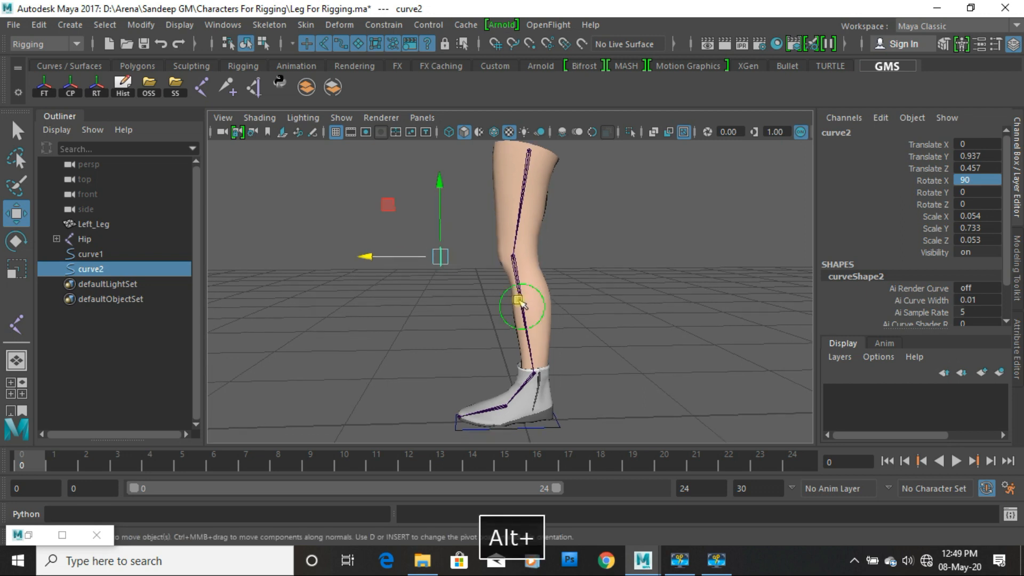
Step: Rename the square curve around the shoe as Leg_Ctrl
click(556, 427)
double_click(857, 135)
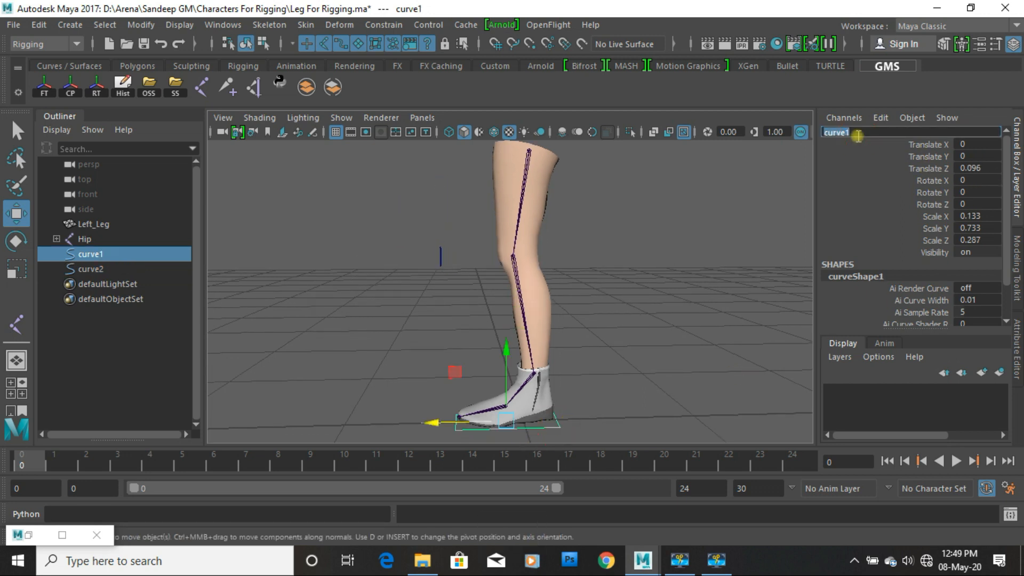
text(Leg_Ctrl)
key(Return)
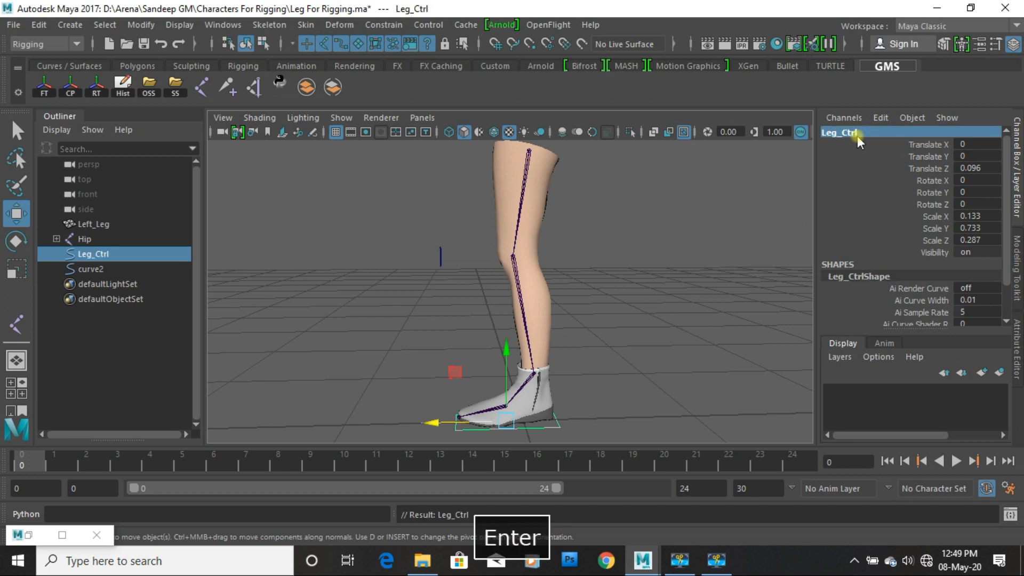
Step: Rename the small square curve in front of the knee as Knee_Ctrl
click(441, 257)
double_click(853, 132)
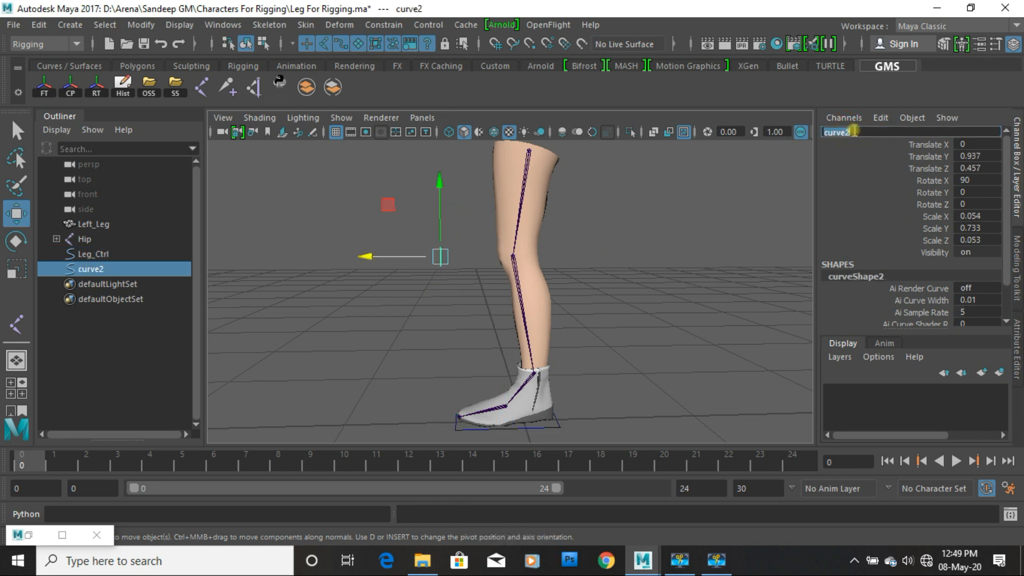
text(Kn)
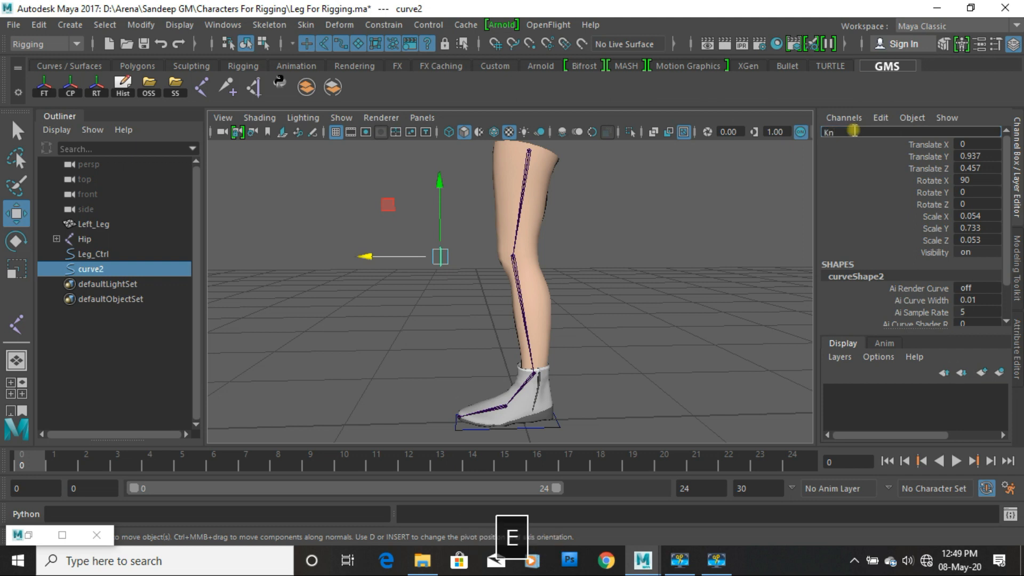
text(ee_Ctrl)
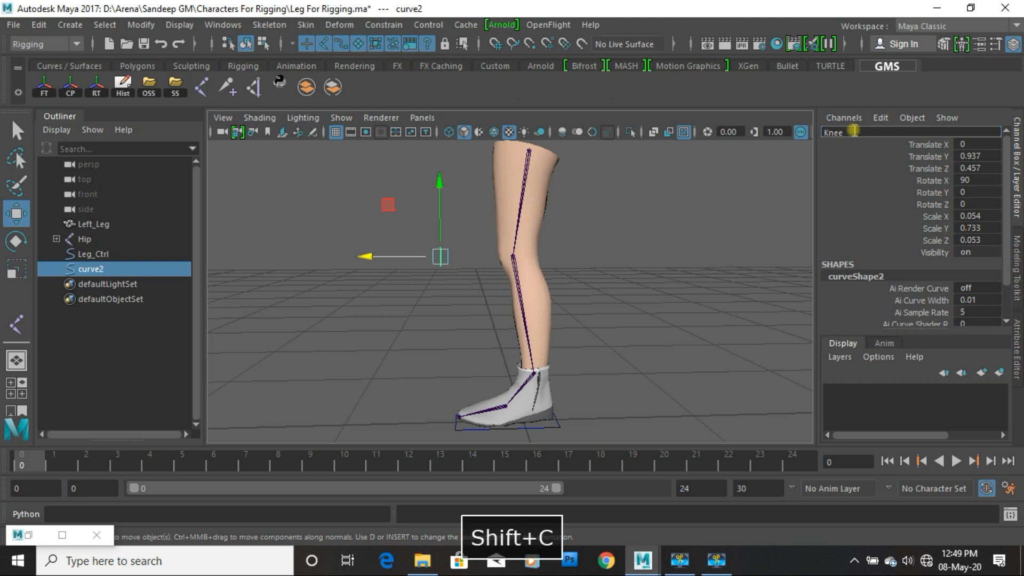
key(Return)
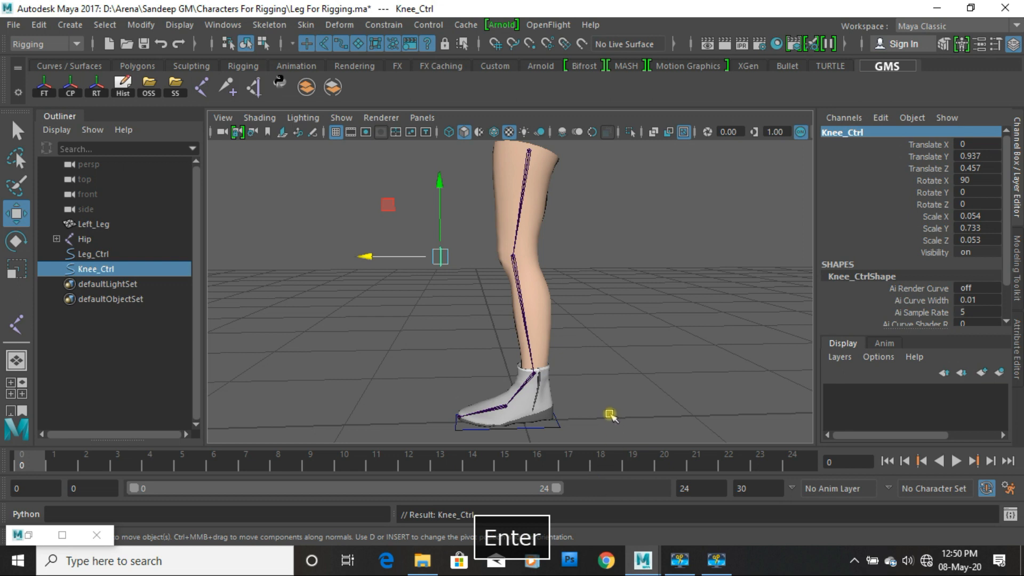
Step: Freeze the transformations and delete the history of Leg_Ctrl and Knee_Ctrl together
click(550, 426)
shift+click(465, 288)
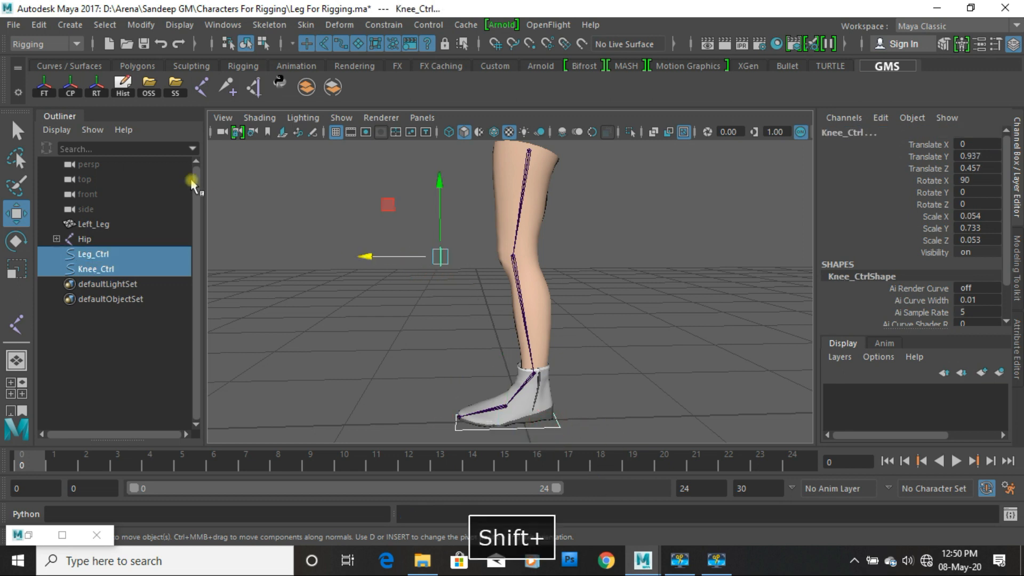
click(43, 90)
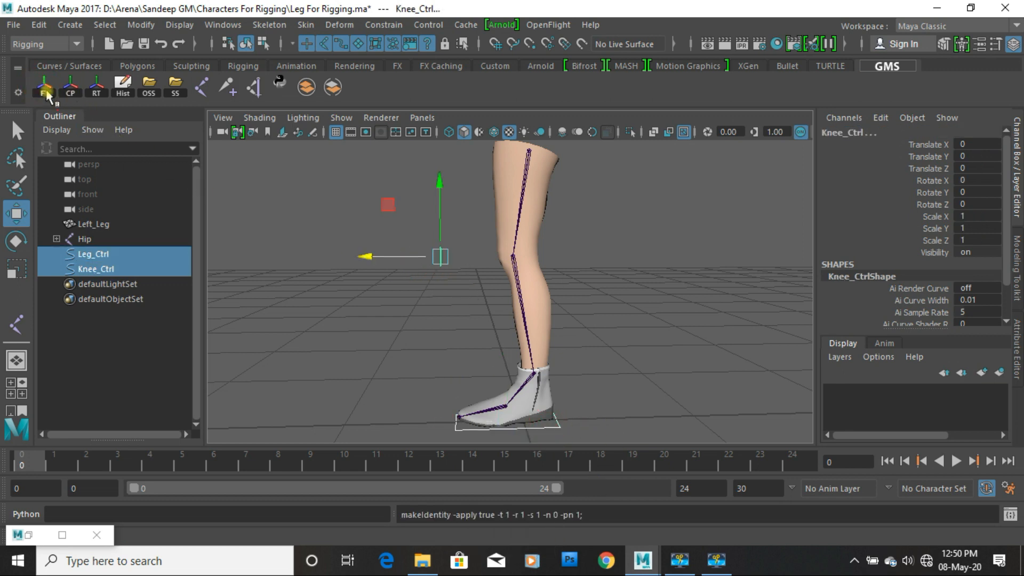
click(122, 89)
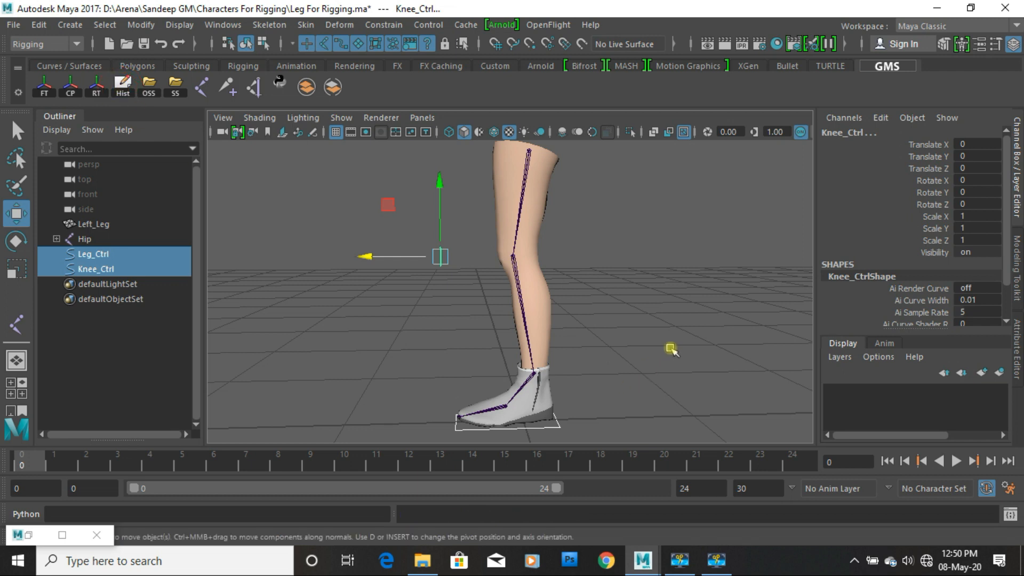
Step: Check the channel values of Knee_Ctrl and Leg_Ctrl one after the other, and clear the selection
click(578, 338)
alt+drag(518, 324, 553, 319)
alt+right_drag(647, 338, 557, 350)
alt+drag(556, 351, 459, 275)
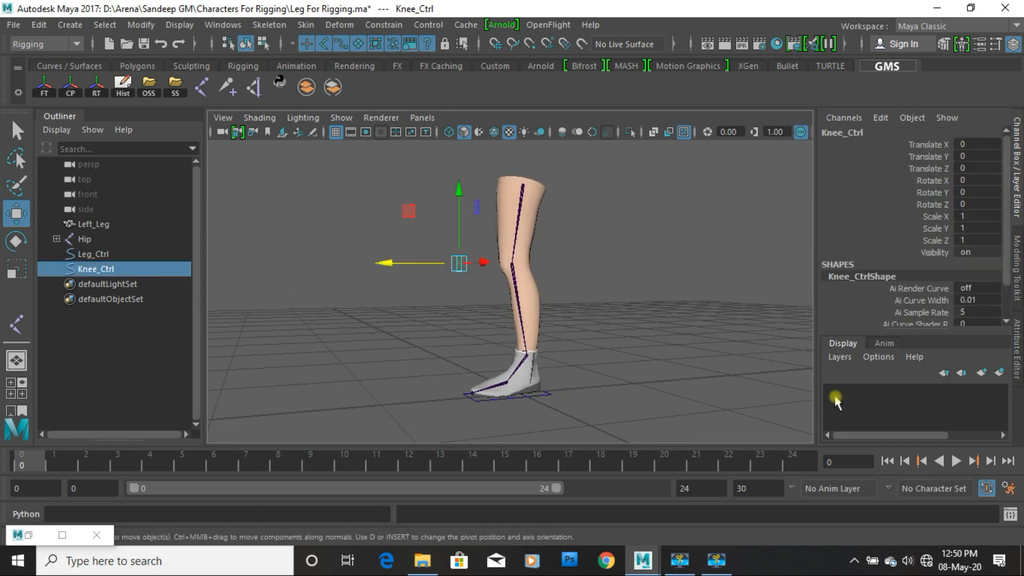
click(546, 395)
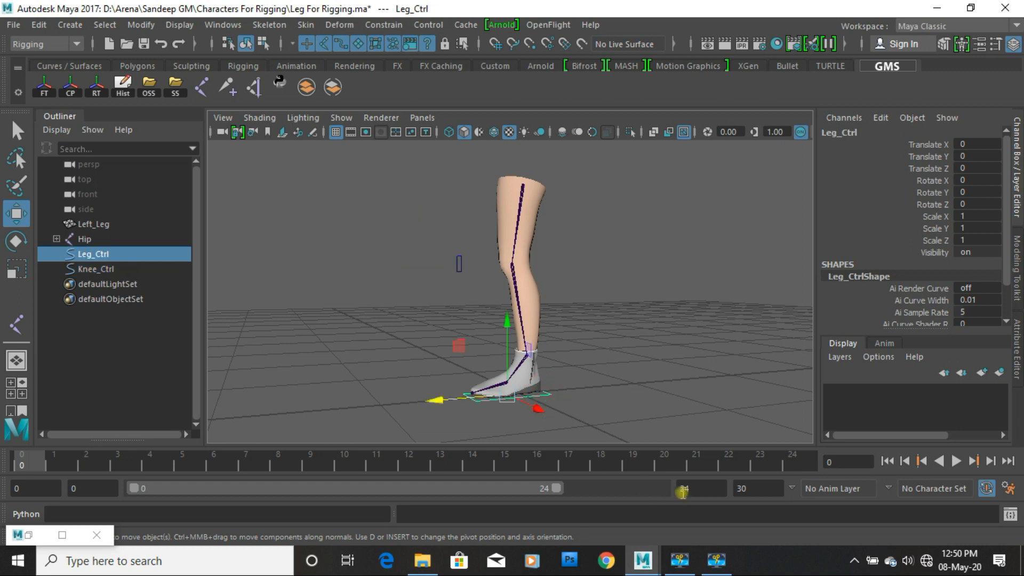
click(299, 260)
Step: Reset the Create IK Handle tool settings to their defaults and minimize the settings window
alt+drag(555, 353, 574, 371)
alt+drag(509, 331, 510, 355)
click(275, 25)
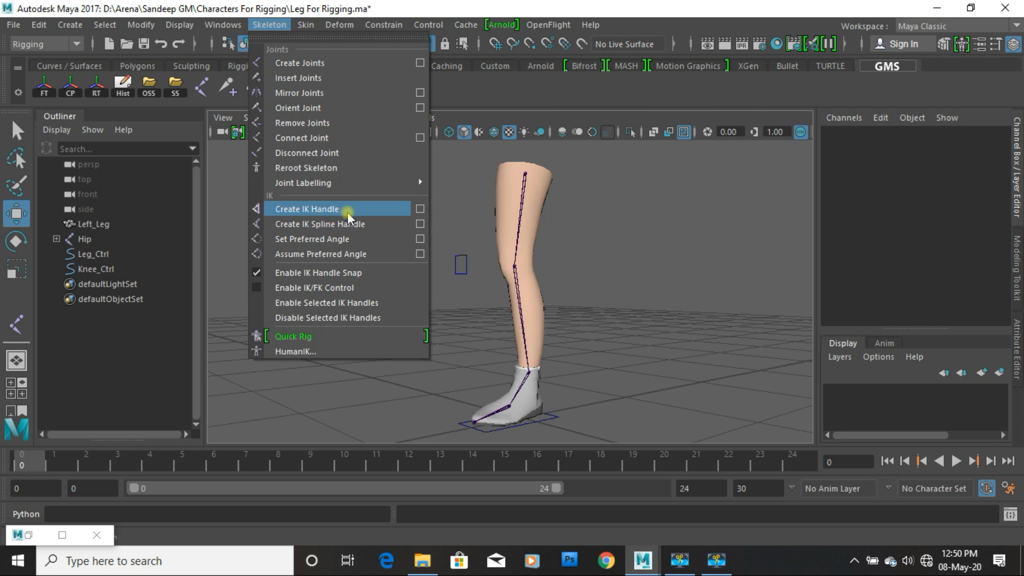
click(419, 209)
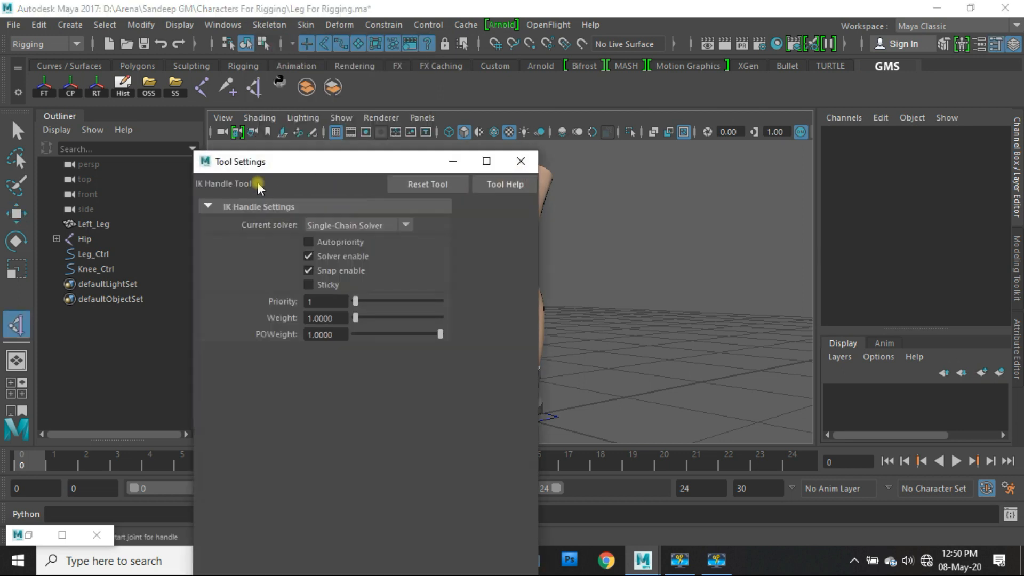
click(417, 184)
click(452, 161)
Step: Create an IK handle from the hip joint to the ankle joint
click(525, 174)
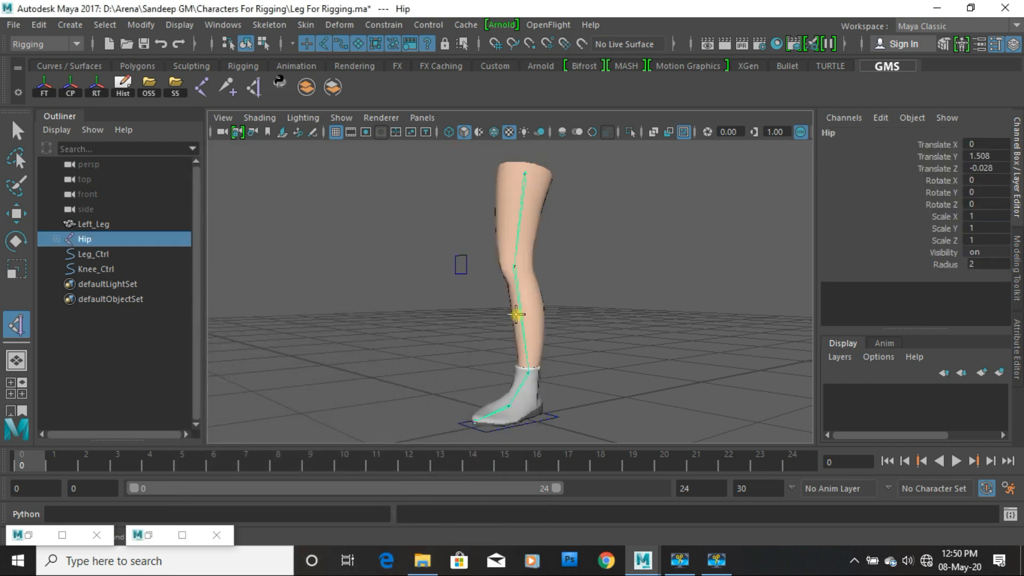
alt+middle_drag(515, 413, 491, 314)
alt+right_drag(492, 313, 509, 290)
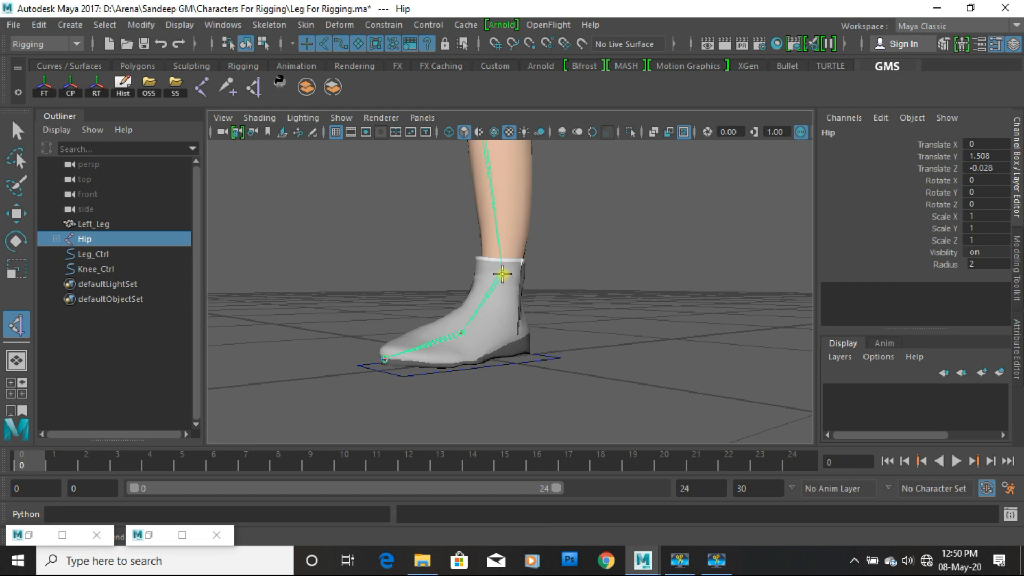
click(502, 277)
key(w)
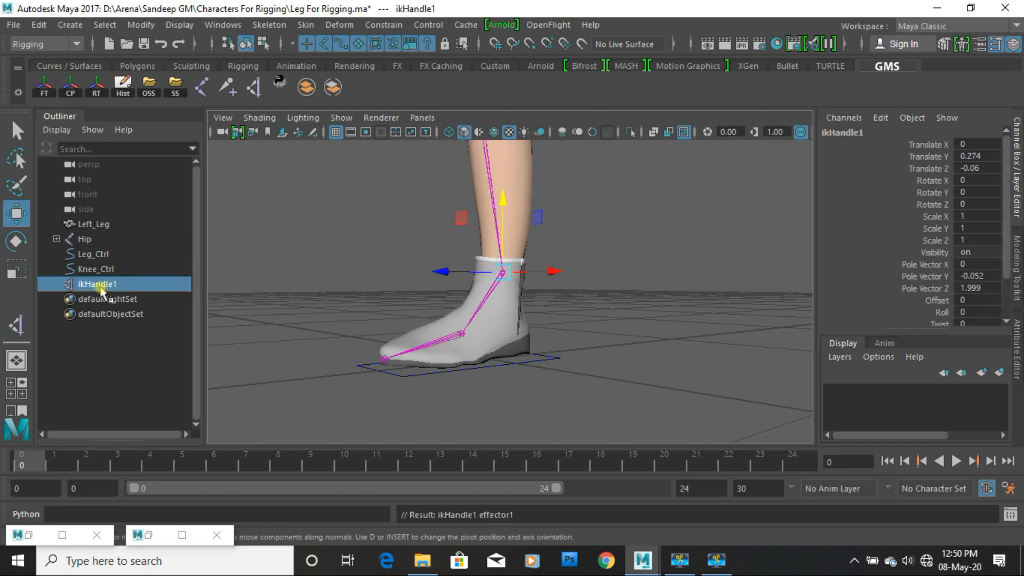
Step: Rename the new IK handle as Ankle_ikHandle
double_click(104, 287)
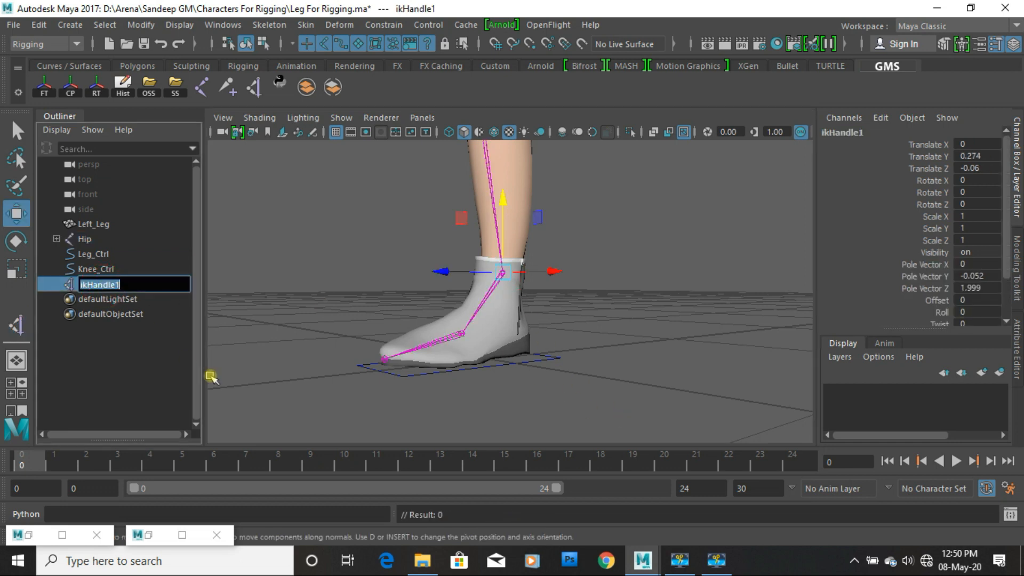
key(Left)
text(Ankle)
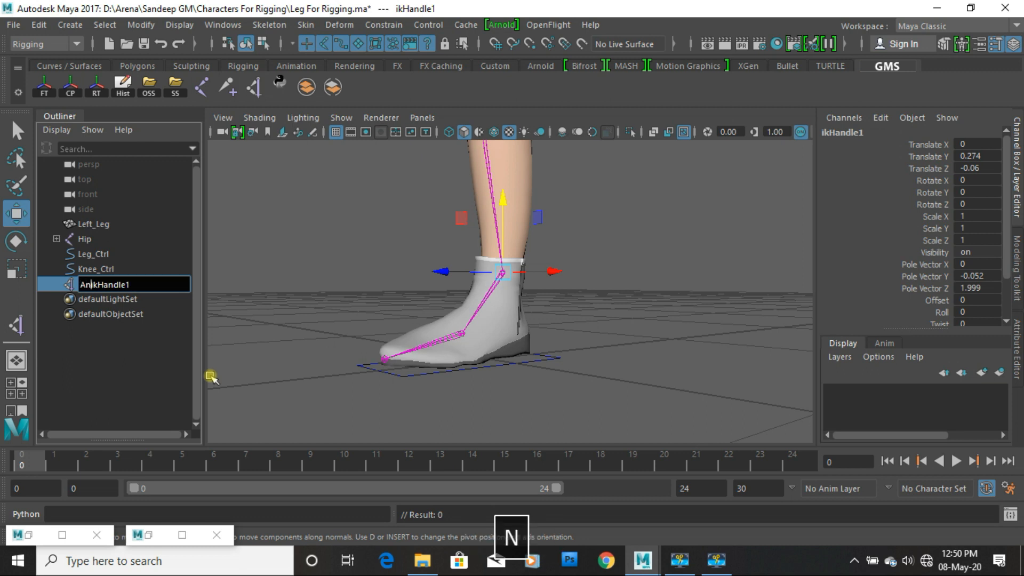
text(_i)
key(Right)
key(BackSpace)
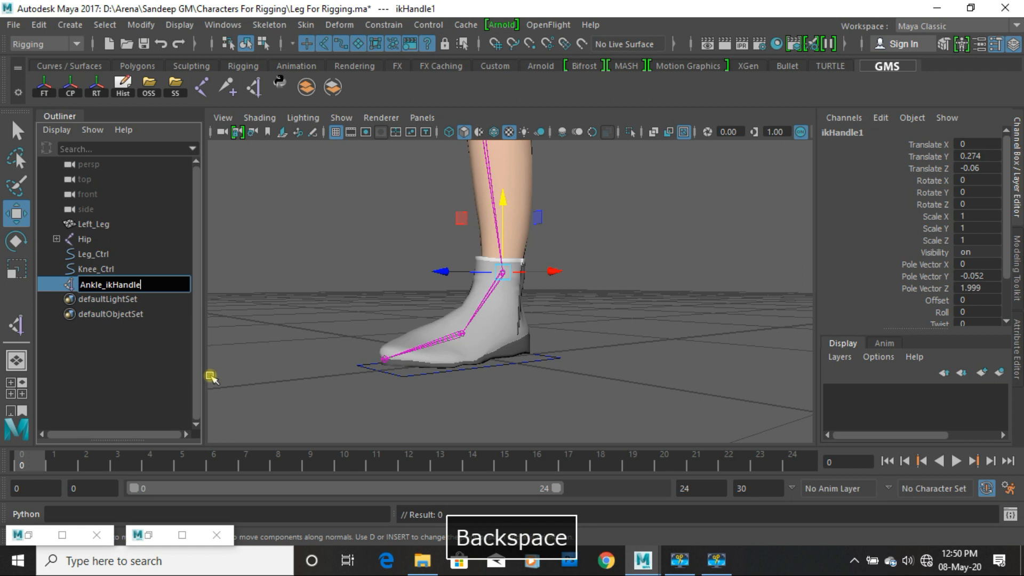
Step: Create an IK handle with the Single-Chain Solver from the ankle joint to the ball joint
click(269, 24)
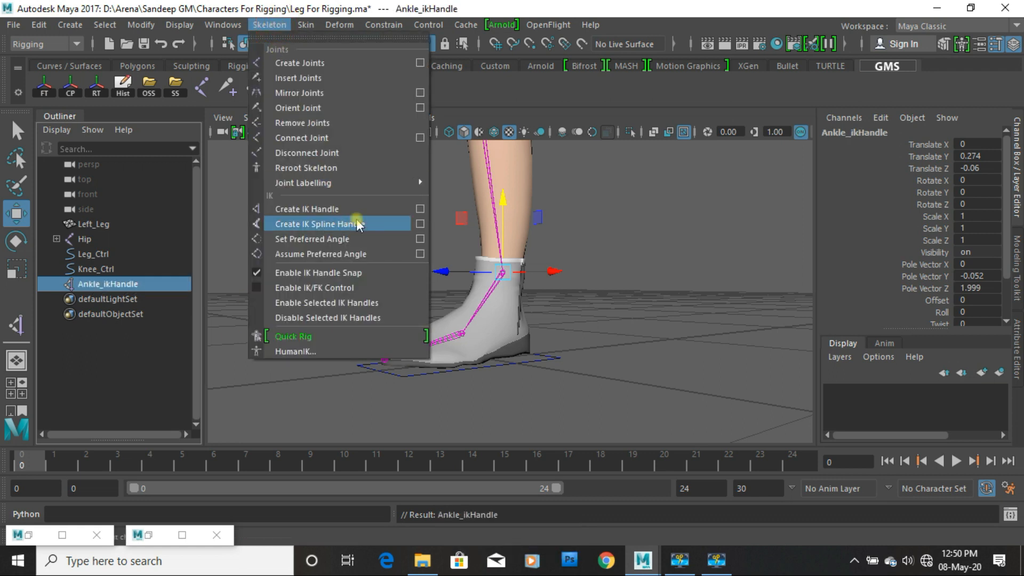
click(412, 209)
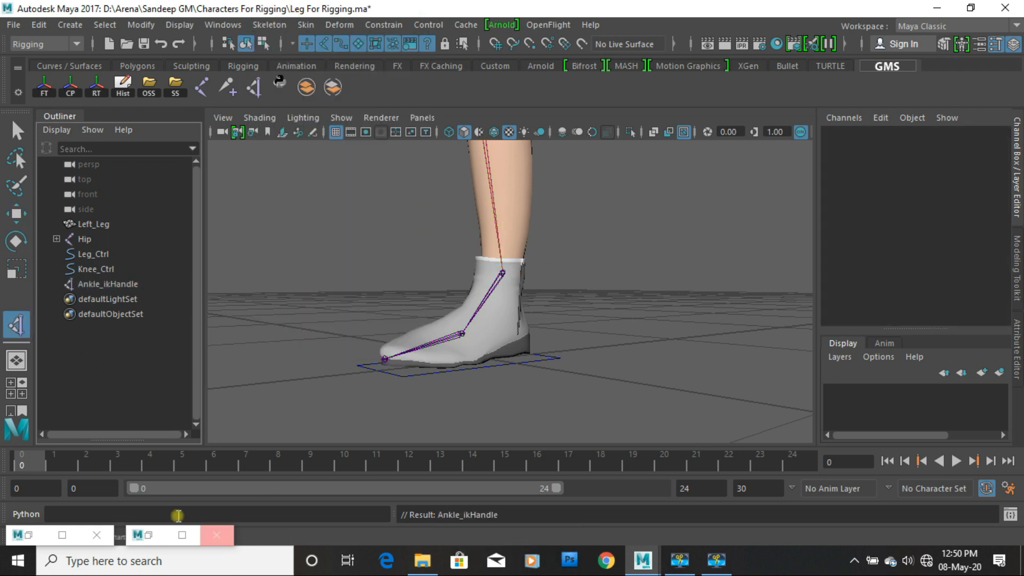
click(149, 535)
click(319, 229)
click(323, 237)
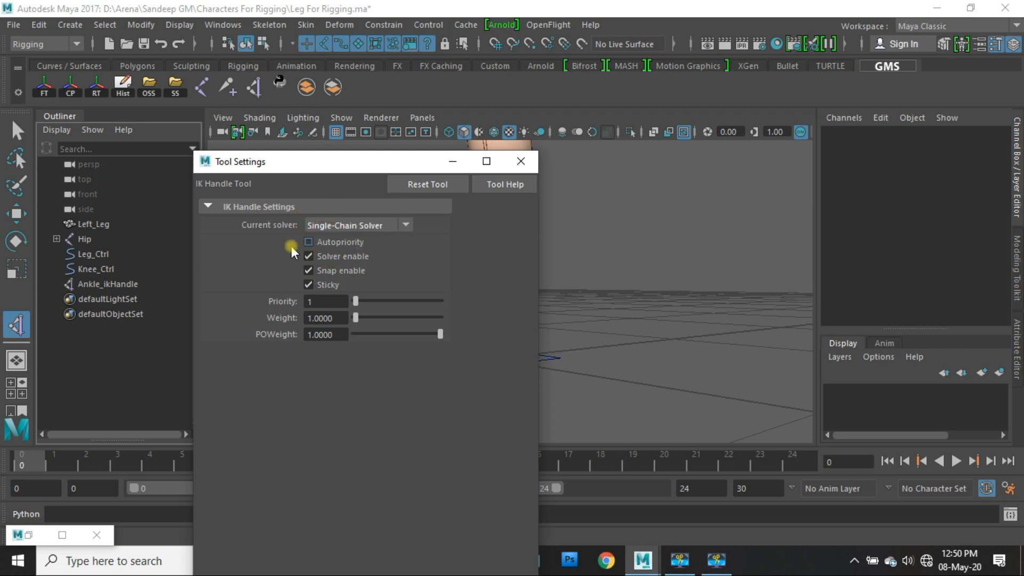
click(453, 161)
click(502, 272)
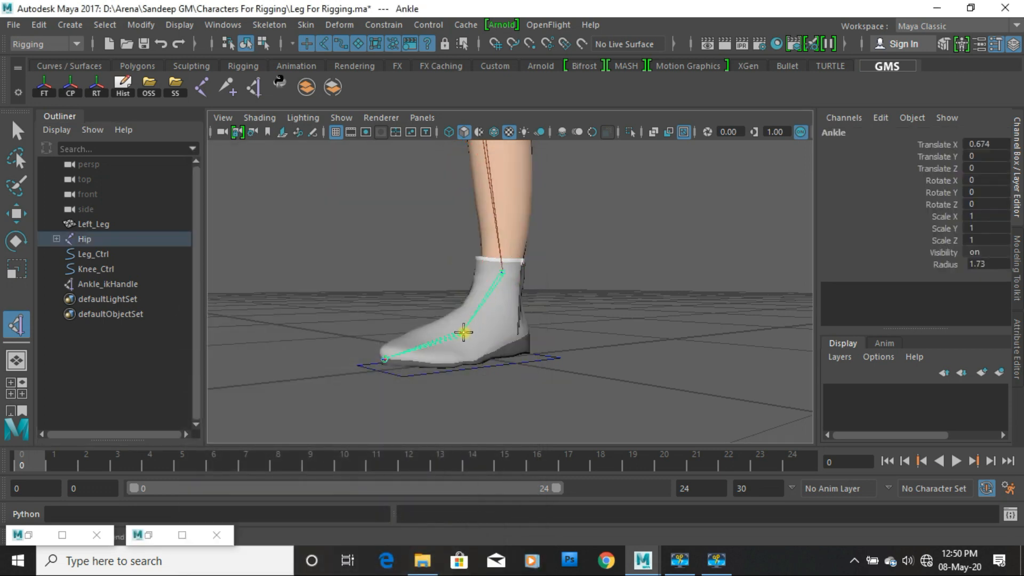
click(461, 333)
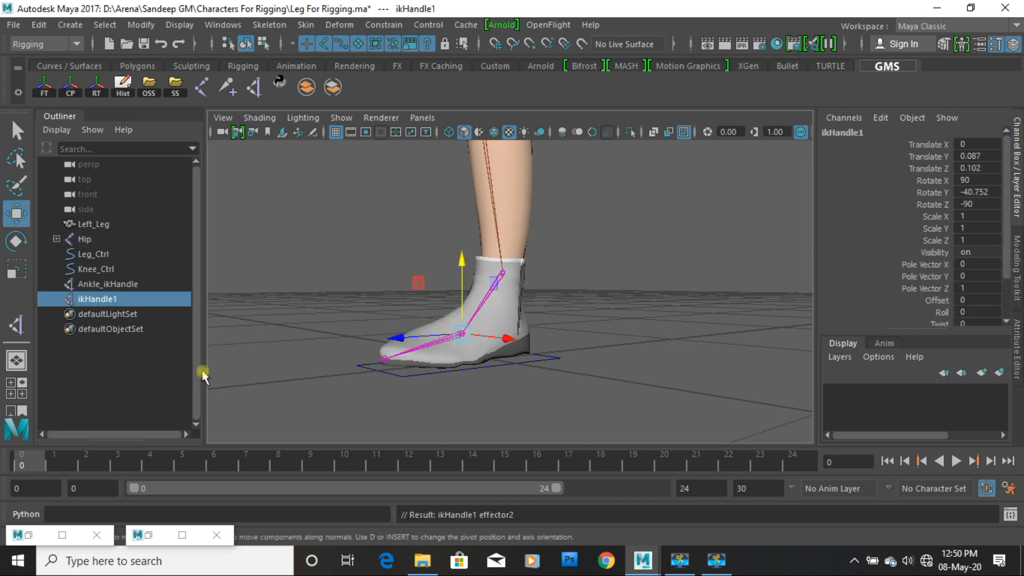
Step: Rename the ankle-to-ball IK handle as Ball_ikHandle
double_click(82, 300)
key(Left)
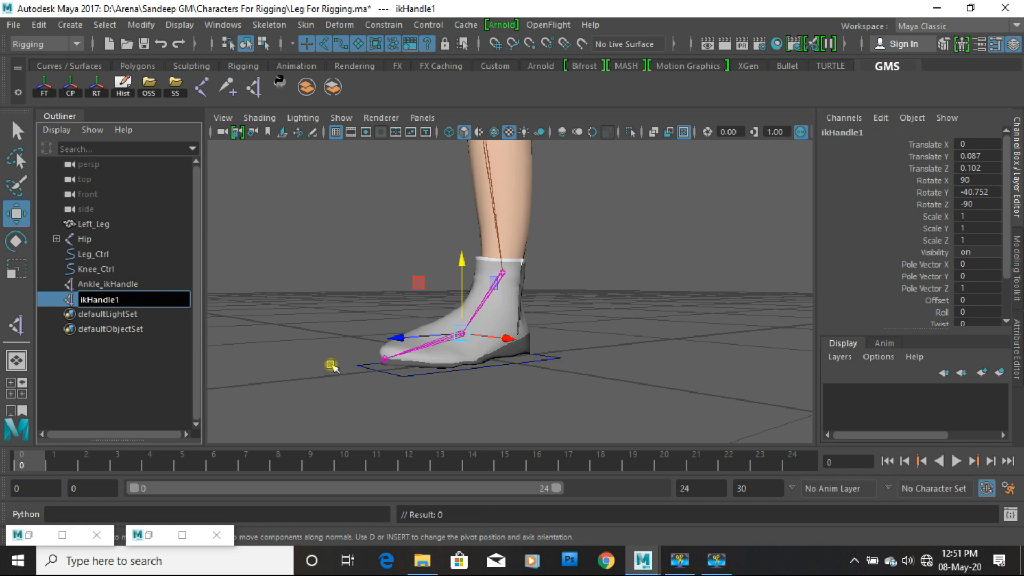
text(Ball)
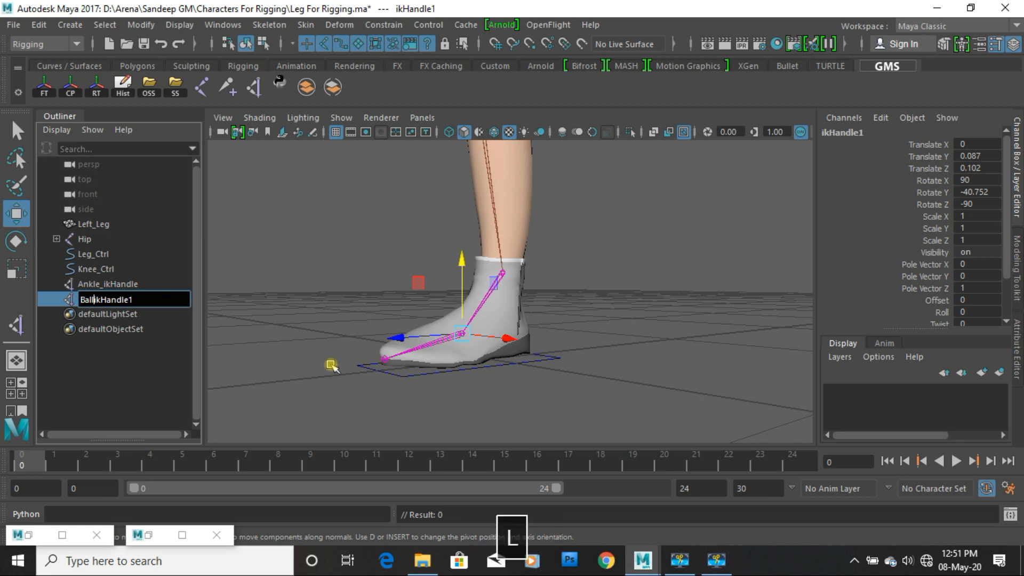
text(_)
key(Right)
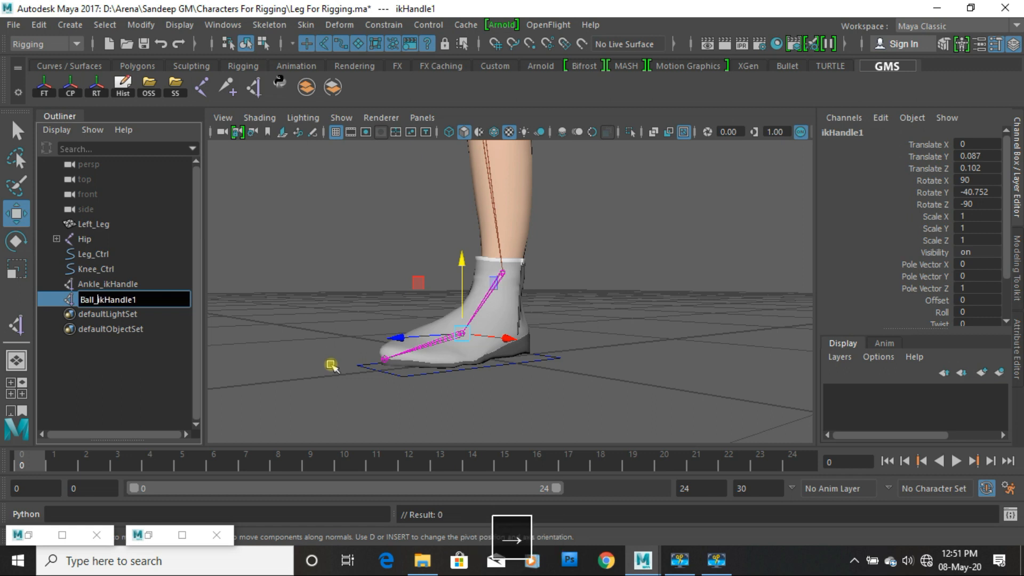
key(BackSpace)
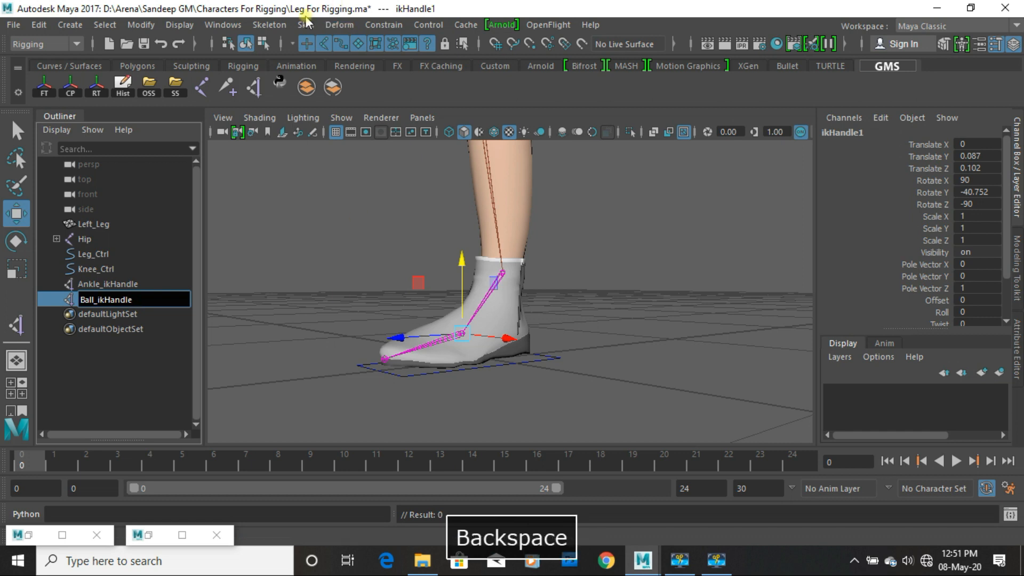
Step: Create an IK handle with the Single-Chain Solver from the ball joint to the toe joint
click(269, 25)
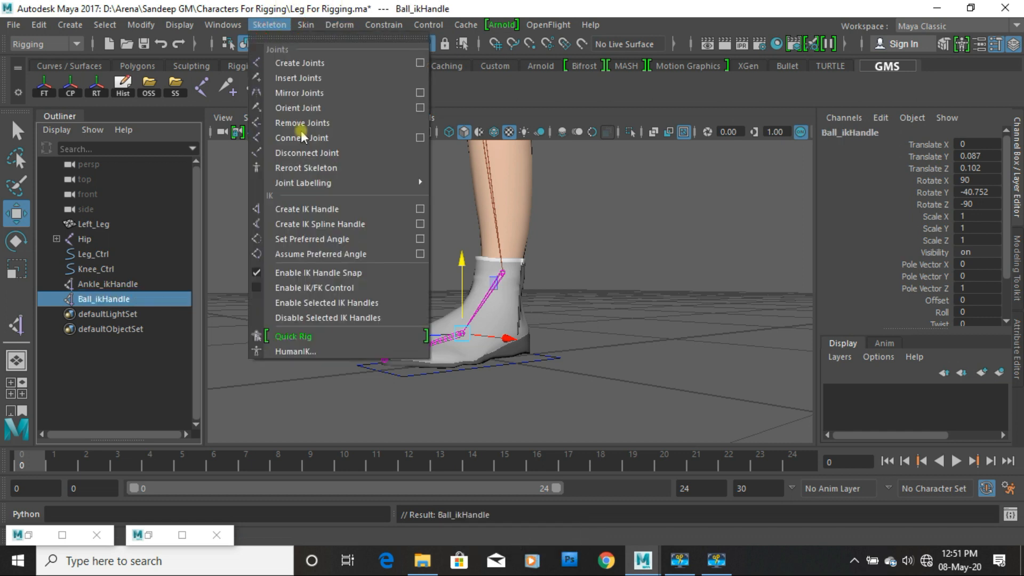
click(296, 210)
click(150, 534)
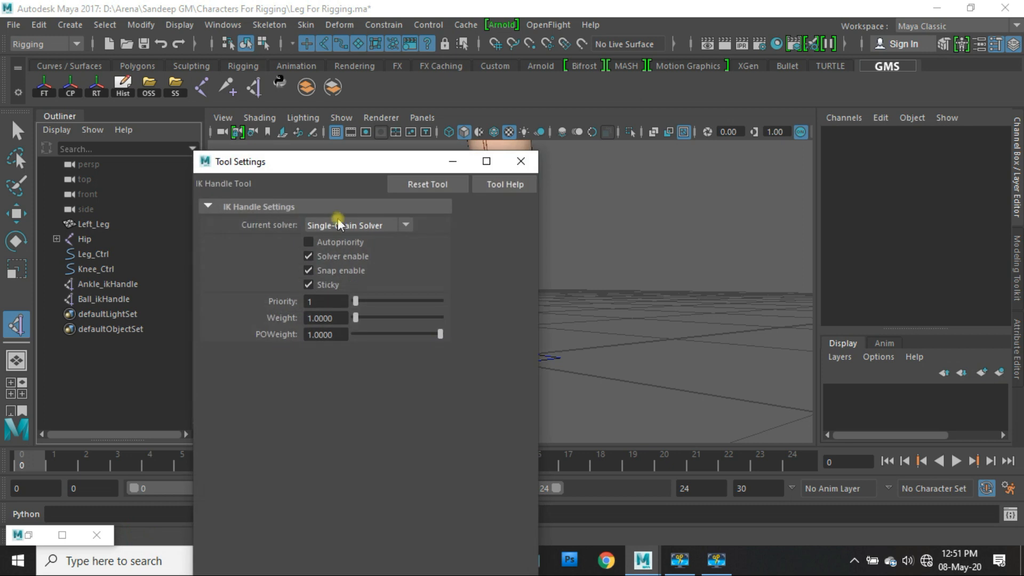
click(453, 161)
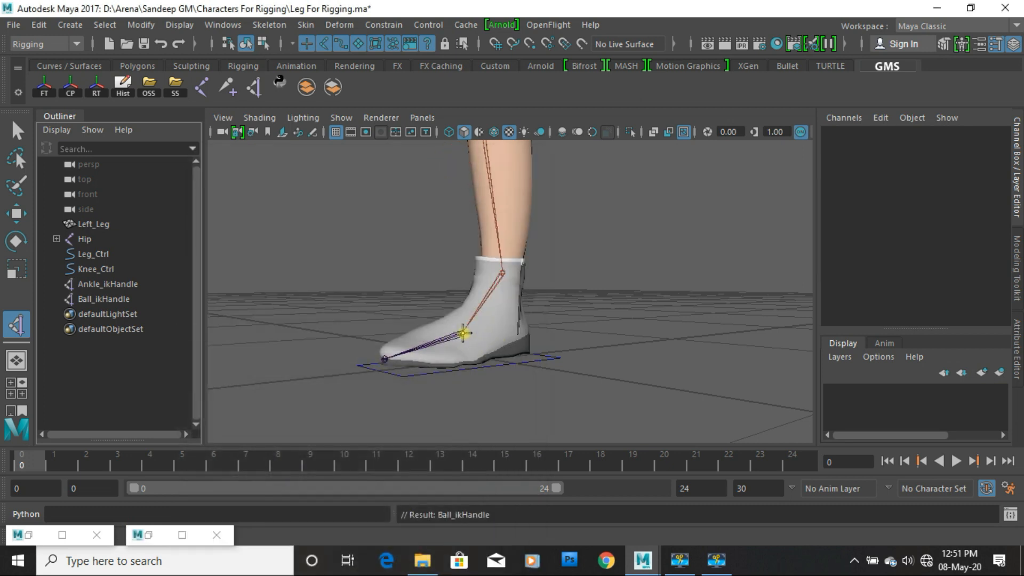
click(463, 334)
click(384, 360)
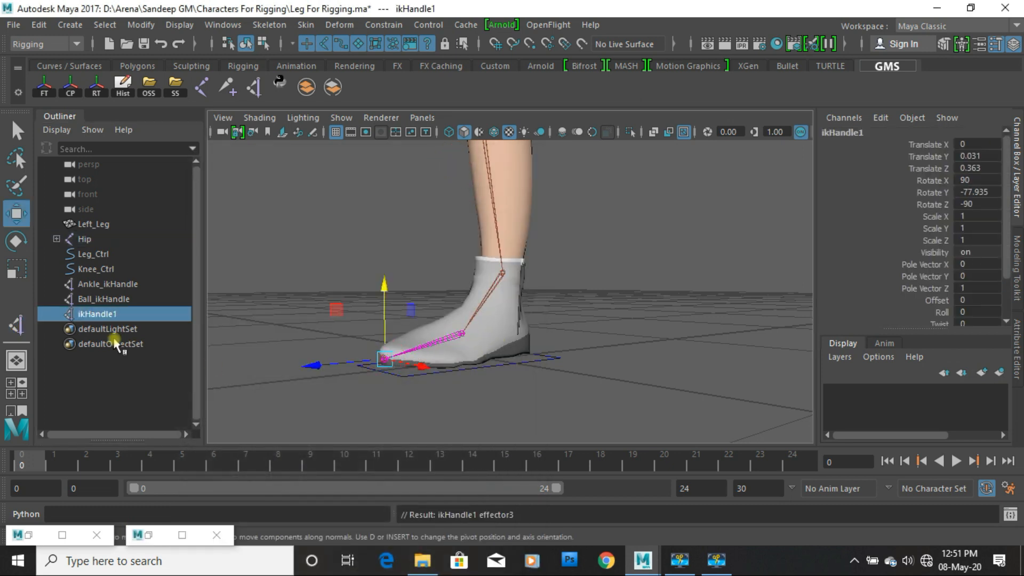
Step: Rename the ball-to-toe IK handle as Toe_ikHandle
double_click(107, 314)
key(Left)
key(Left)
key(Left)
key(Left)
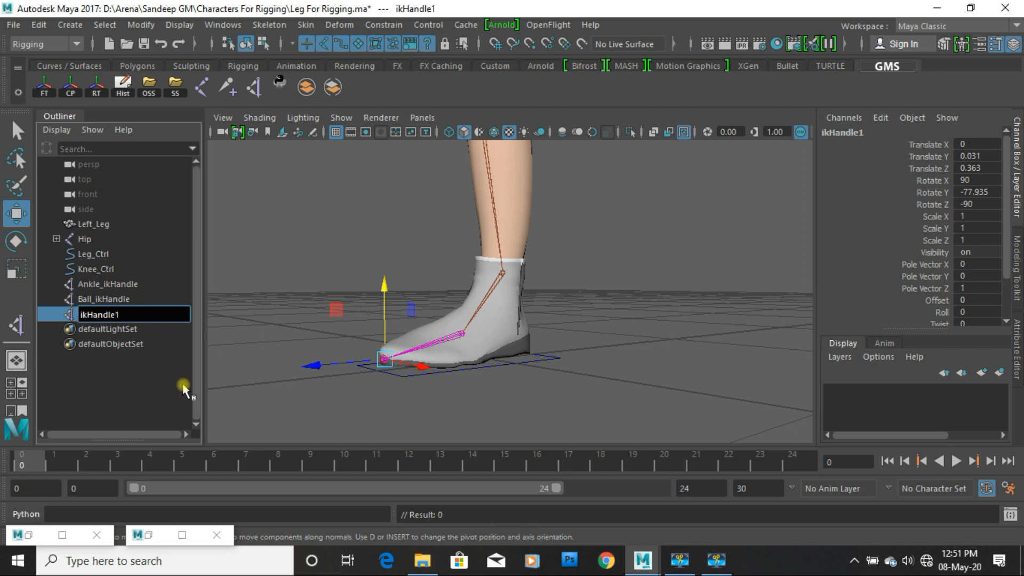
text(Toe)
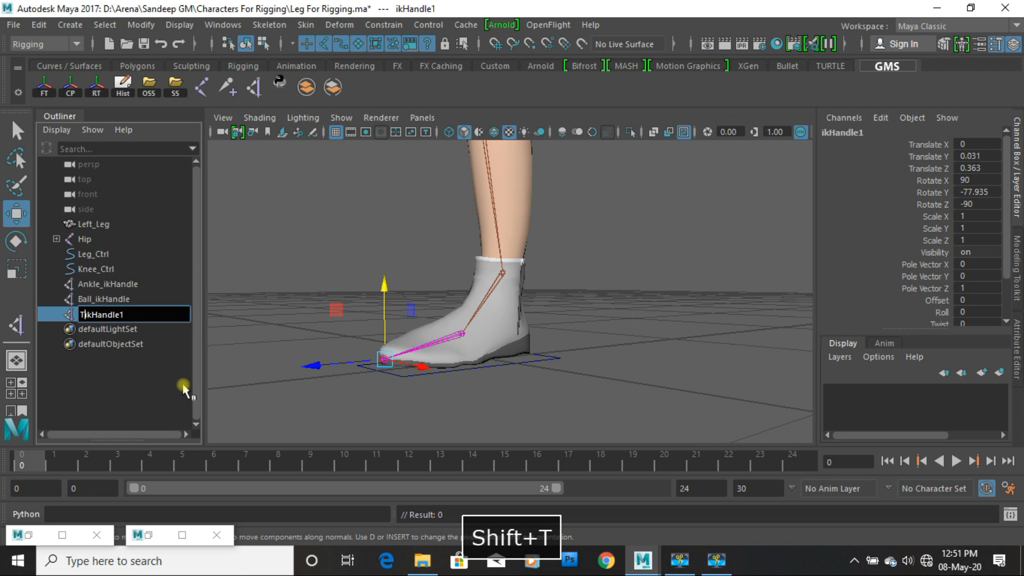
text(_)
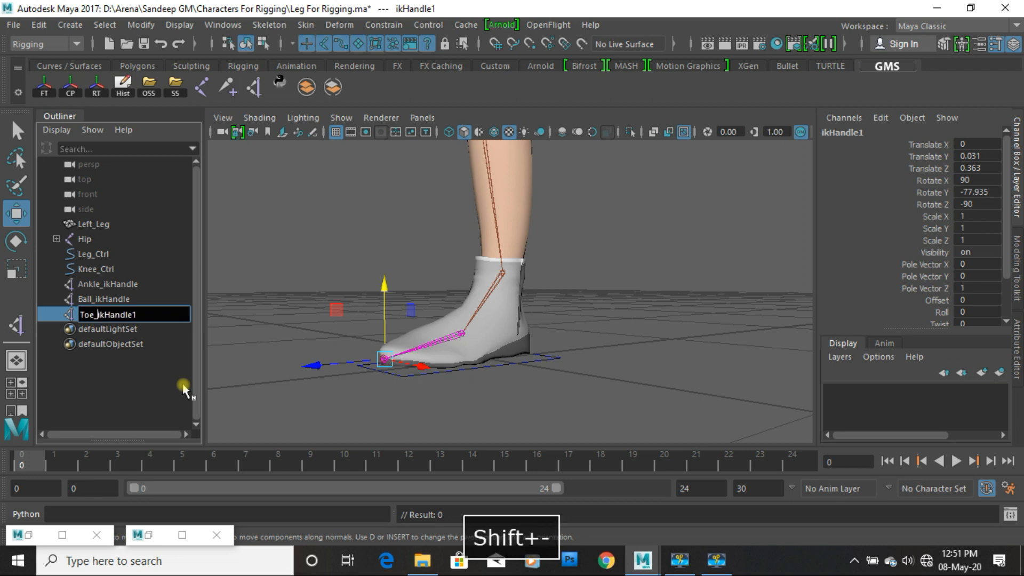
key(Right)
key(BackSpace)
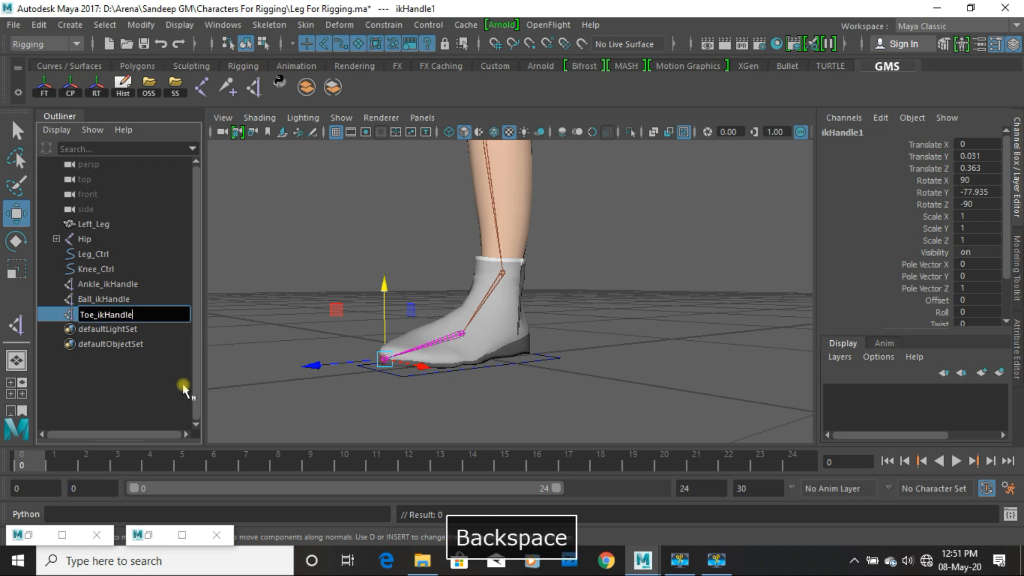
key(Return)
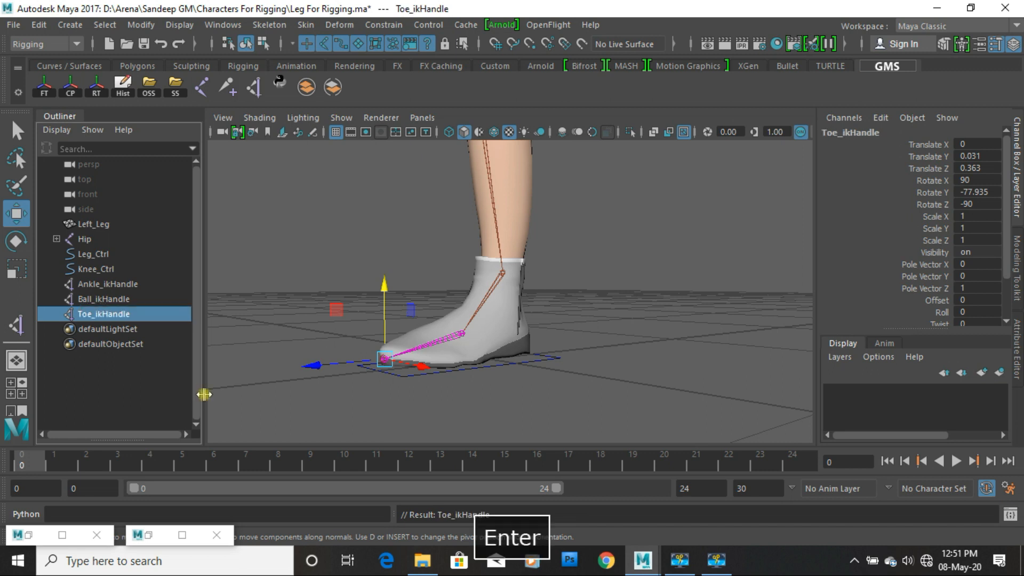
Step: Clear the selection and hide polygons in the viewport so only the joints and control curves are displayed
click(372, 220)
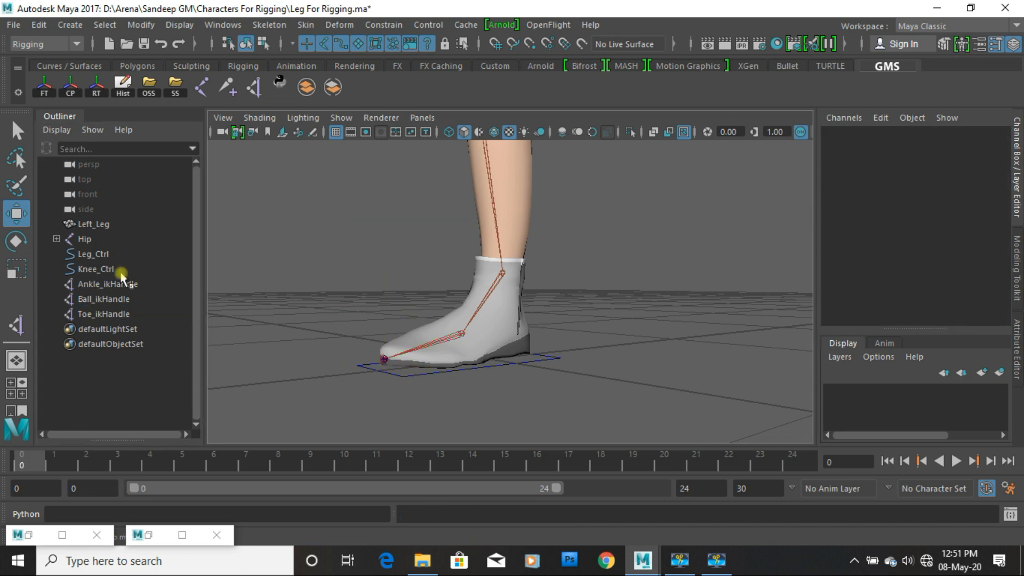
alt+middle_drag(539, 277, 536, 349)
alt+right_drag(604, 338, 453, 301)
alt+middle_drag(510, 238, 524, 329)
alt+right_drag(565, 327, 501, 312)
alt+middle_drag(516, 315, 504, 284)
alt+right_drag(537, 367, 568, 364)
alt+middle_drag(565, 360, 572, 316)
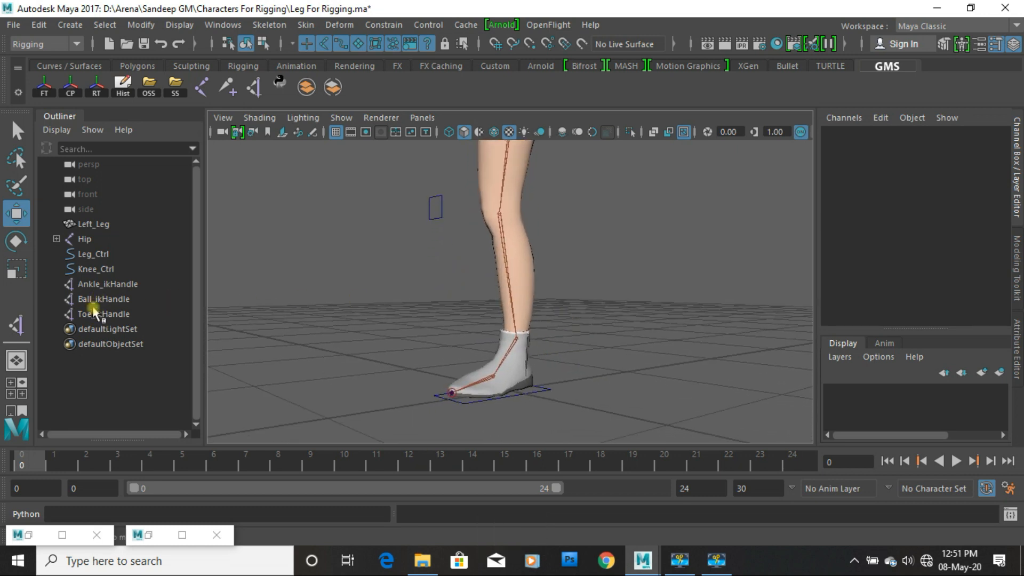
click(339, 122)
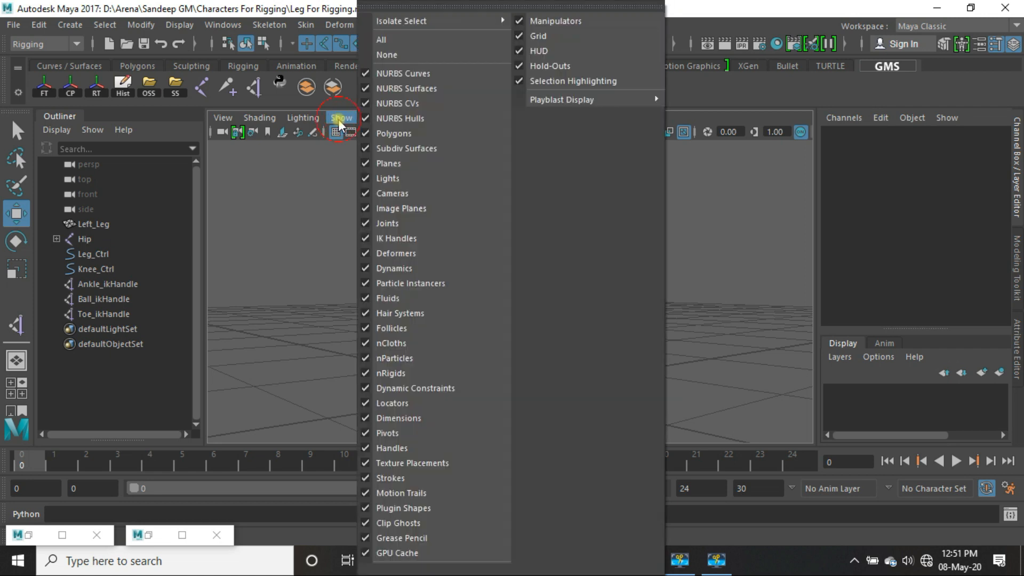
click(386, 134)
Step: Group Ball_ikHandle and Toe_ikHandle together and name the group ToeTap_Grp
alt+drag(480, 309, 544, 267)
alt+drag(528, 378, 390, 316)
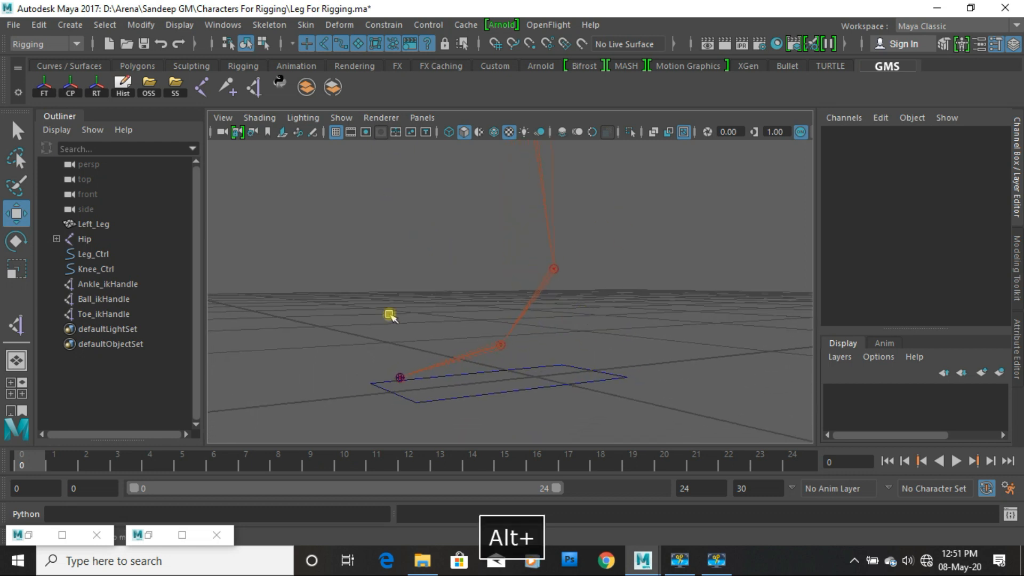
drag(103, 299, 105, 315)
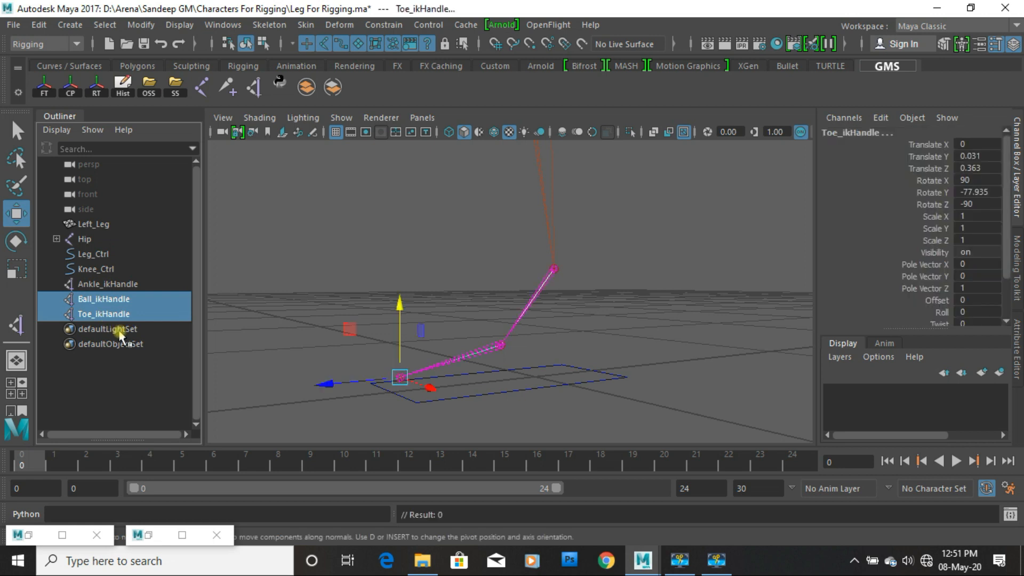
key(ctrl+g)
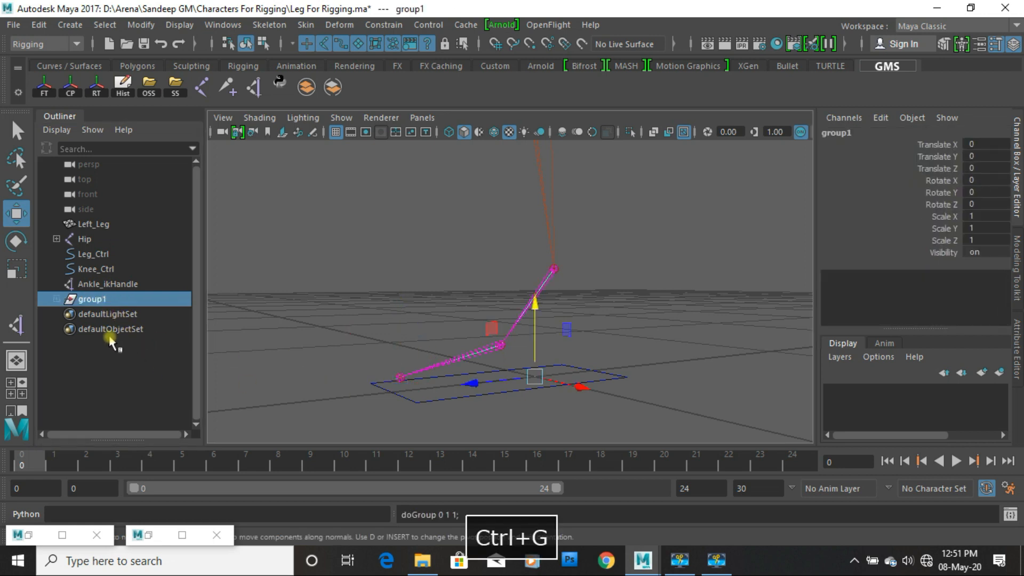
double_click(85, 299)
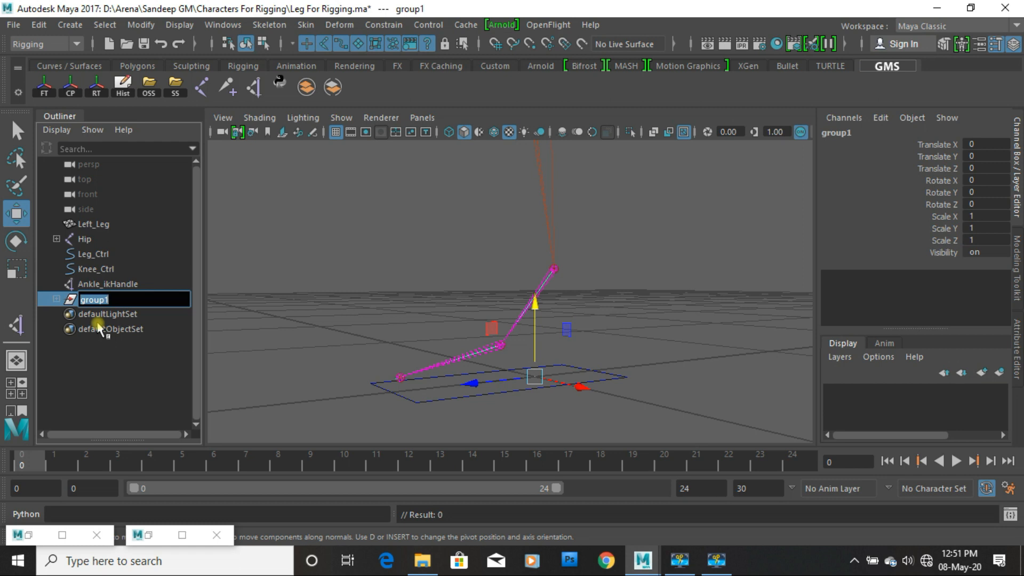
text(Toe)
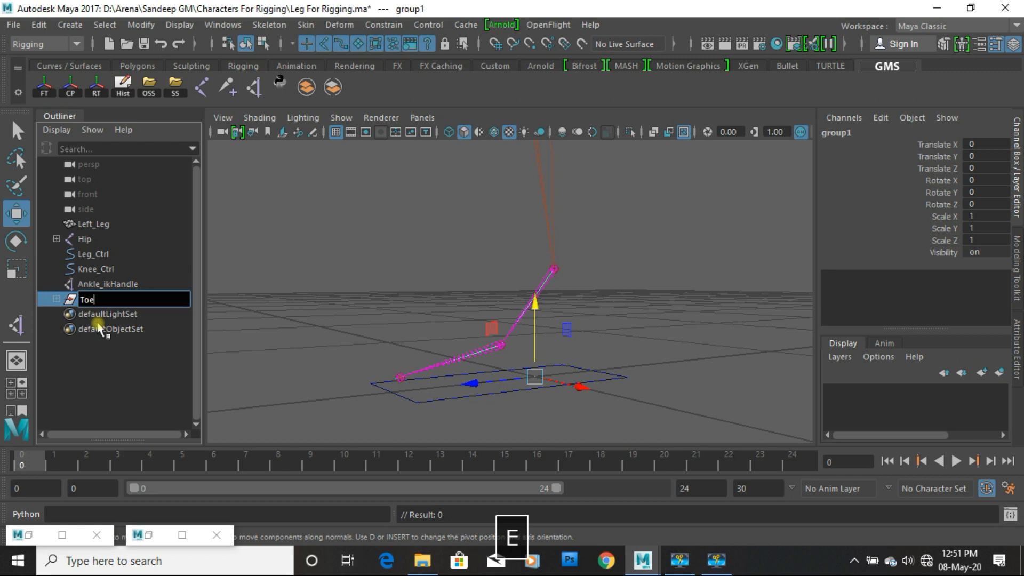
text(Tap_Grp)
key(Return)
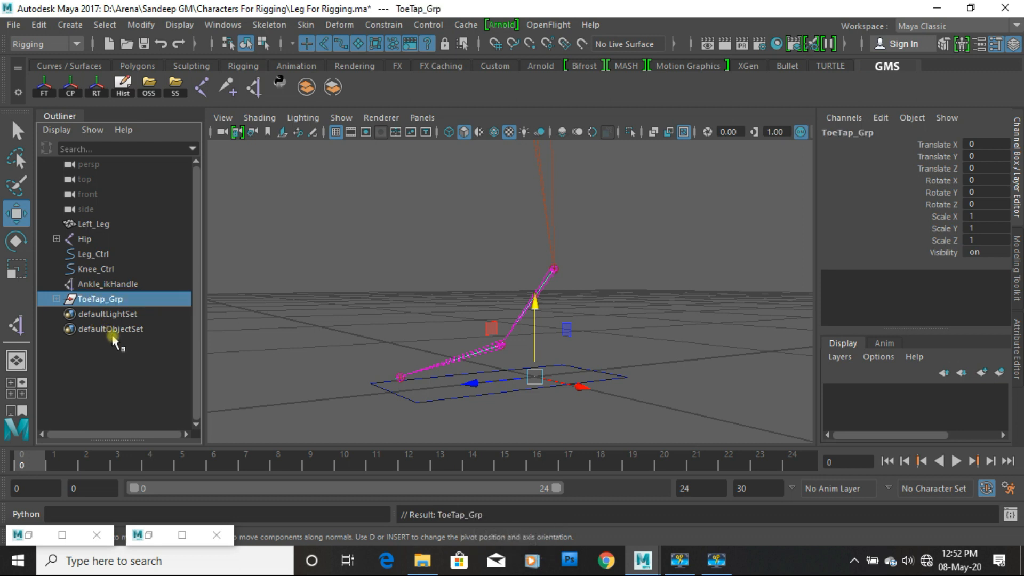
Step: Snap the pivot of ToeTap_Grp to the ball joint
key(d)
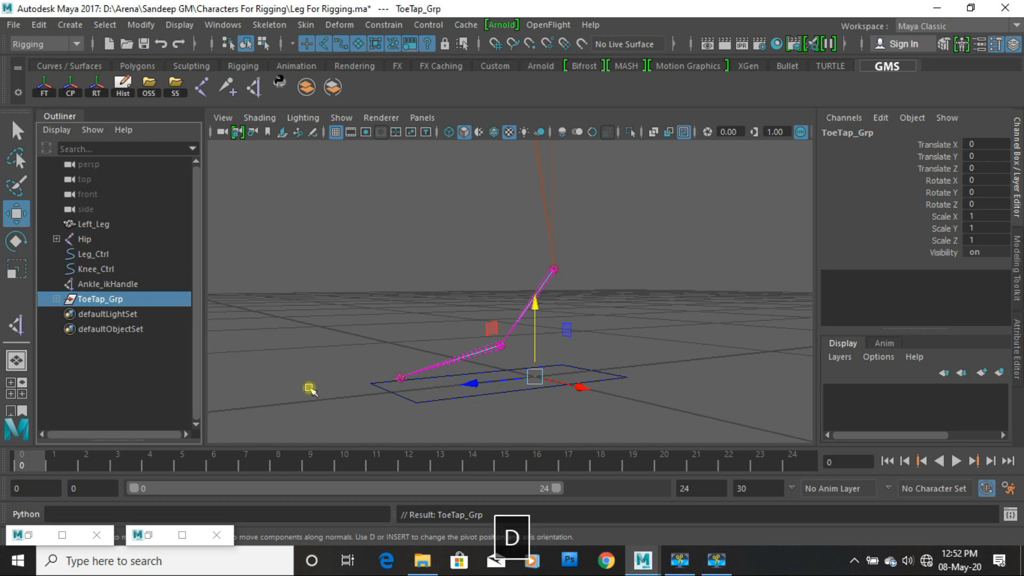
key(v)
middle_drag(453, 348, 504, 344)
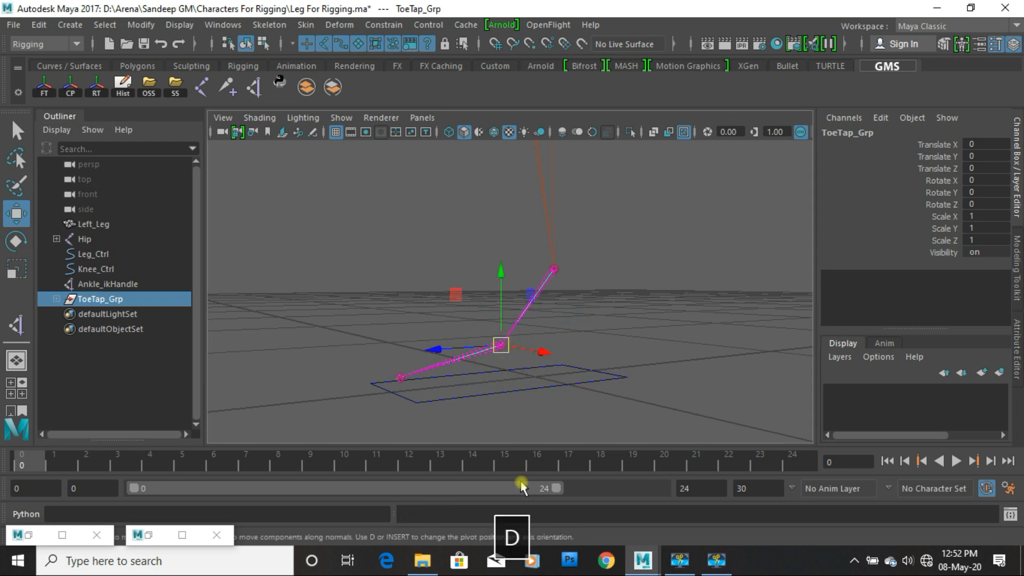
Step: Test the toe tap by rotating ToeTap_Grp upward about the X axis, and undo the rotation
key(e)
drag(459, 297, 464, 260)
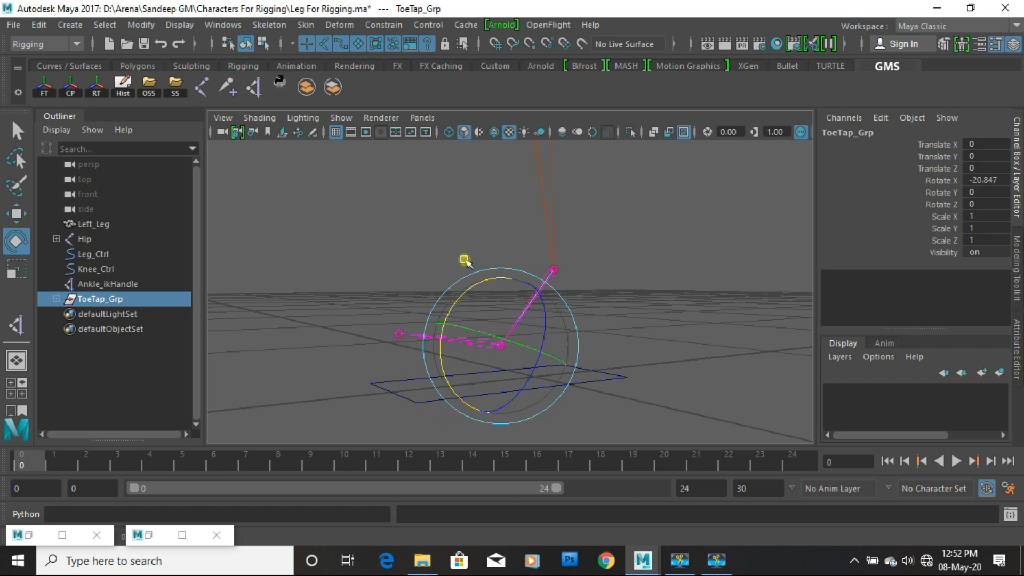
key(ctrl+z)
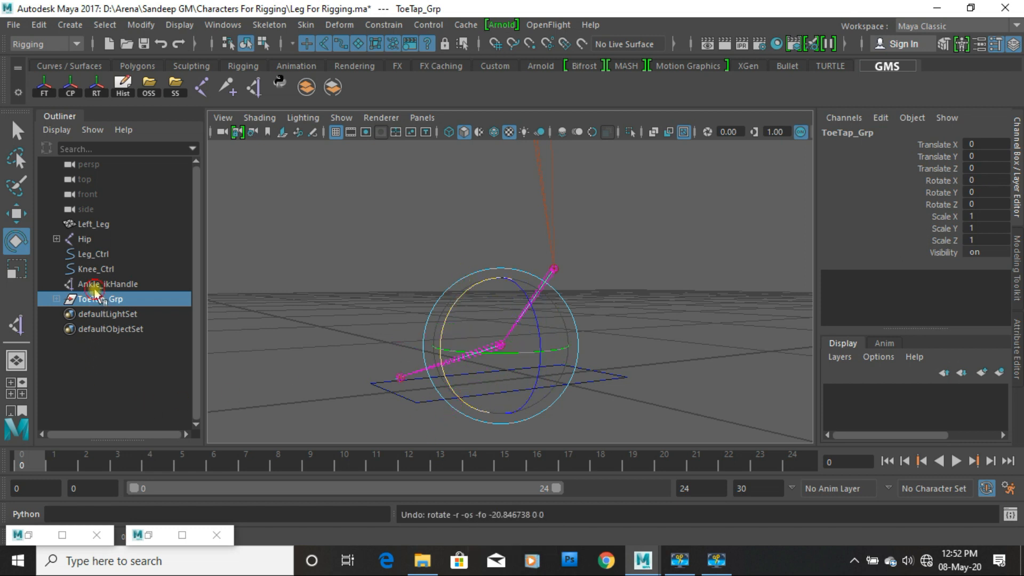
Step: Put Ankle_ikHandle in its own group and name the group HeelPeel_Grp
click(94, 284)
key(ctrl+g)
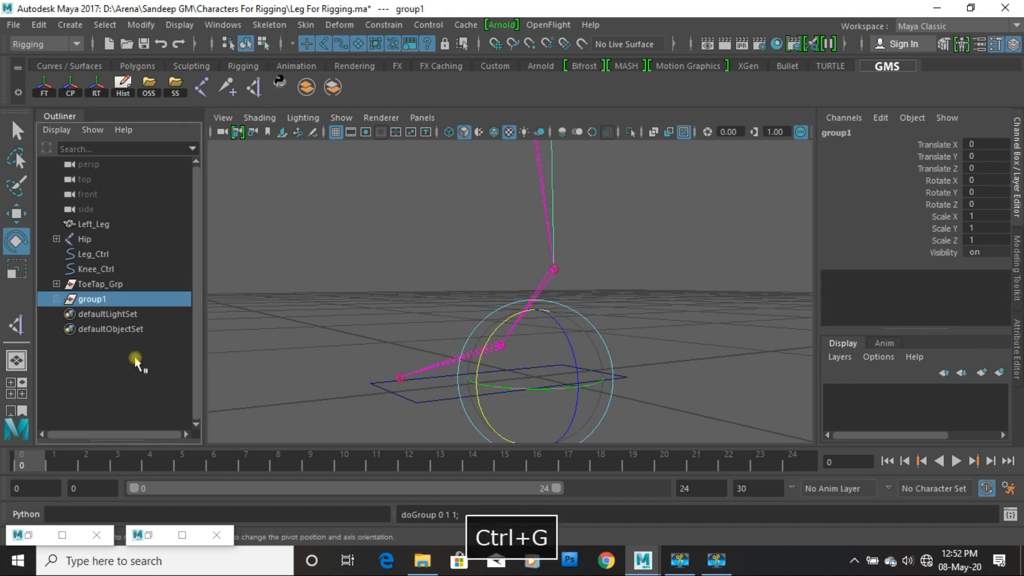
double_click(92, 300)
text(Hee)
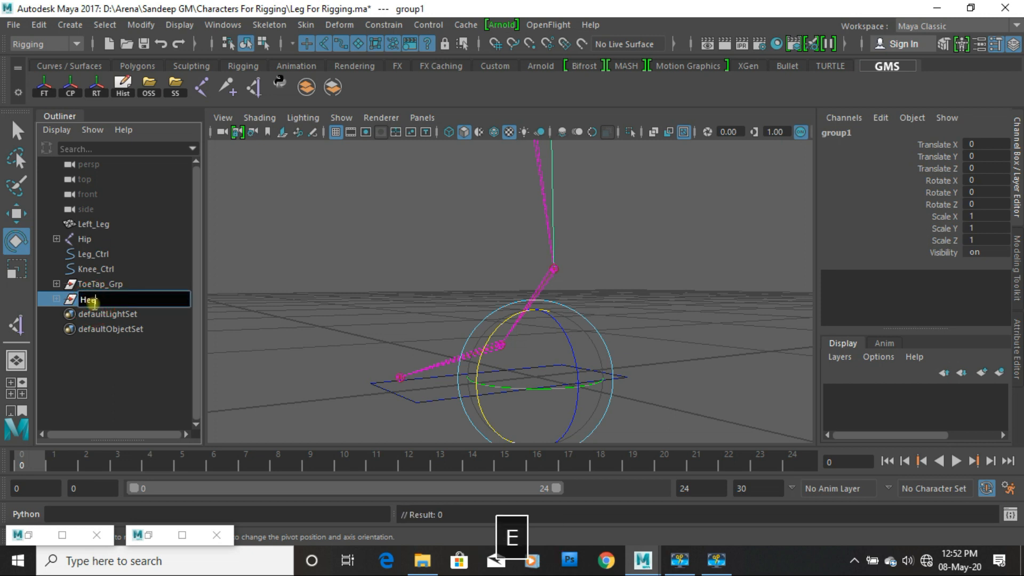
text(p)
key(BackSpace)
text(l)
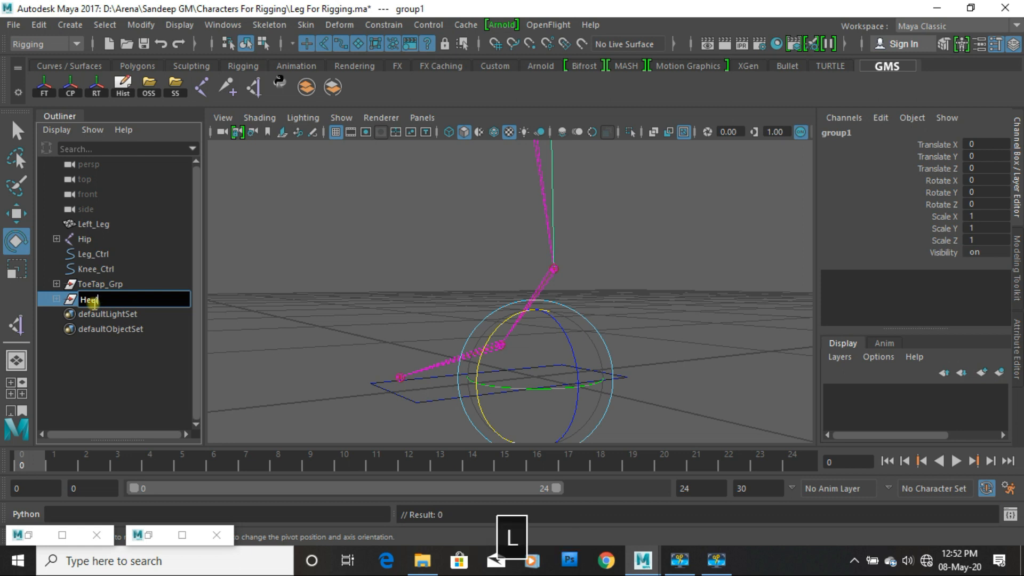
text(Peel_Grp)
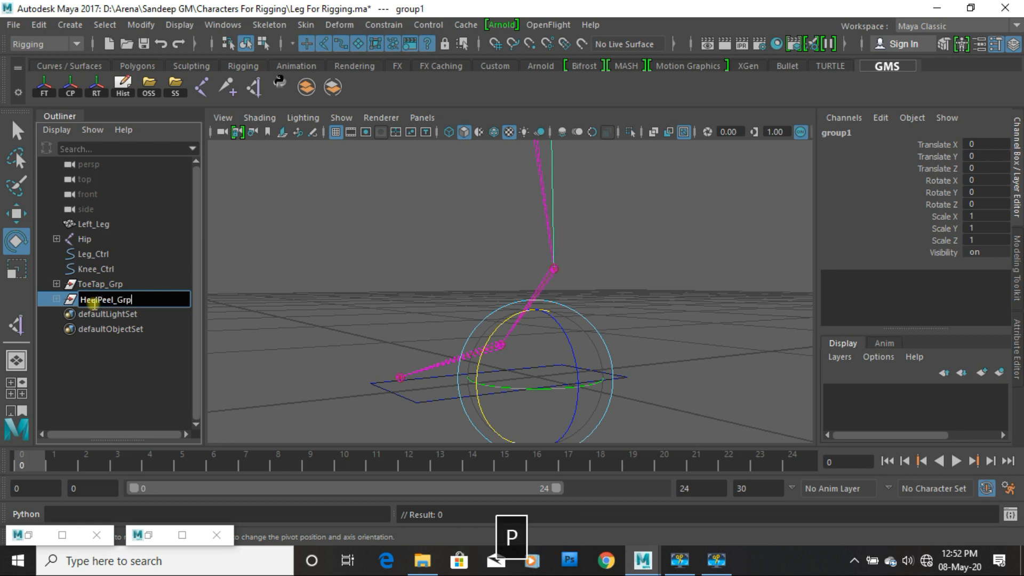
key(Return)
Step: Snap the pivot of HeelPeel_Grp to the ball joint, then test its X rotation and undo the test
key(d)
key(v)
middle_drag(396, 327, 517, 344)
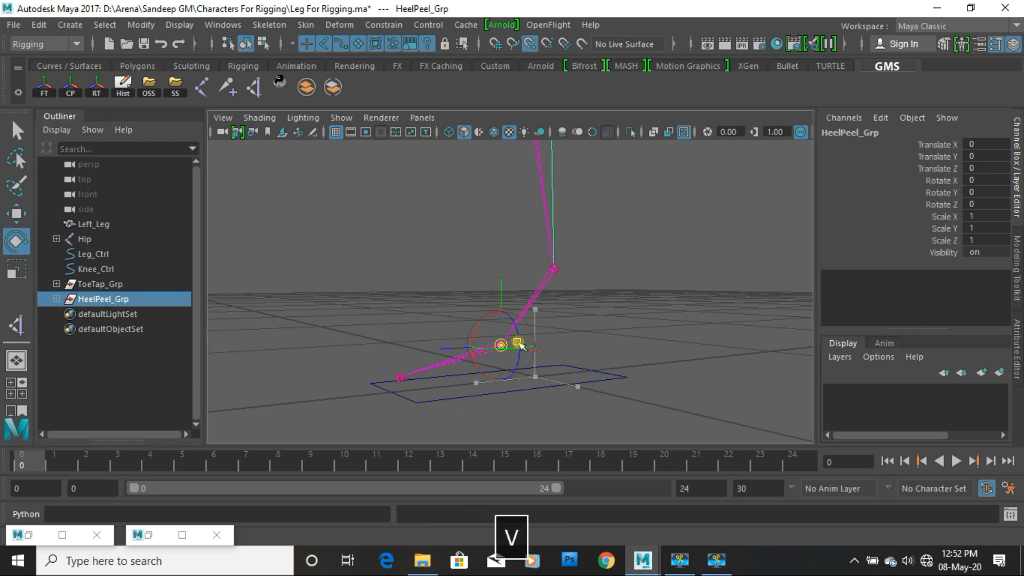
mouse_move(462, 302)
mouse_down()
mouse_move(457, 338)
mouse_move(464, 300)
mouse_up()
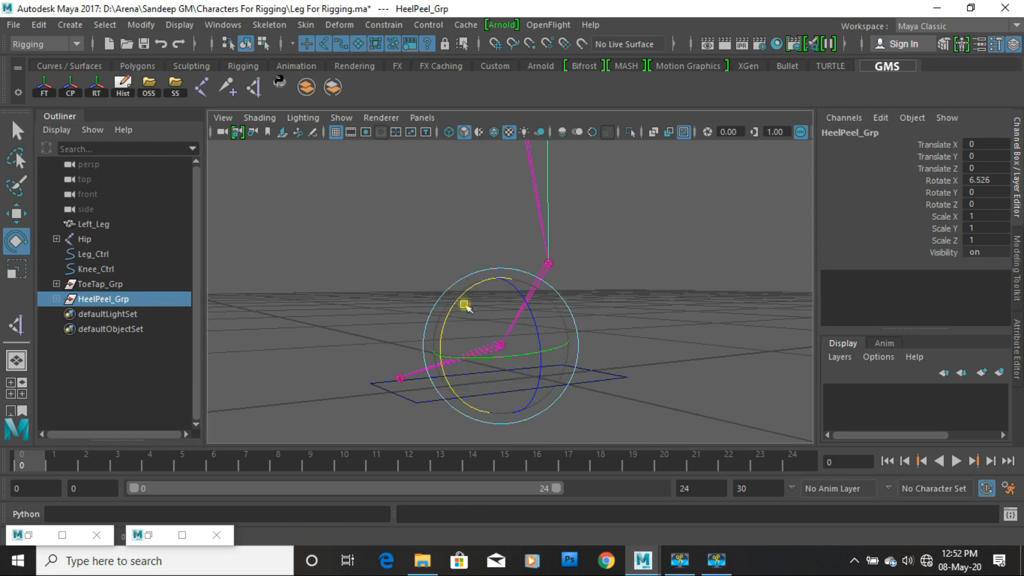
key(ctrl+z)
Step: Group ToeTap_Grp and HeelPeel_Grp together and name the new group Swivel_Grp
click(97, 283)
ctrl+click(102, 298)
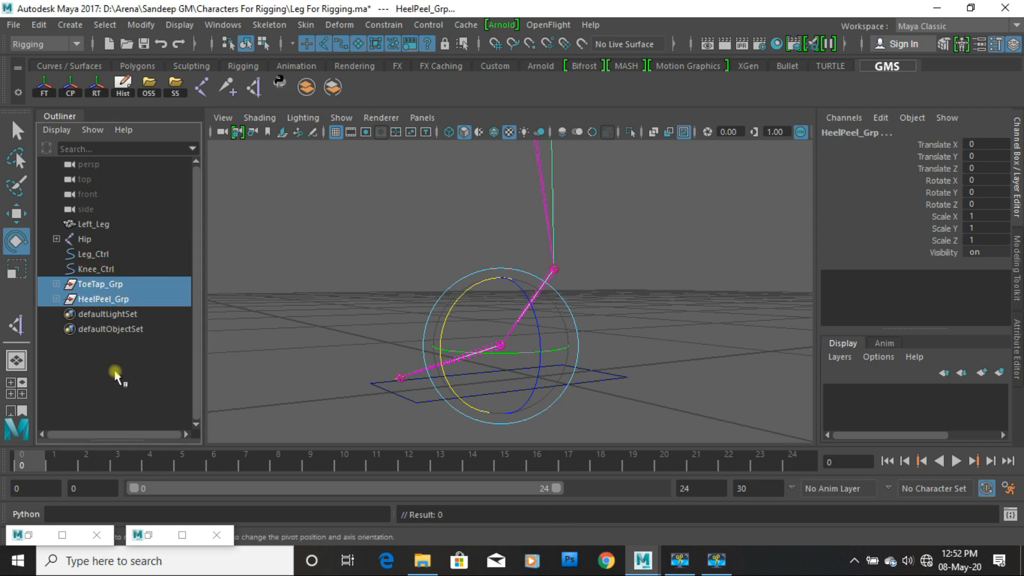
key(ctrl+g)
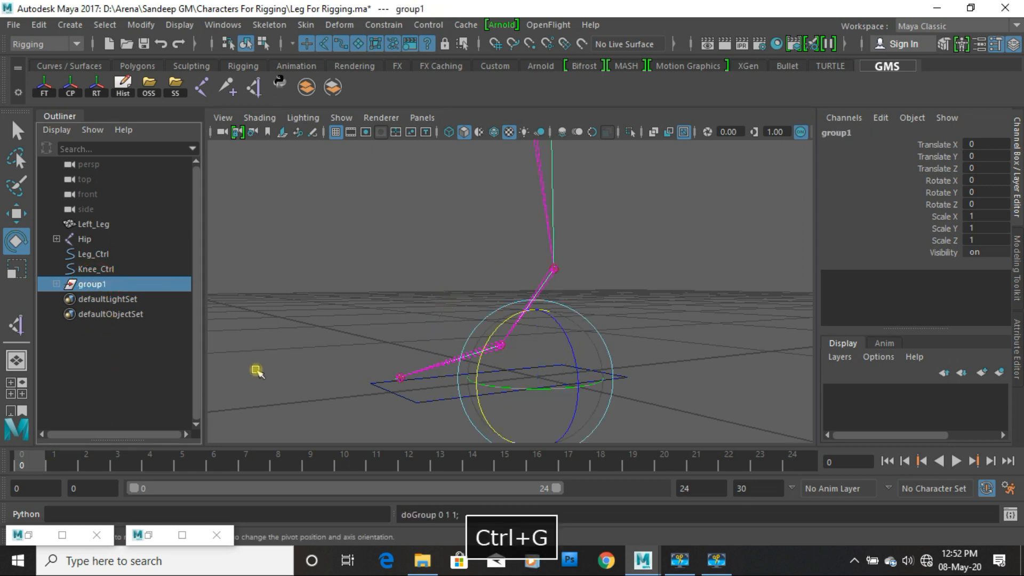
double_click(99, 284)
text(S)
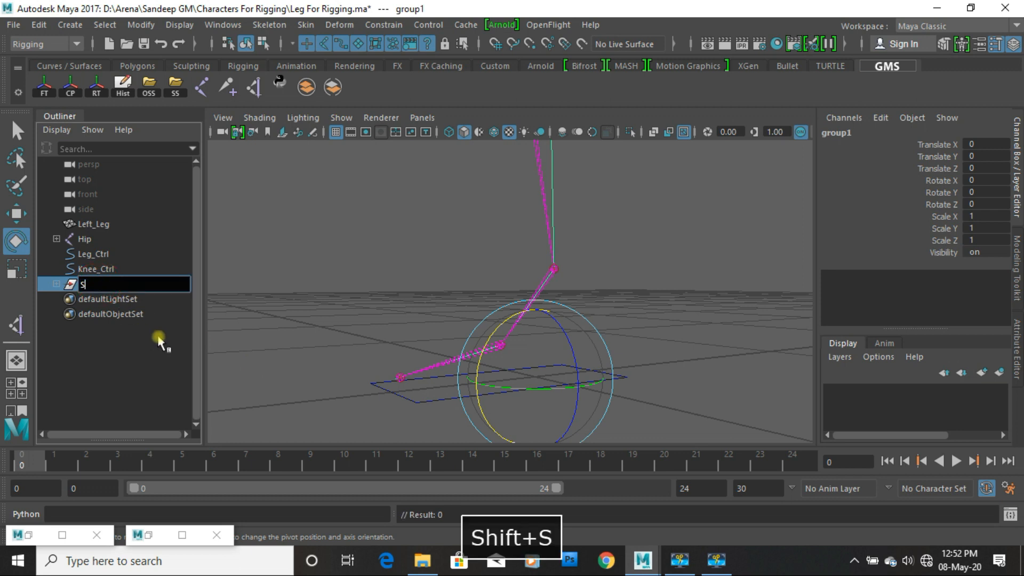
text(wivel_Grp)
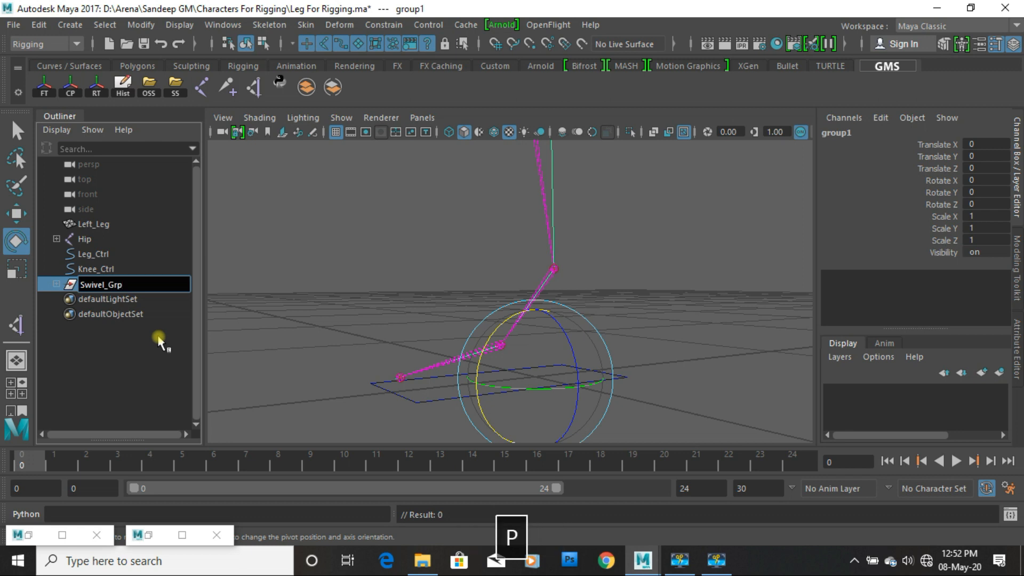
key(Return)
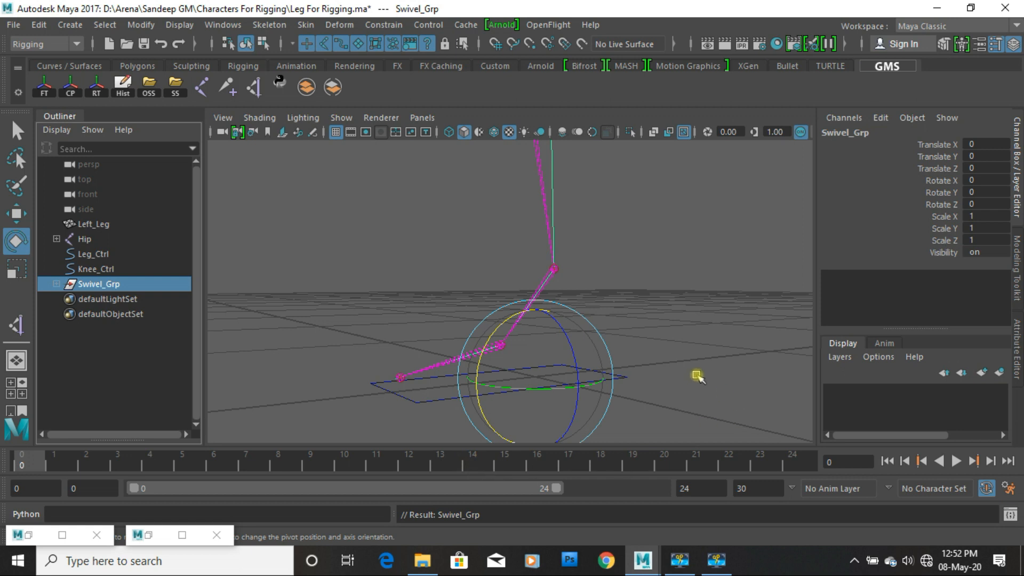
Step: Snap the pivot of Swivel_Grp to the ball joint, then test its Y rotation and undo the test
key(d)
key(v)
middle_drag(613, 359, 504, 344)
mouse_move(473, 356)
mouse_down()
mouse_move(528, 362)
mouse_move(465, 343)
mouse_up()
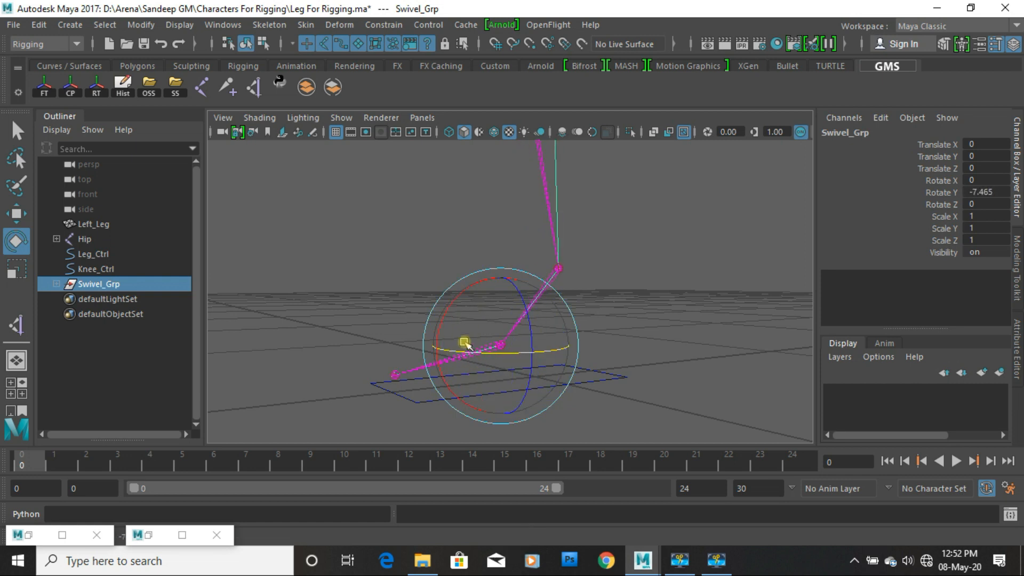
key(ctrl+z)
click(119, 366)
Step: Put Swivel_Grp inside a new parent group and name that group ToeTip_Grp
click(88, 287)
key(ctrl+g)
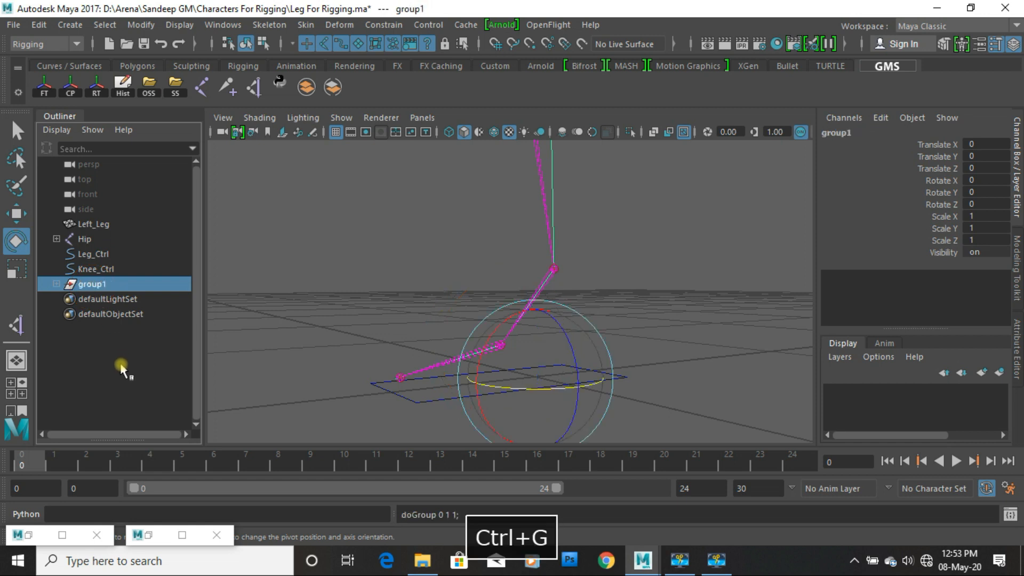
double_click(107, 286)
text(Toe)
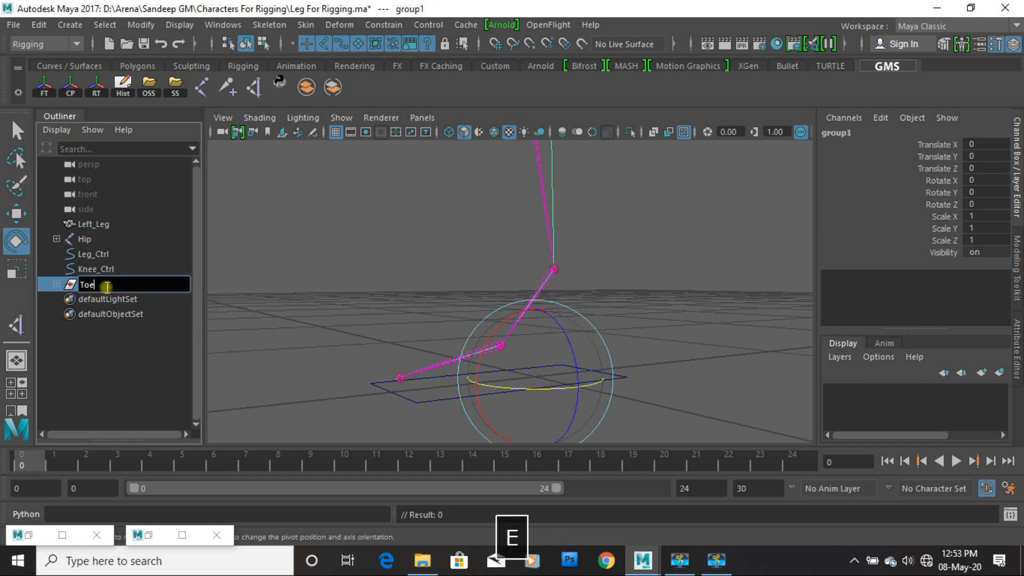
text(Tip_)
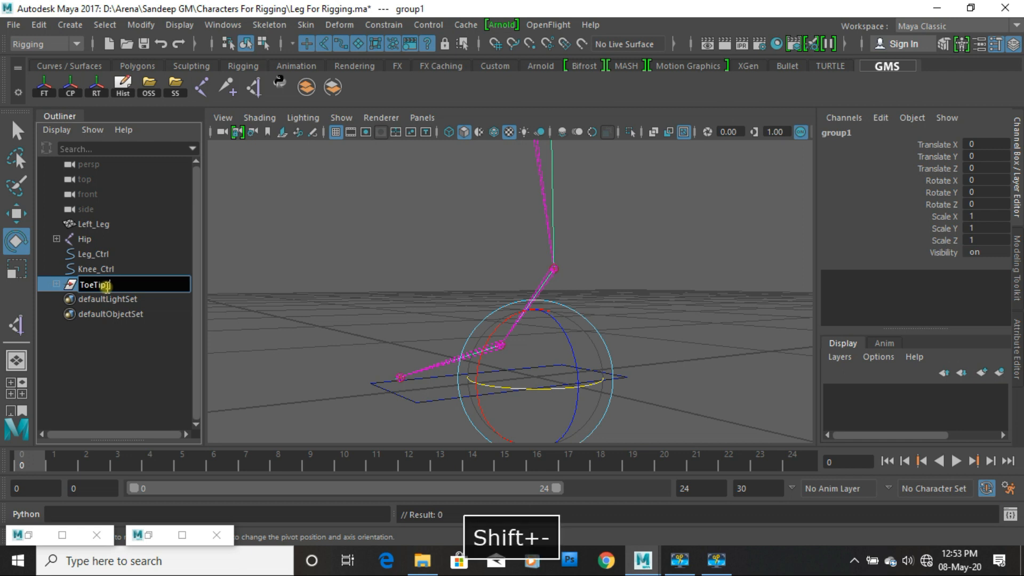
text(Gro)
key(BackSpace)
text(p)
key(Return)
Step: Snap the pivot of ToeTip_Grp to the toe joint at the tip of the foot
key(d)
key(v)
middle_drag(392, 373, 427, 375)
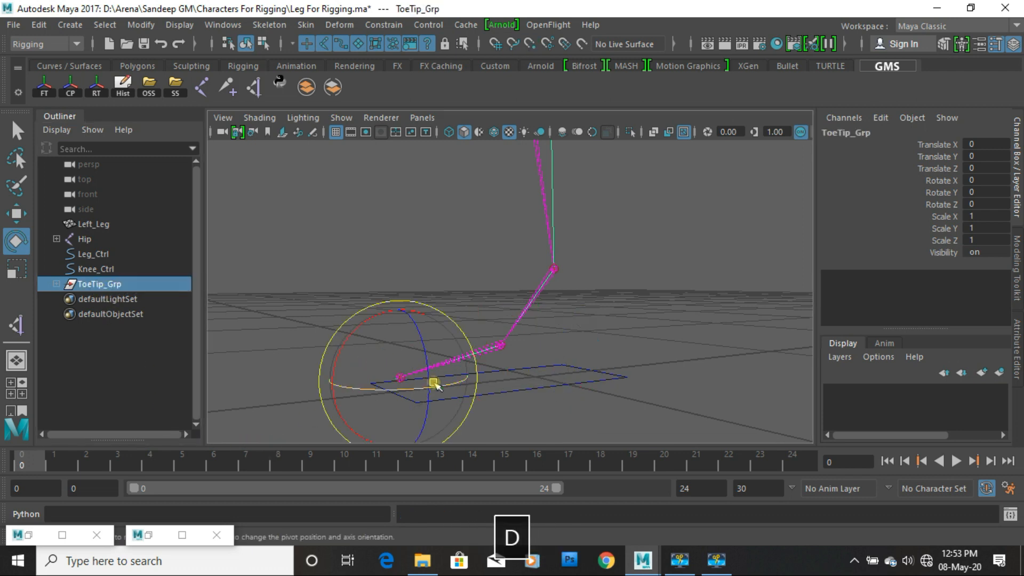
Step: Put ToeTip_Grp inside a new parent group and name that group Ankle_Grp
middle_drag(132, 285, 132, 283)
key(ctrl+g)
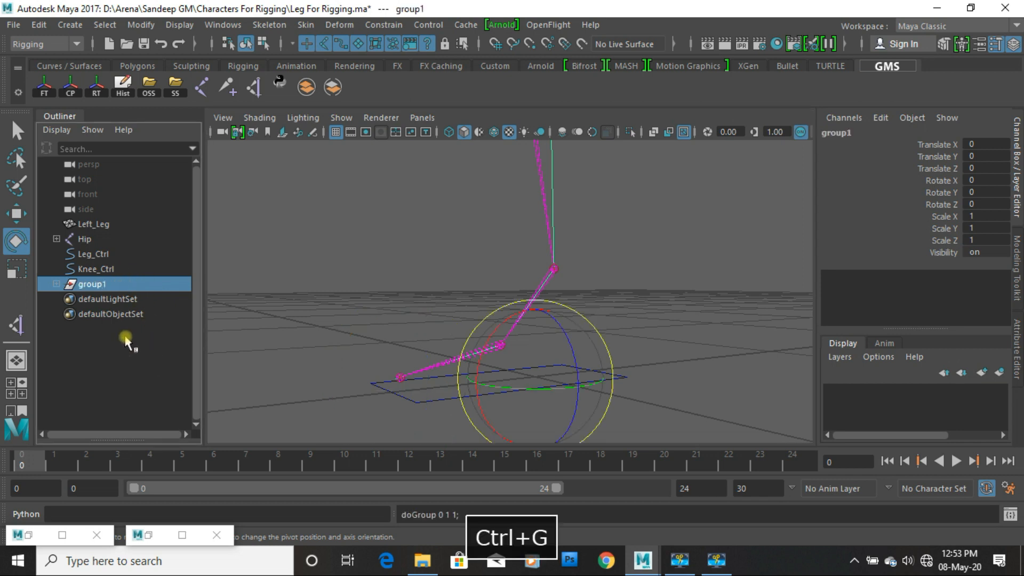
double_click(85, 284)
text(A)
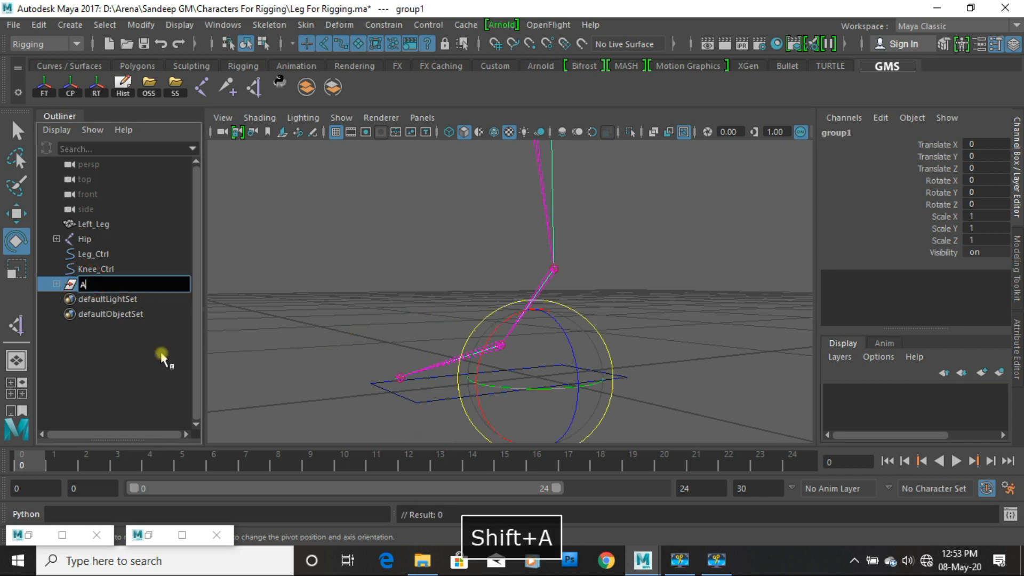
text(nkle_)
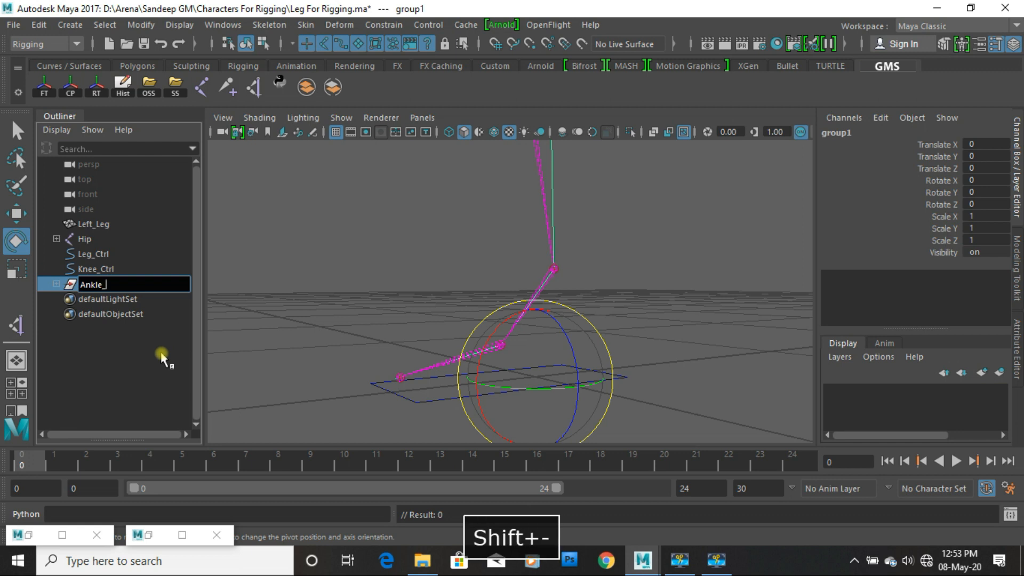
text(Grp)
key(Return)
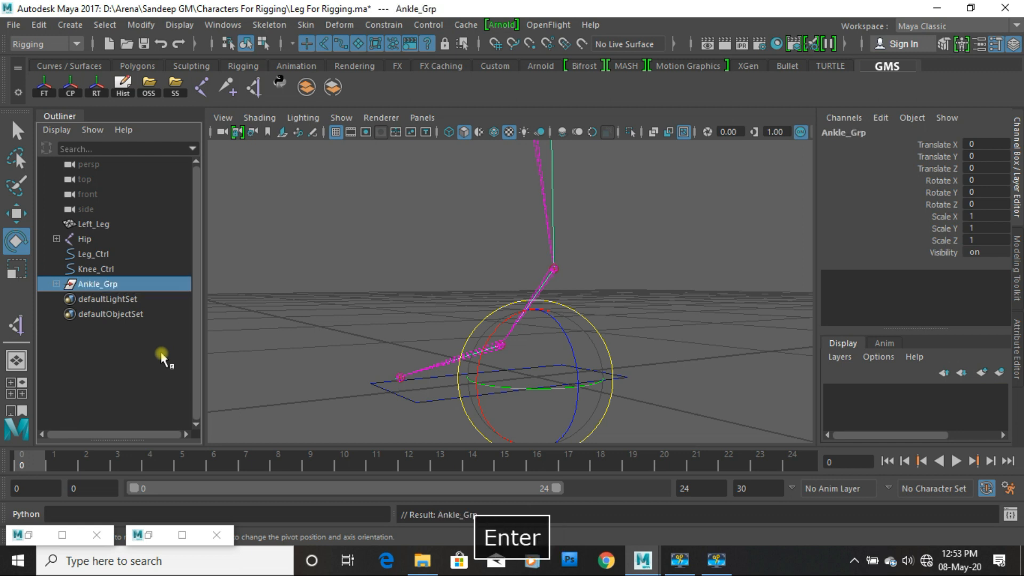
Step: Snap the pivot of Ankle_Grp to the ankle joint and clear the selection
key(d)
key(v)
middle_drag(610, 275, 581, 271)
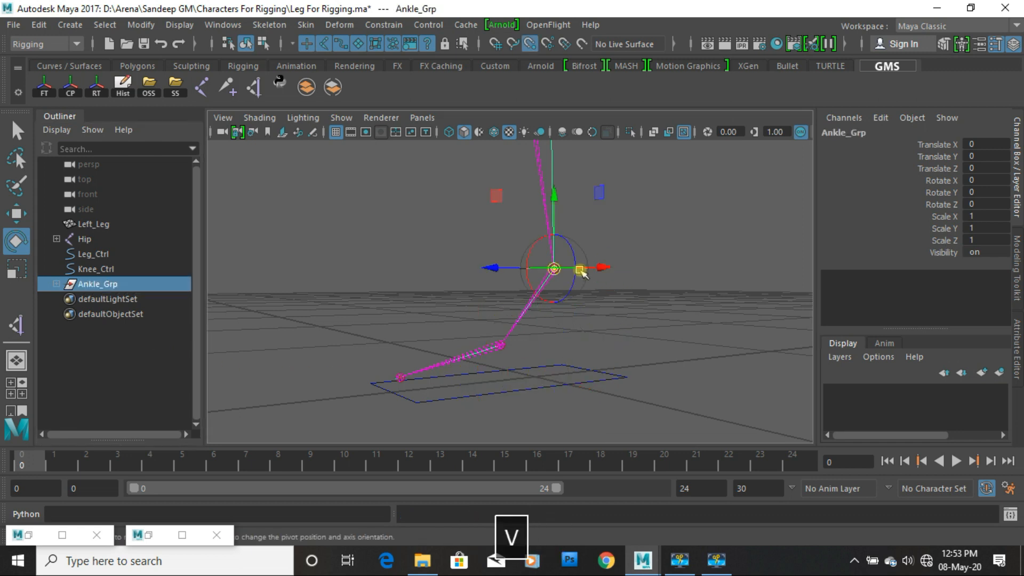
click(132, 389)
Step: Expand the Ankle_Grp hierarchy down to ToeTap_Grp and HeelPeel_Grp, then test Ankle_Grp's X rotation and undo it
click(56, 284)
click(65, 299)
click(75, 313)
click(94, 284)
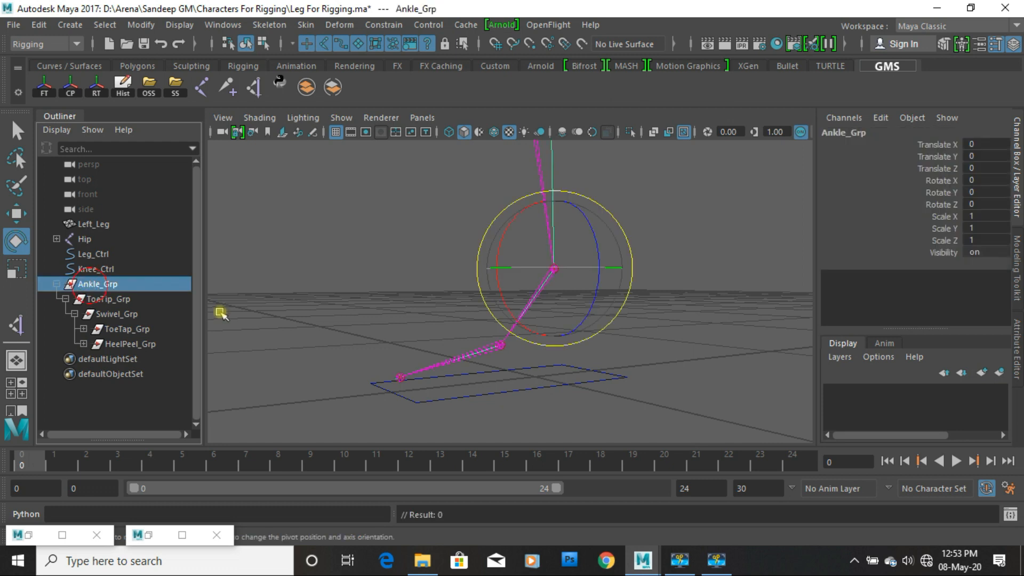
mouse_move(508, 226)
mouse_down()
mouse_move(505, 261)
mouse_move(511, 217)
mouse_up()
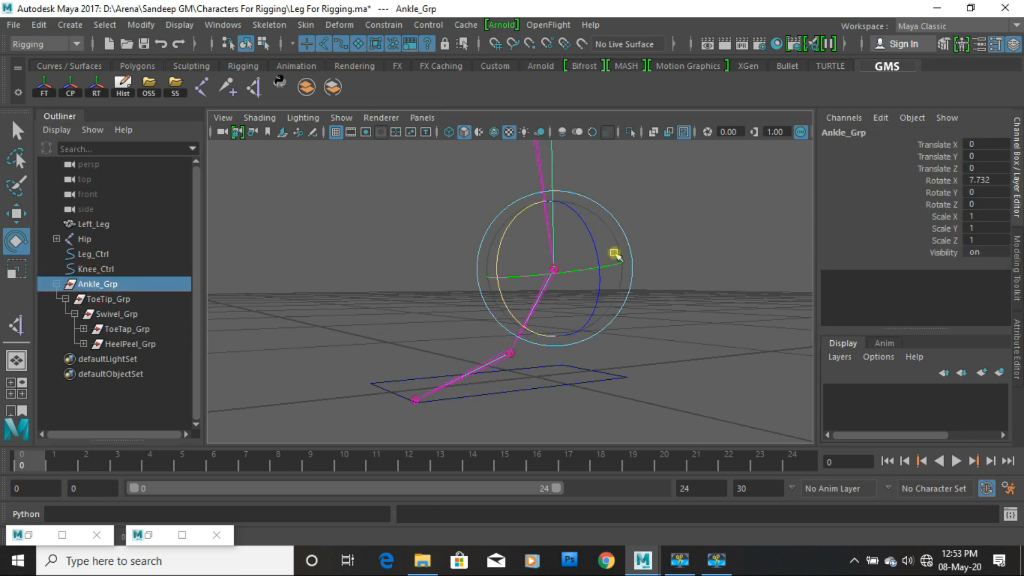
key(ctrl+z)
key(ctrl+z)
Step: Lock and hide every channel of Ankle_Grp except Rotate X
drag(942, 144, 940, 254)
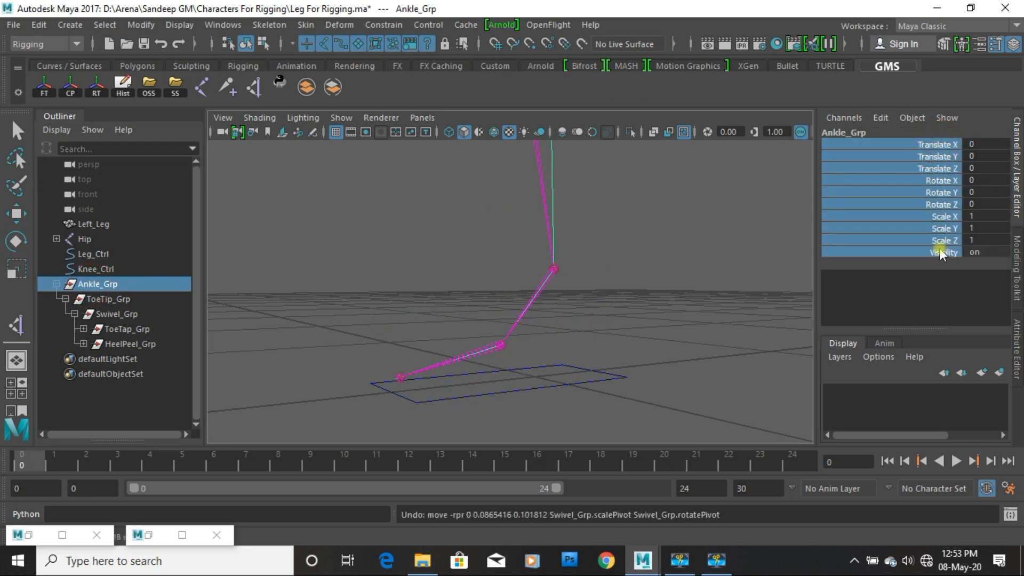
ctrl+click(934, 182)
right_click(931, 211)
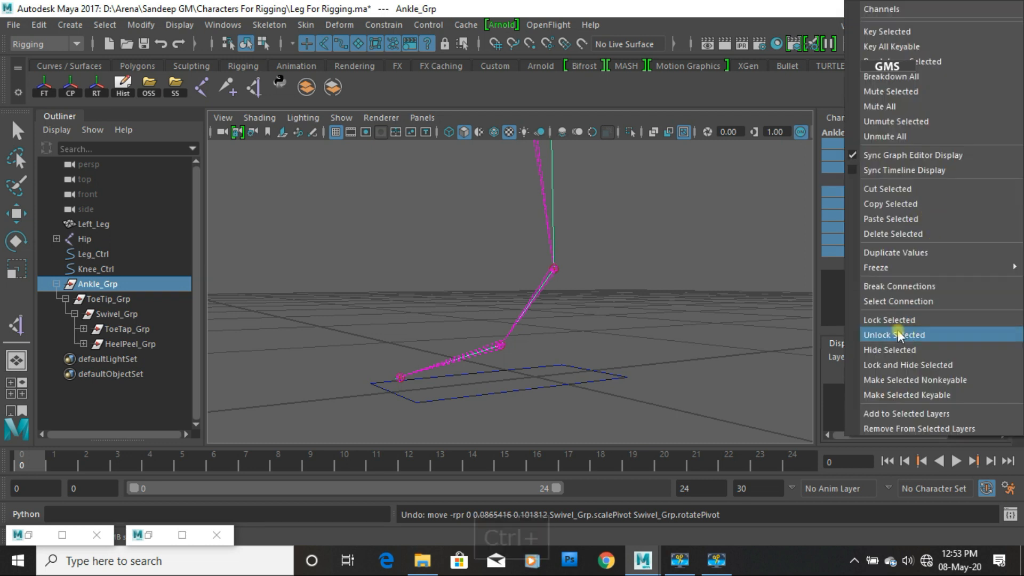
click(896, 365)
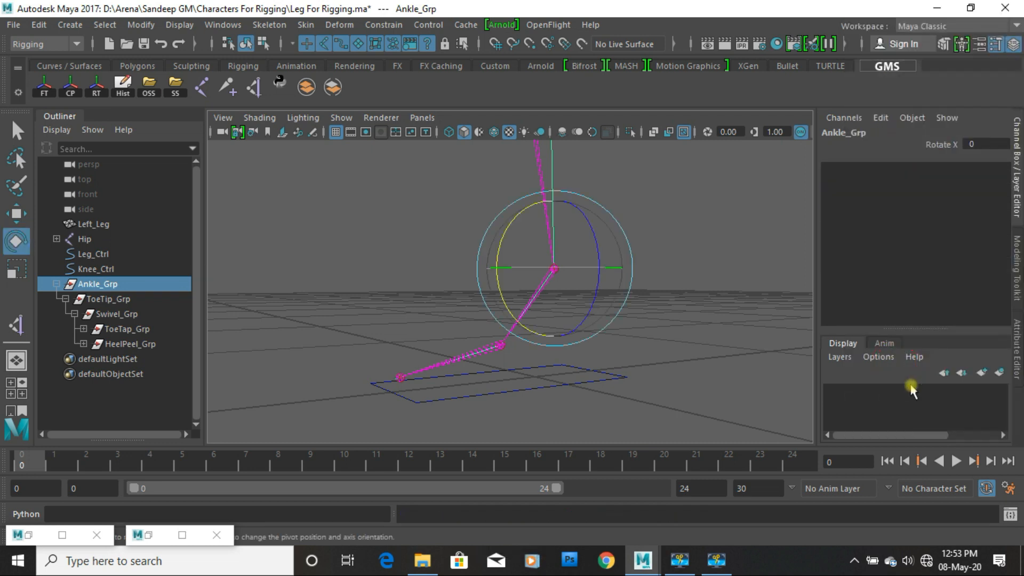
Step: Test the rotation of ToeTip_Grp and undo it, then lock and hide all its channels except Rotate X
click(108, 299)
drag(371, 324, 343, 354)
key(ctrl+z)
drag(947, 141, 945, 253)
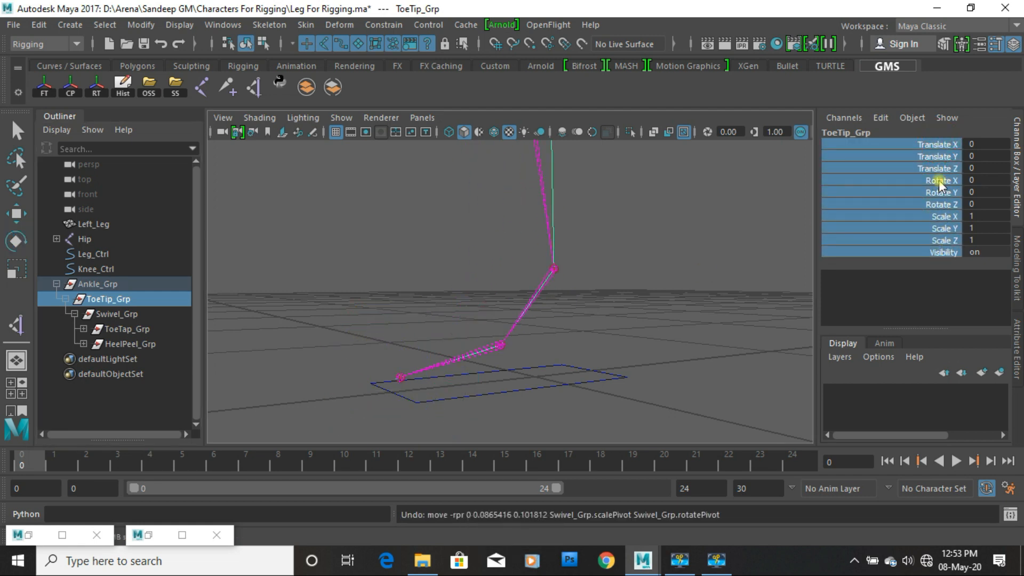
ctrl+click(939, 180)
right_click(926, 236)
click(908, 361)
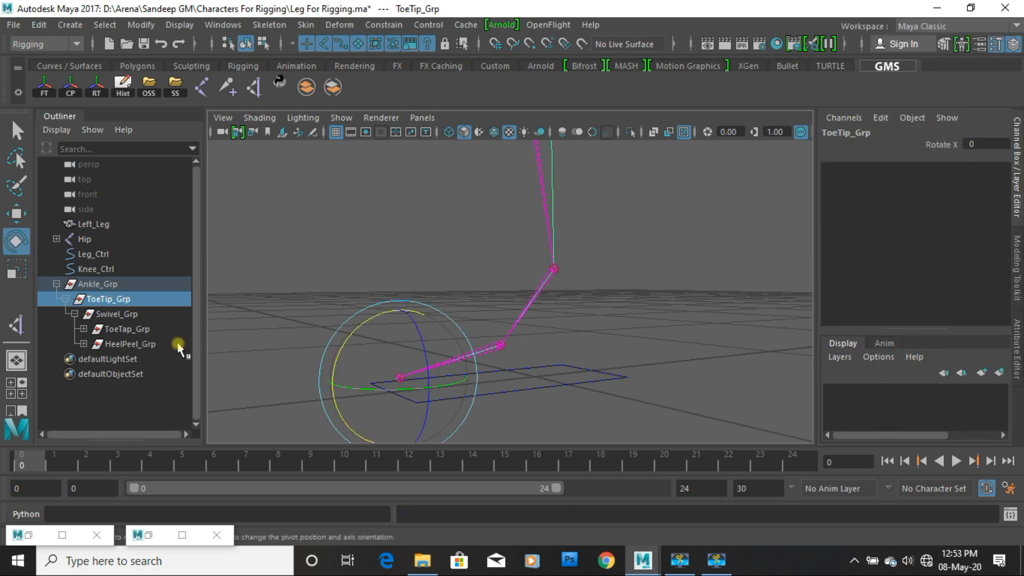
Step: Test the Y rotation of Swivel_Grp and undo it, then lock and hide all its channels except Rotate Y
click(107, 315)
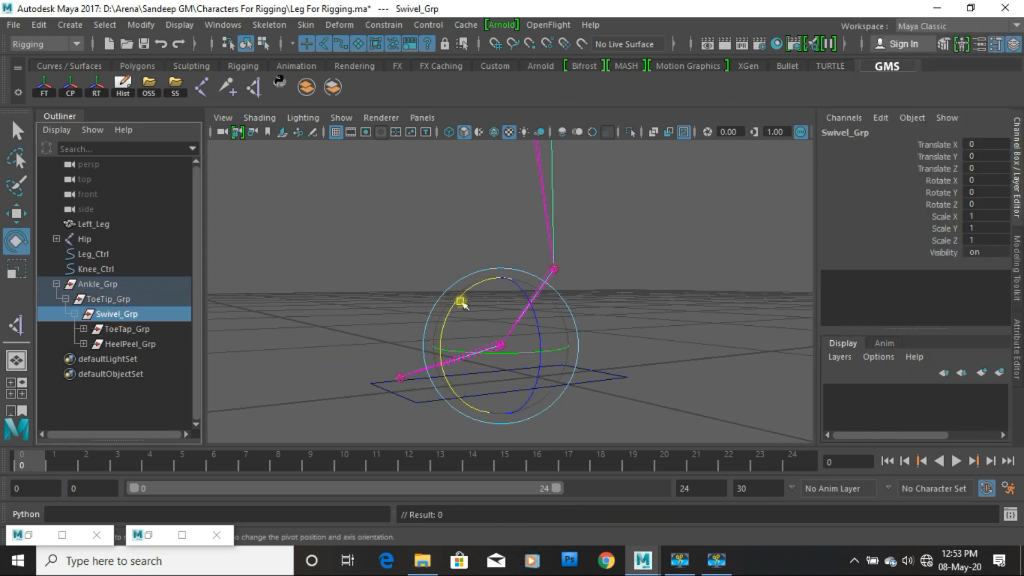
drag(468, 354, 462, 350)
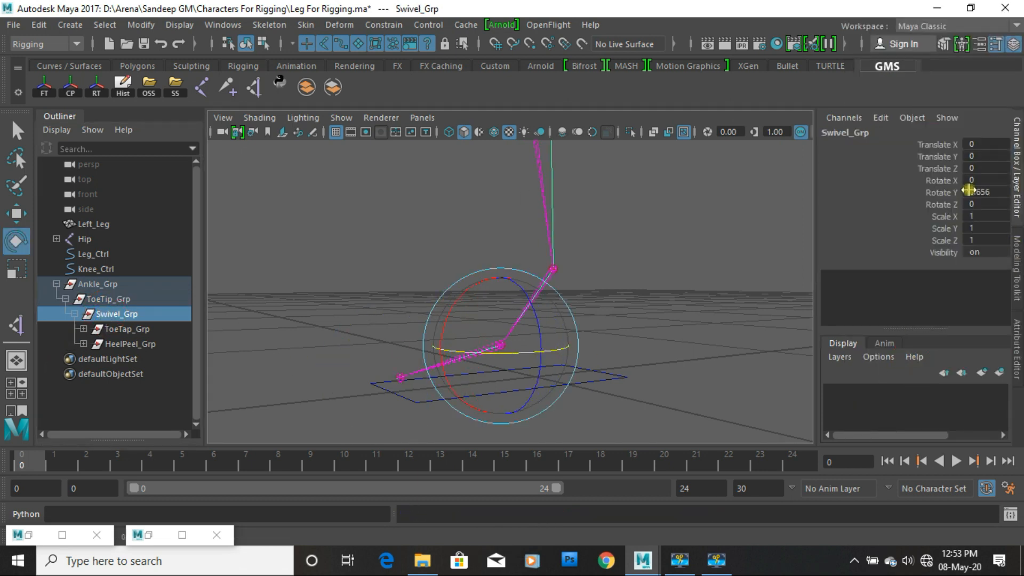
key(ctrl+z)
key(ctrl+z)
drag(942, 145, 939, 255)
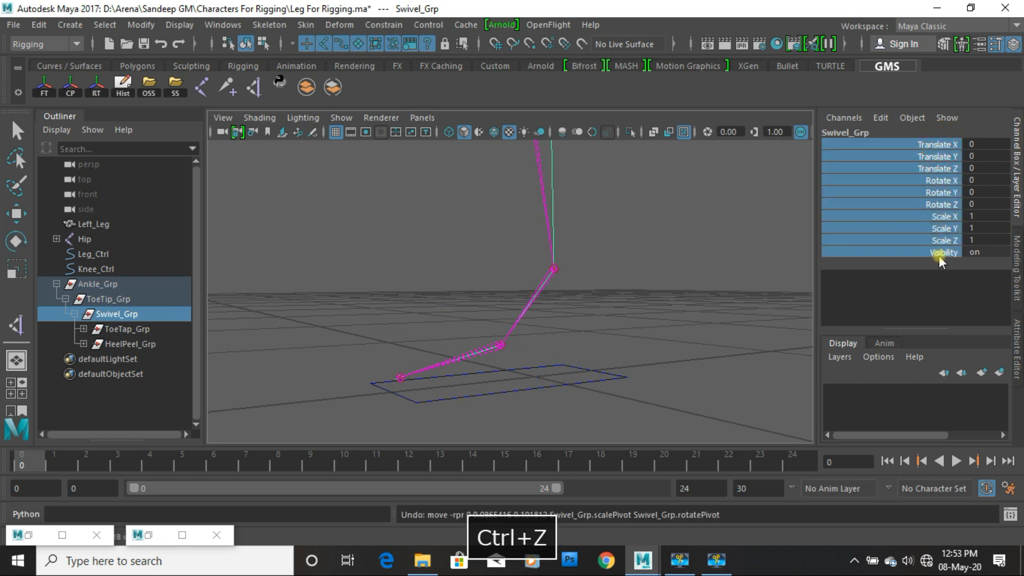
ctrl+click(937, 193)
right_click(937, 195)
click(914, 360)
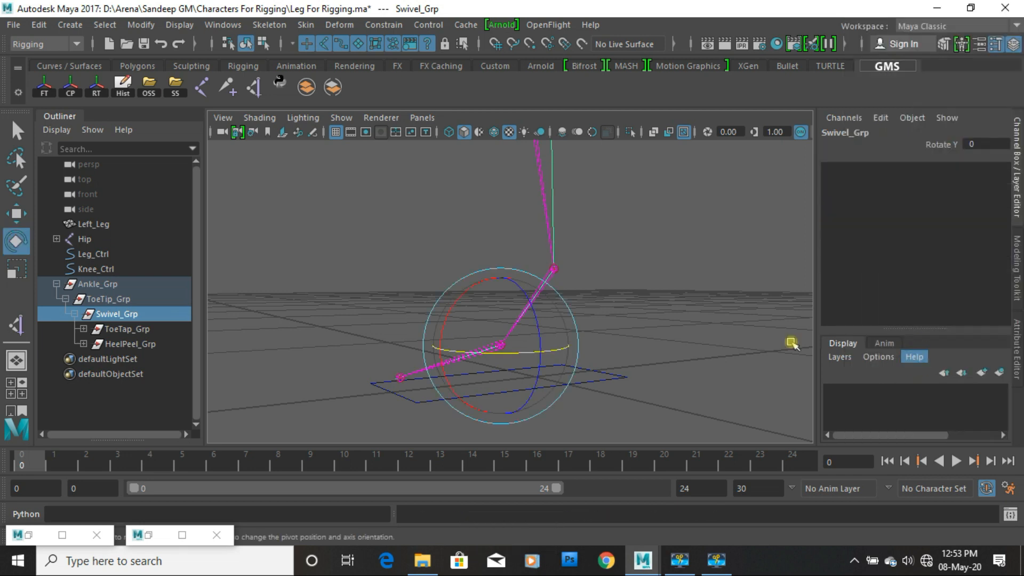
Step: Lock and hide all translate, scale, visibility and rotate channels of ToeTap_Grp except Rotate X
click(122, 329)
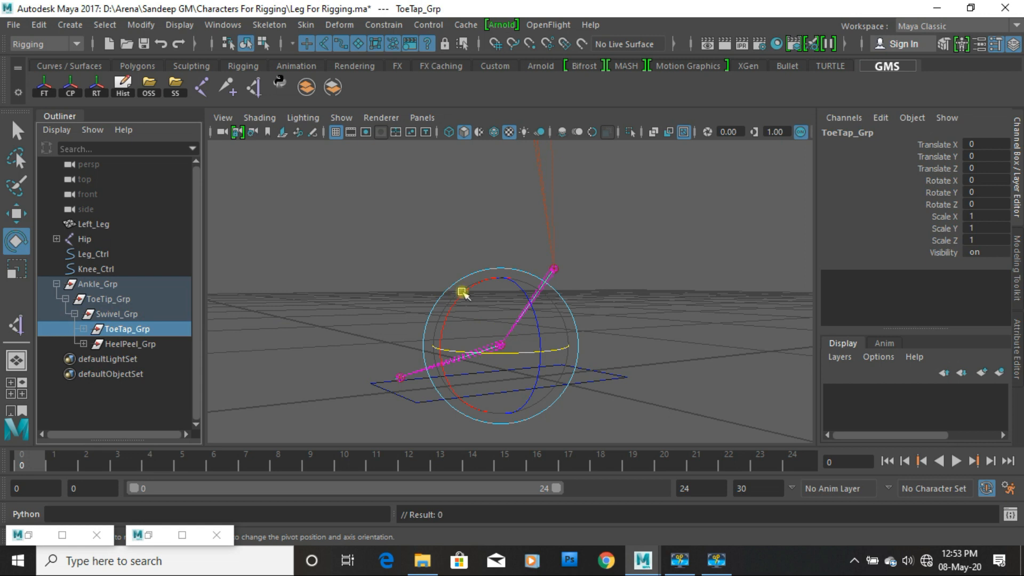
key(ctrl+z)
drag(940, 142, 939, 168)
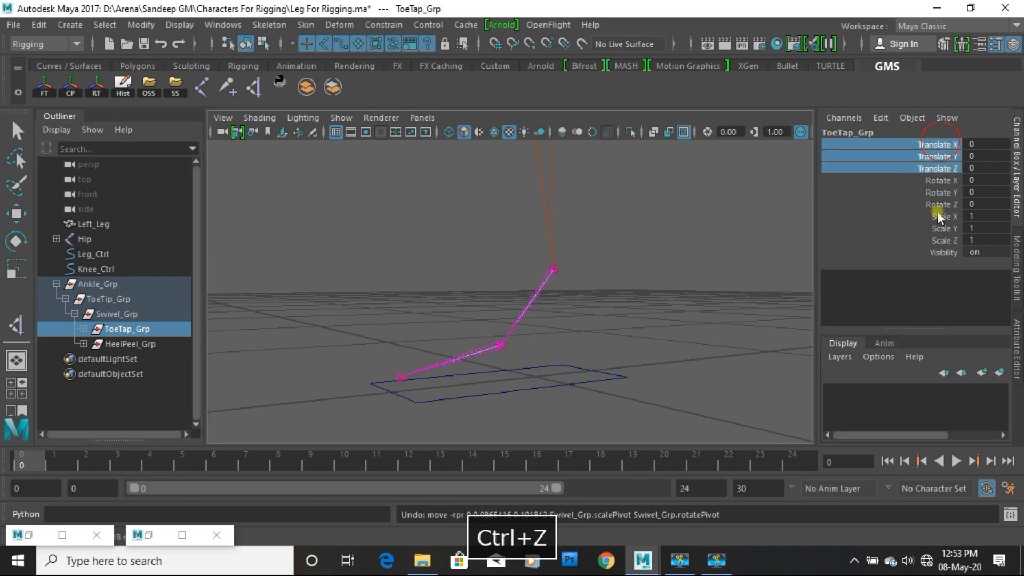
drag(937, 212, 937, 256)
ctrl+click(936, 182)
right_click(927, 209)
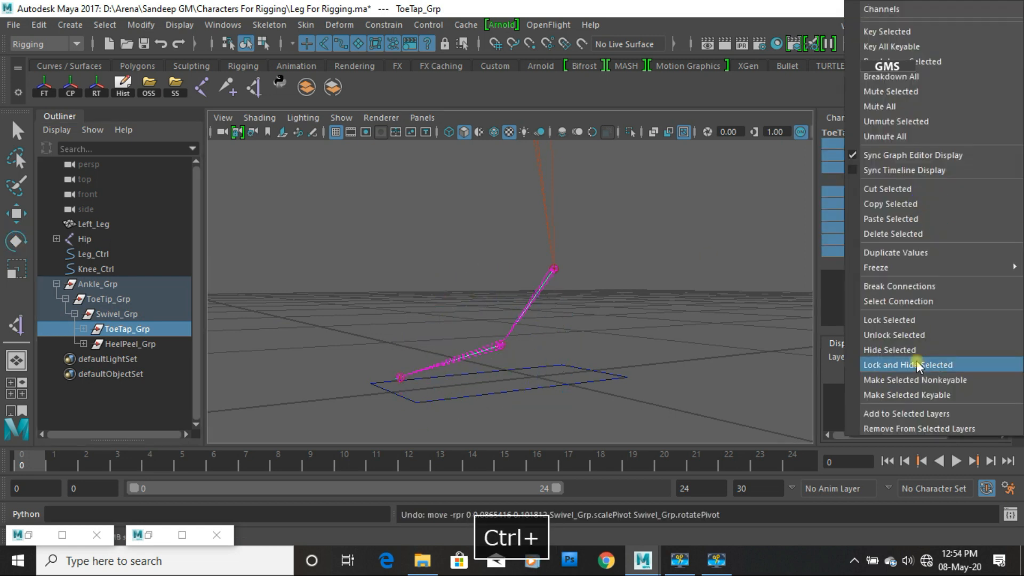
click(917, 360)
Step: Test the X rotation of HeelPeel_Grp and undo it, then lock and hide all its channels except Rotate X
click(128, 344)
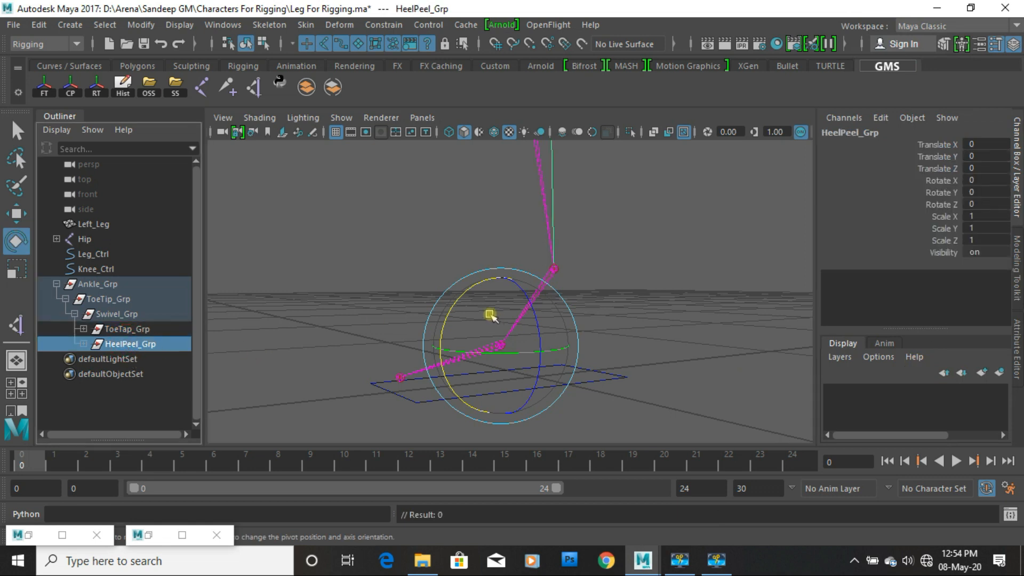
drag(462, 292, 462, 311)
key(ctrl+z)
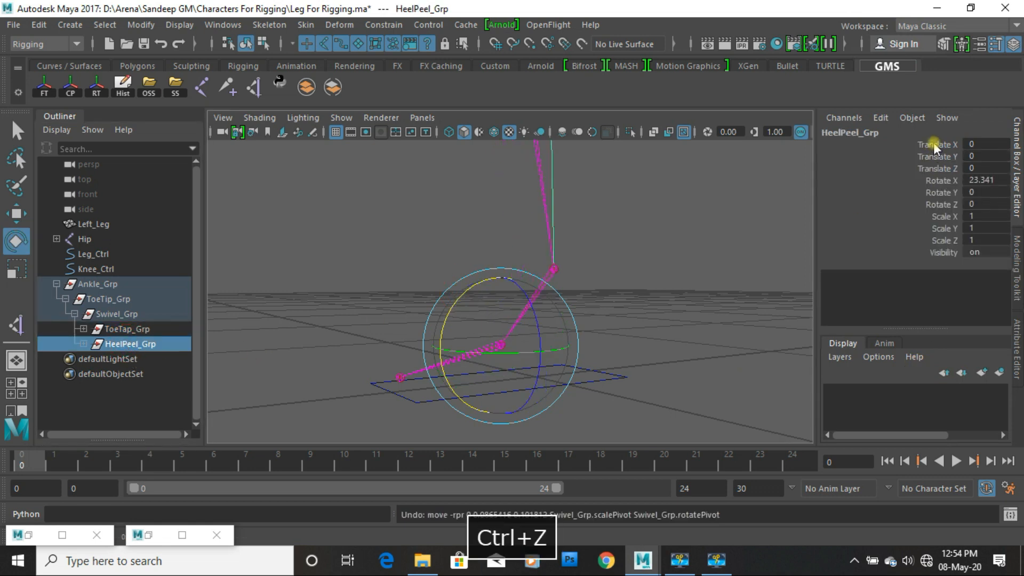
drag(933, 144, 940, 233)
ctrl+click(937, 182)
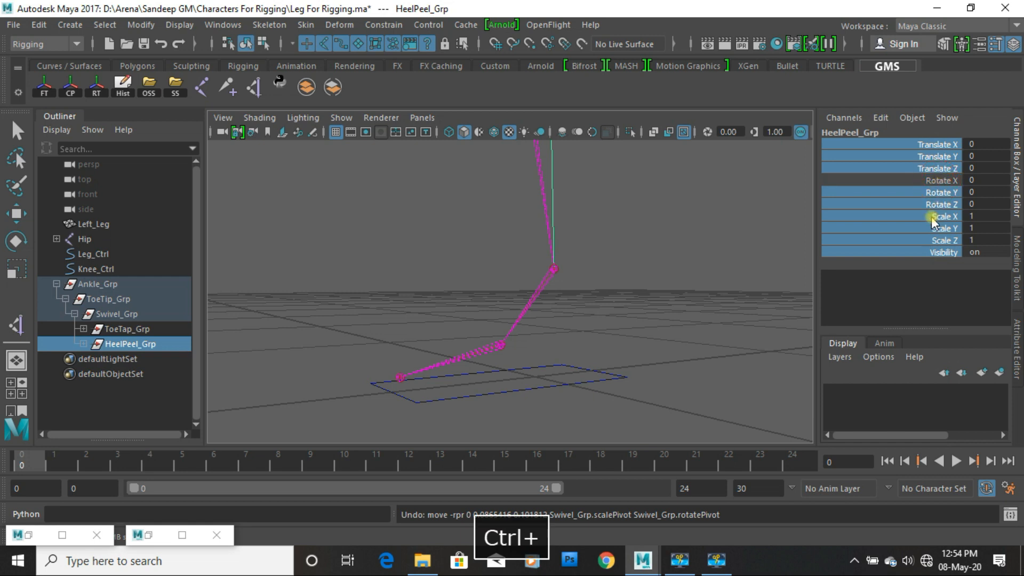
right_click(933, 216)
click(910, 365)
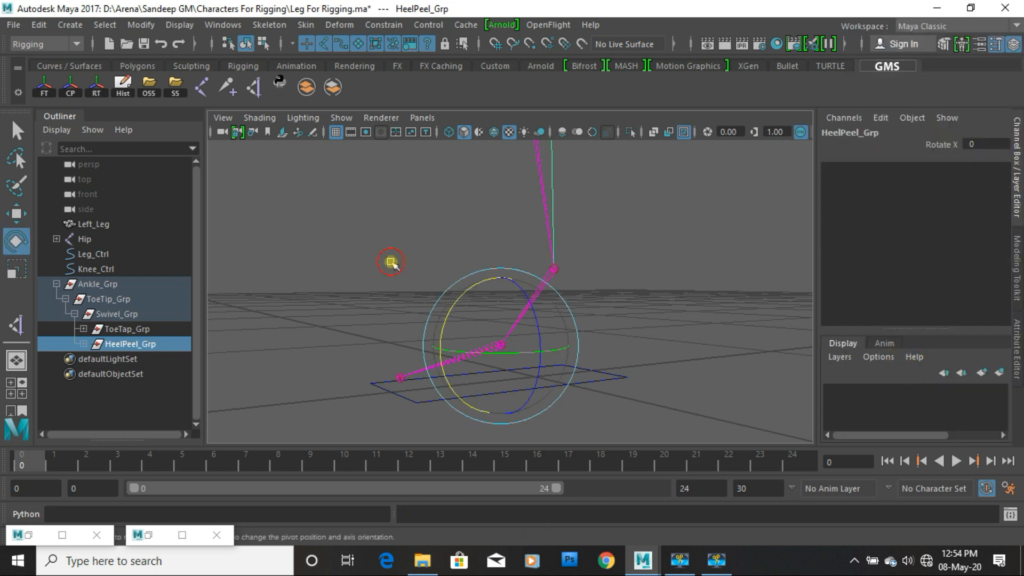
click(391, 262)
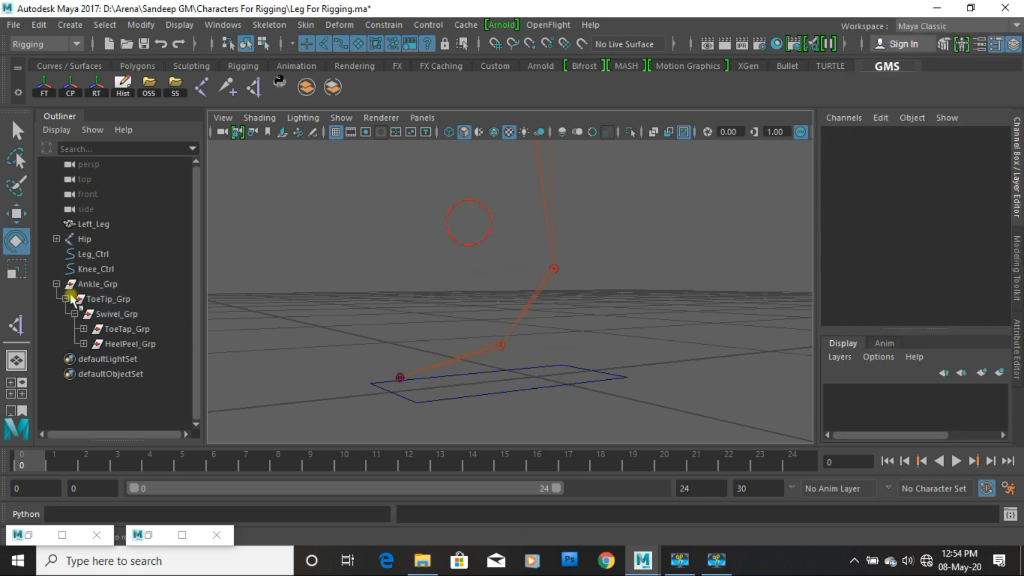
Step: Select only Leg_Ctrl and show the leg's polygon mesh again in the perspective view
click(97, 285)
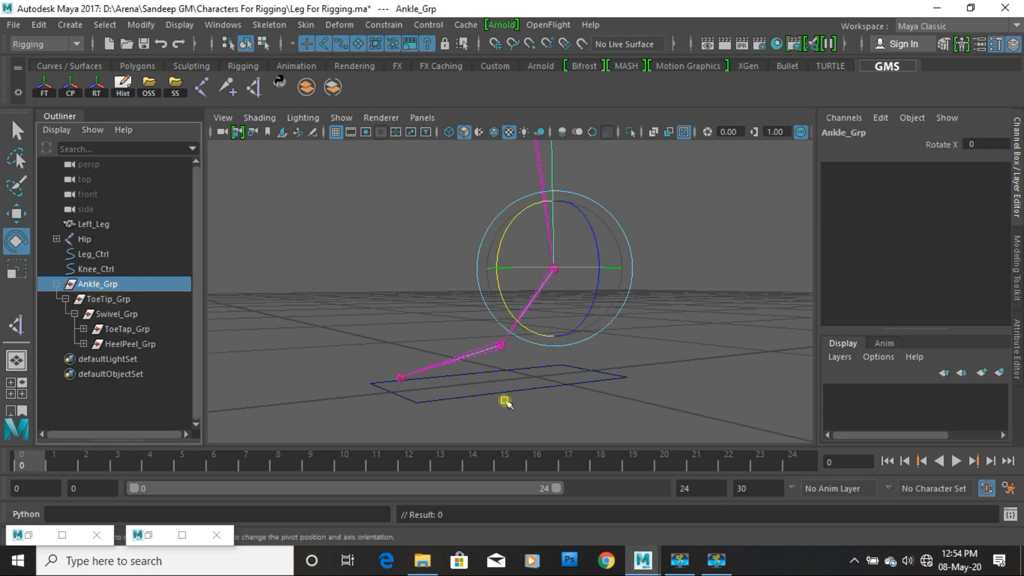
shift+click(496, 394)
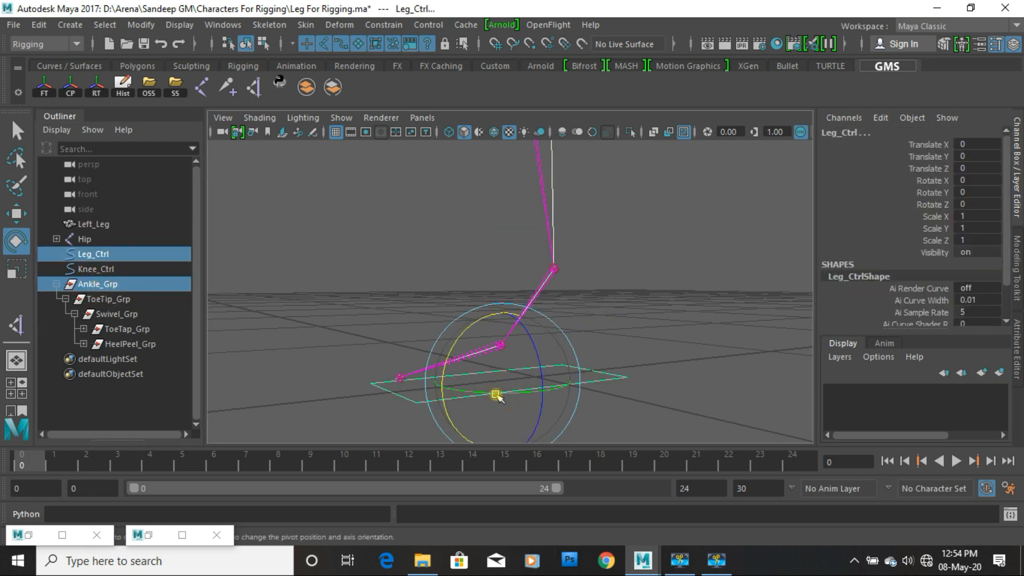
click(653, 363)
click(625, 379)
alt+drag(576, 399, 559, 395)
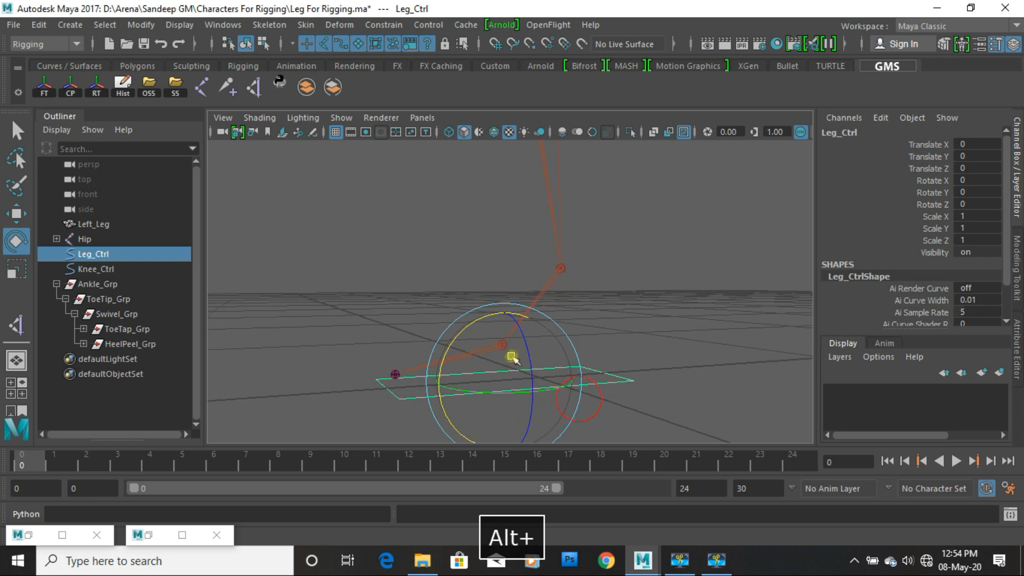
click(336, 122)
click(406, 131)
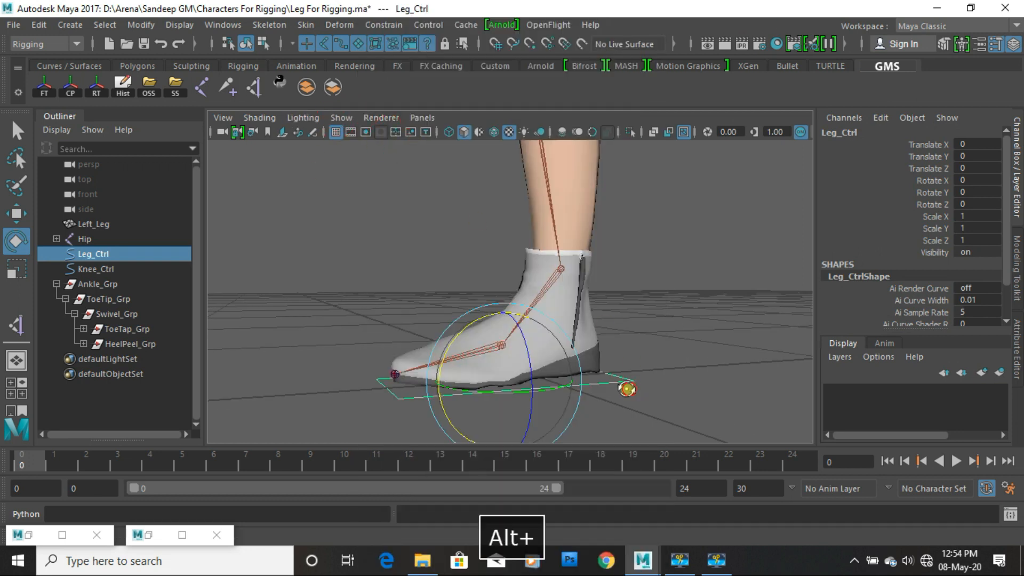
Step: Move the pivot of Leg_Ctrl along Z to the back of the heel, working in the side view
key(space)
key(space)
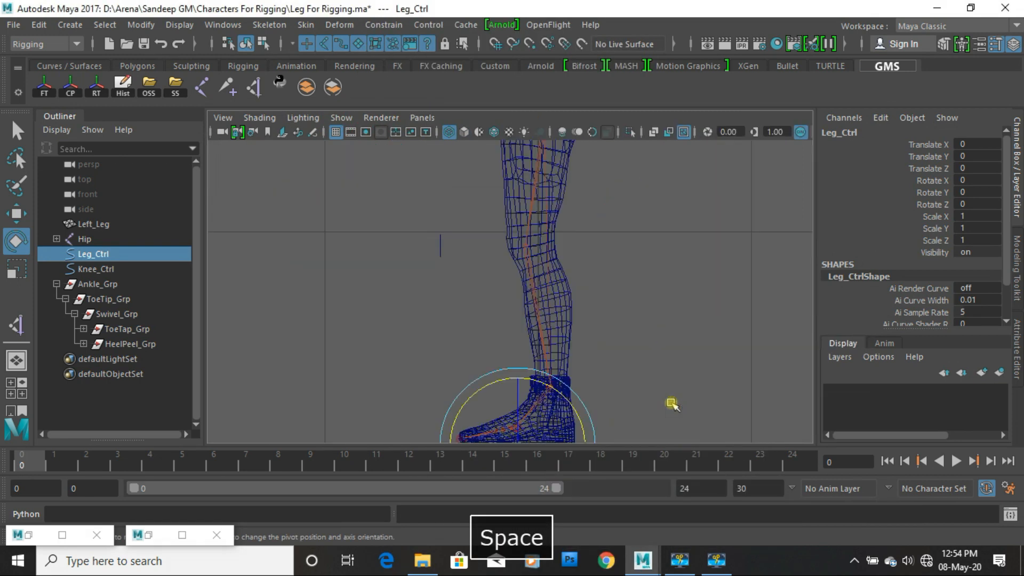
key(f)
key(w)
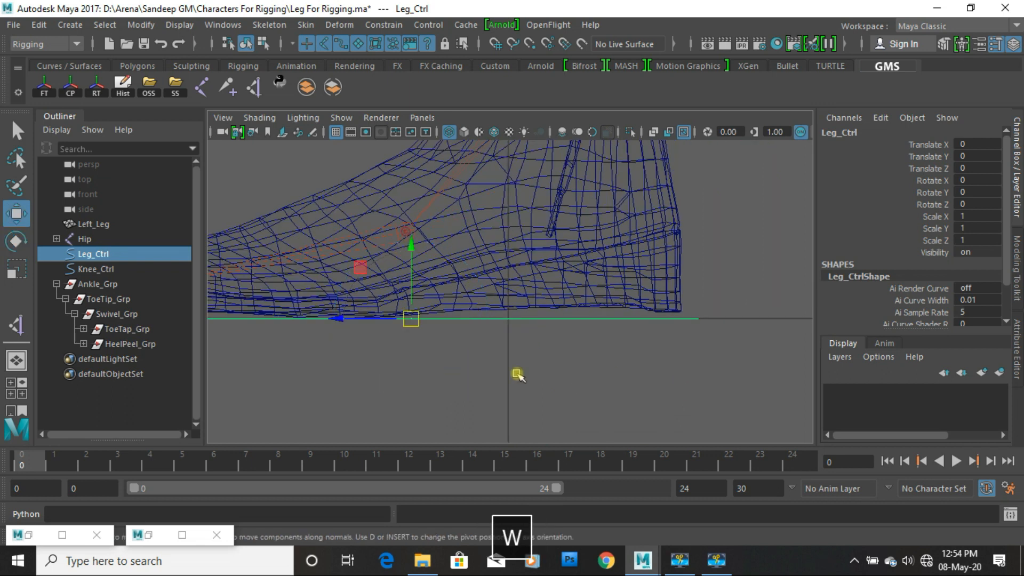
key(d)
drag(337, 319, 608, 351)
key(space)
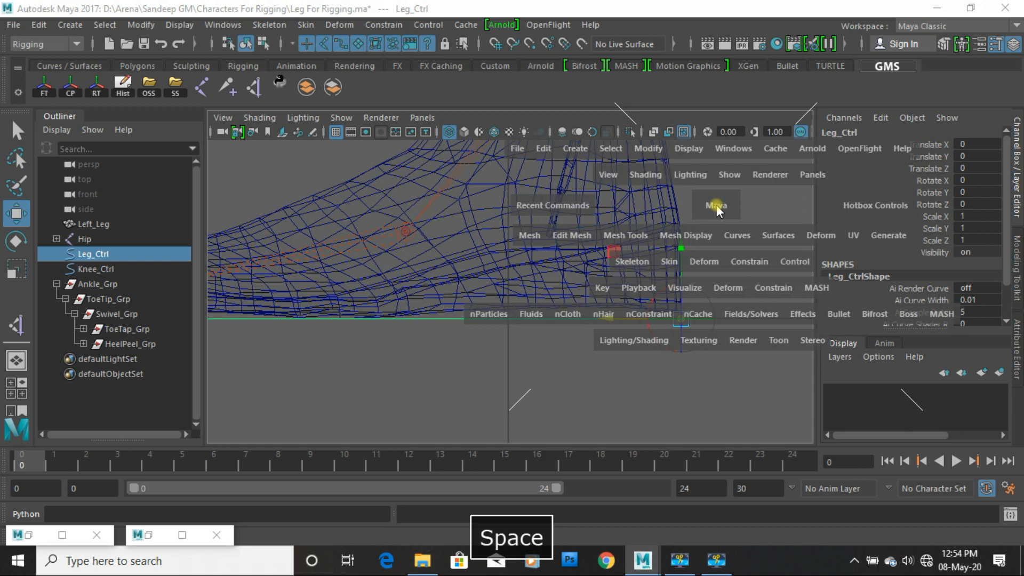
key(space)
click(753, 264)
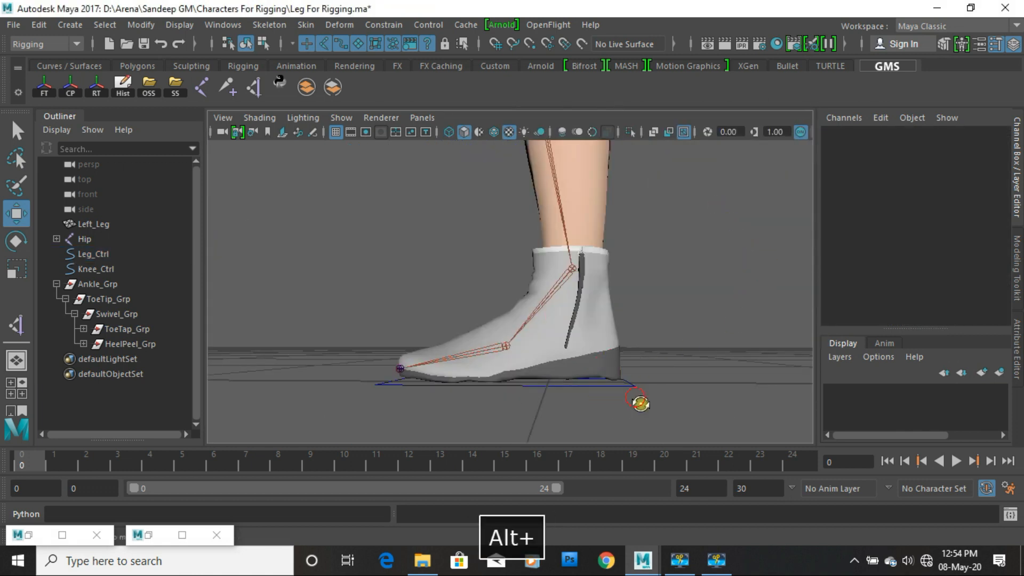
alt+drag(640, 403, 662, 405)
click(639, 386)
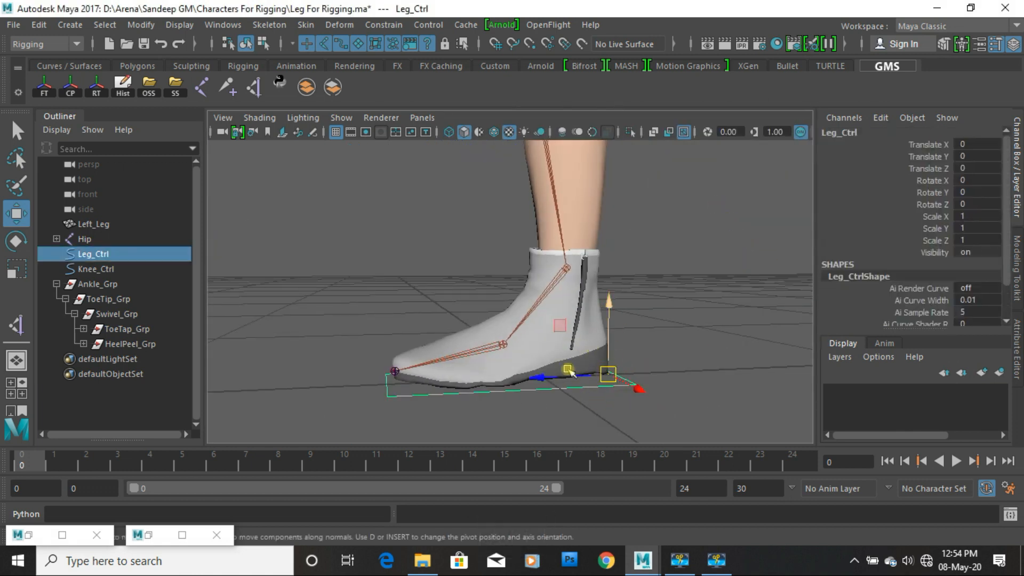
Step: Collapse the Ankle_Grp hierarchy and parent Ankle_Grp under Leg_Ctrl
click(93, 285)
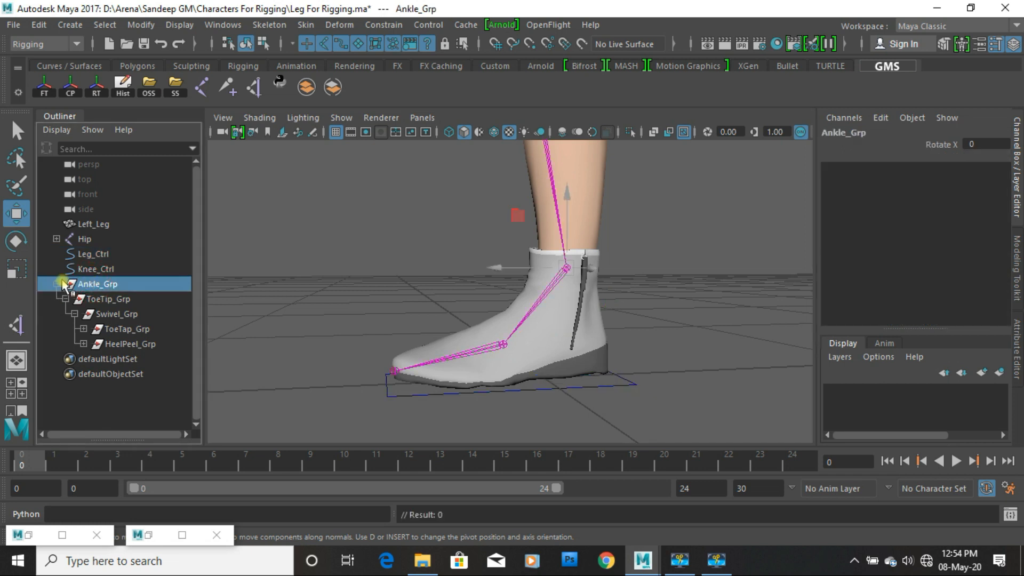
click(57, 284)
click(79, 357)
click(93, 287)
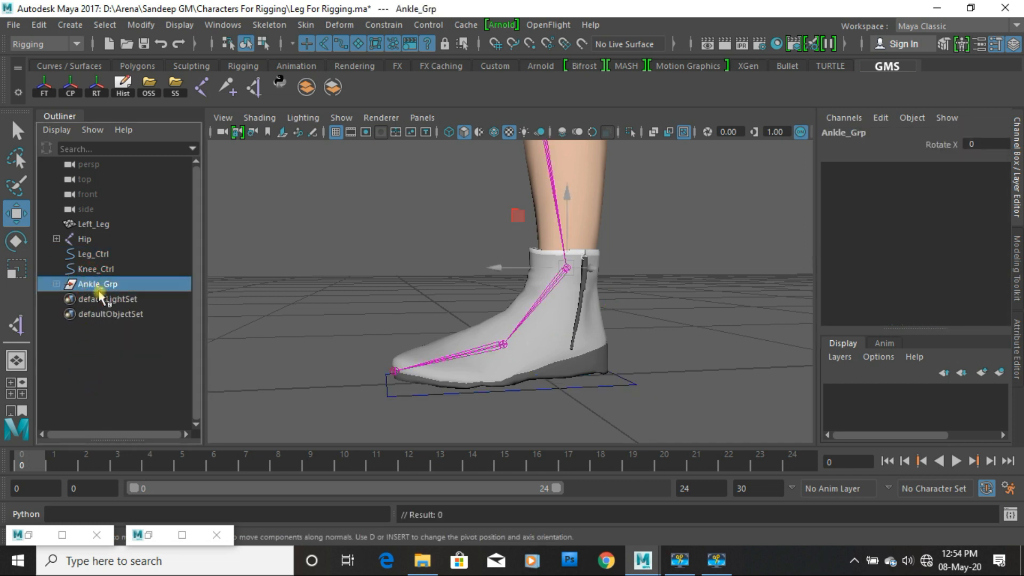
shift+click(623, 389)
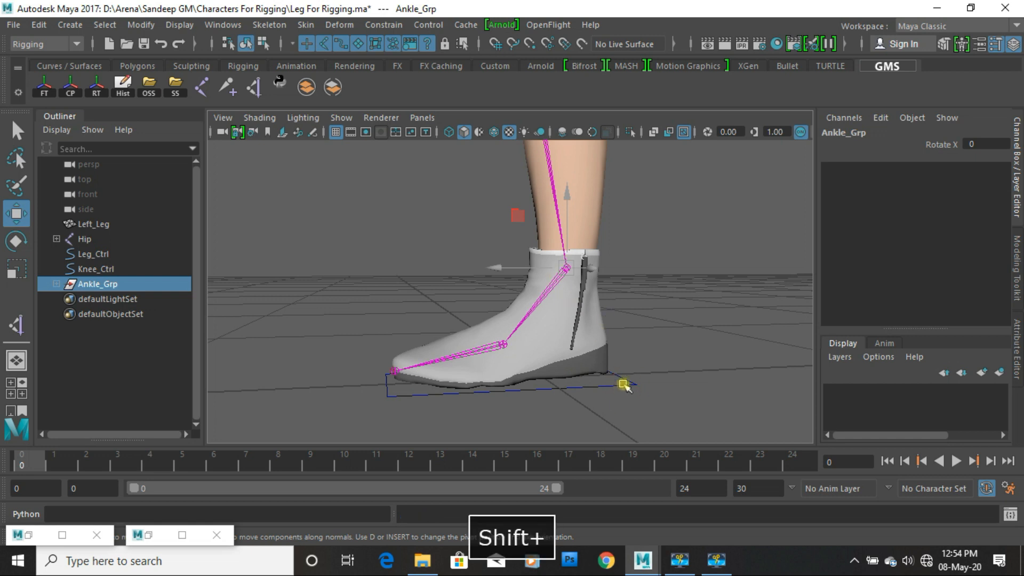
key(p)
Step: Test the foot rig by moving Leg_Ctrl upward, and undo the move
click(607, 389)
middle_drag(606, 391, 606, 368)
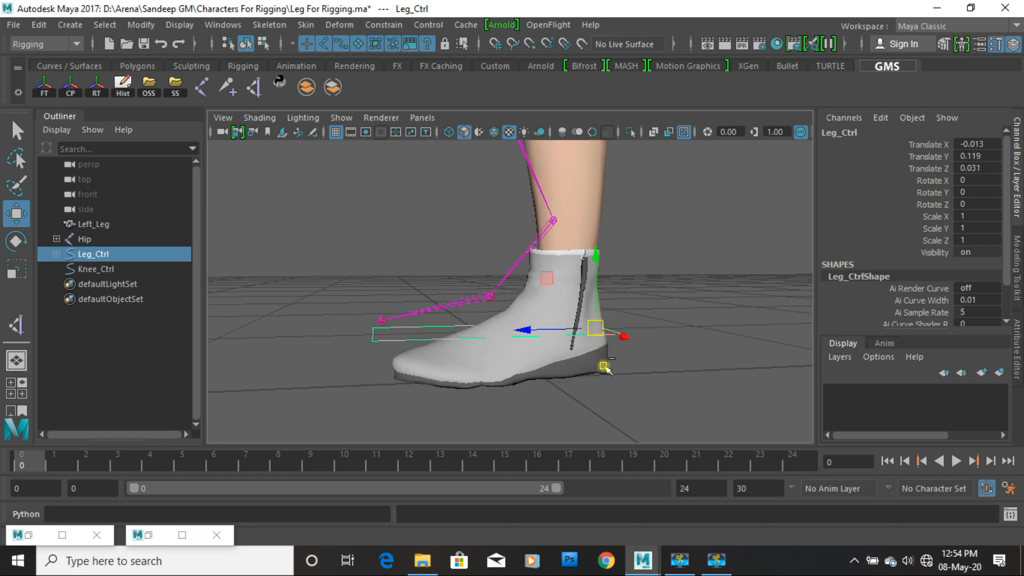
key(ctrl+z)
Step: Select Knee_Ctrl and display the leg in wireframe, closing in on the ankle
scroll(361, 286, down, 6)
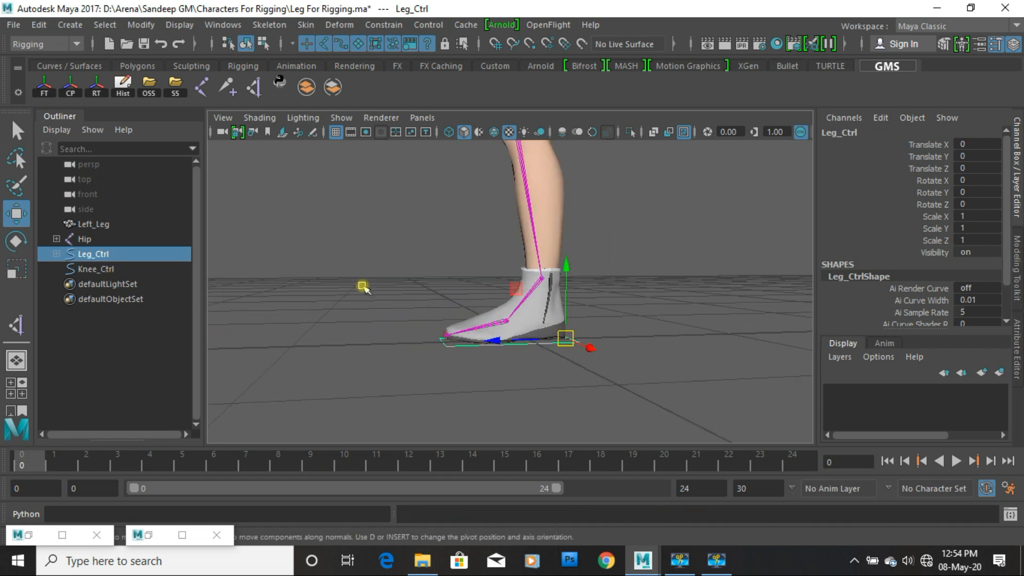
alt+middle_drag(506, 262, 510, 347)
alt+drag(447, 322, 497, 344)
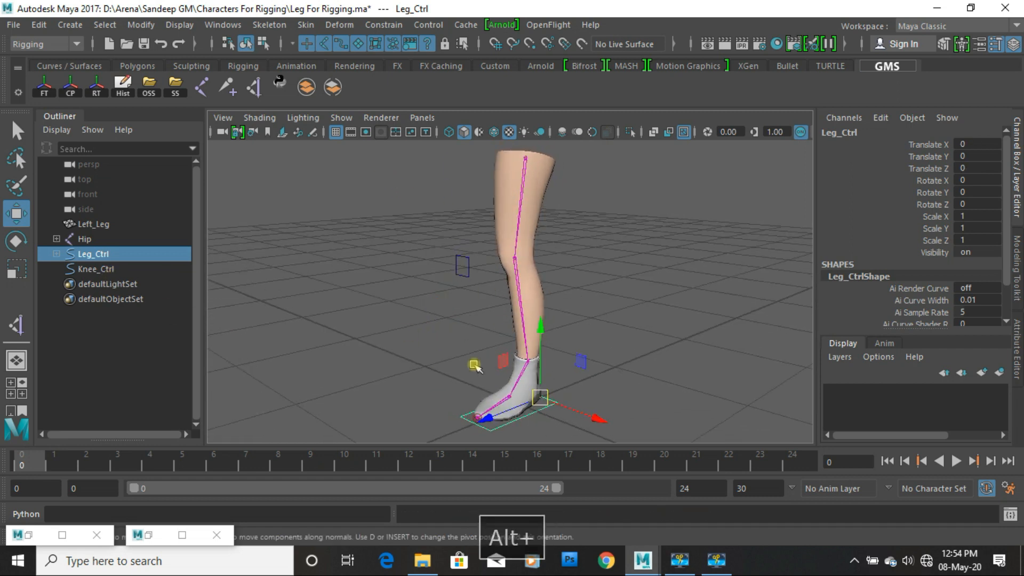
alt+middle_drag(473, 366, 464, 332)
alt+right_drag(464, 332, 498, 355)
click(336, 117)
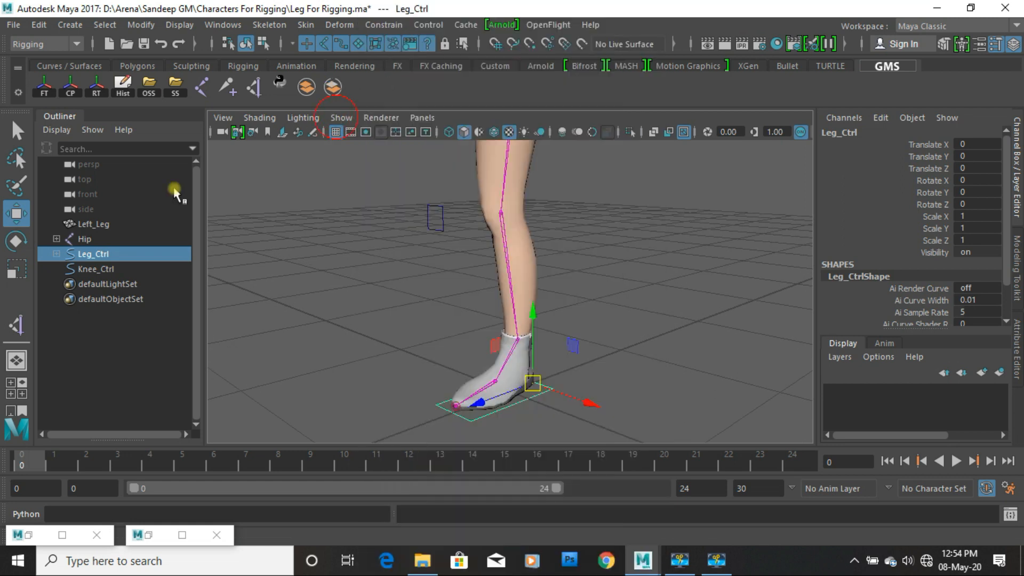
drag(366, 211, 447, 260)
alt+right_drag(468, 309, 597, 419)
alt+middle_drag(598, 418, 583, 332)
alt+right_drag(583, 332, 556, 347)
alt+drag(562, 380, 601, 365)
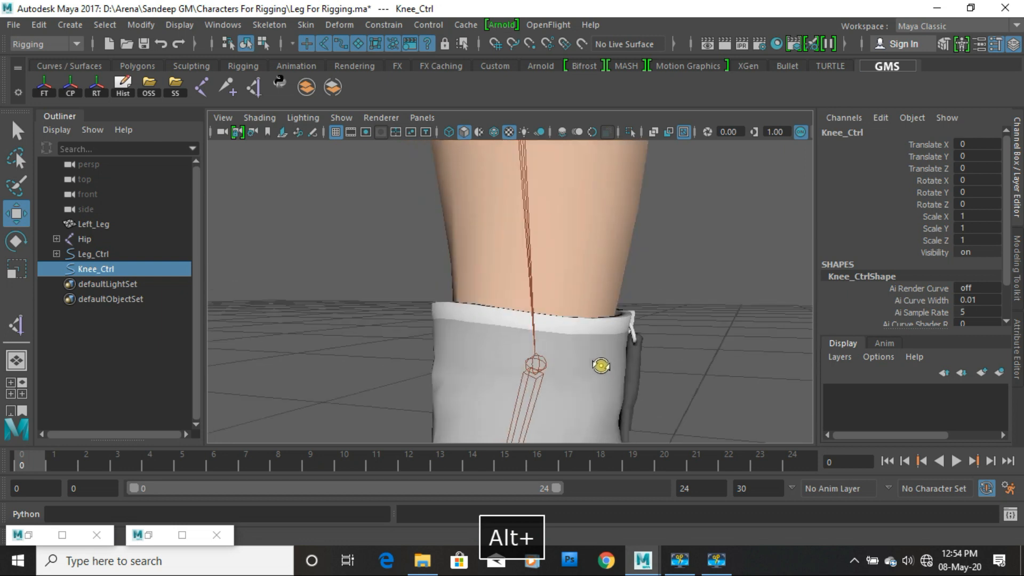
click(341, 121)
click(381, 39)
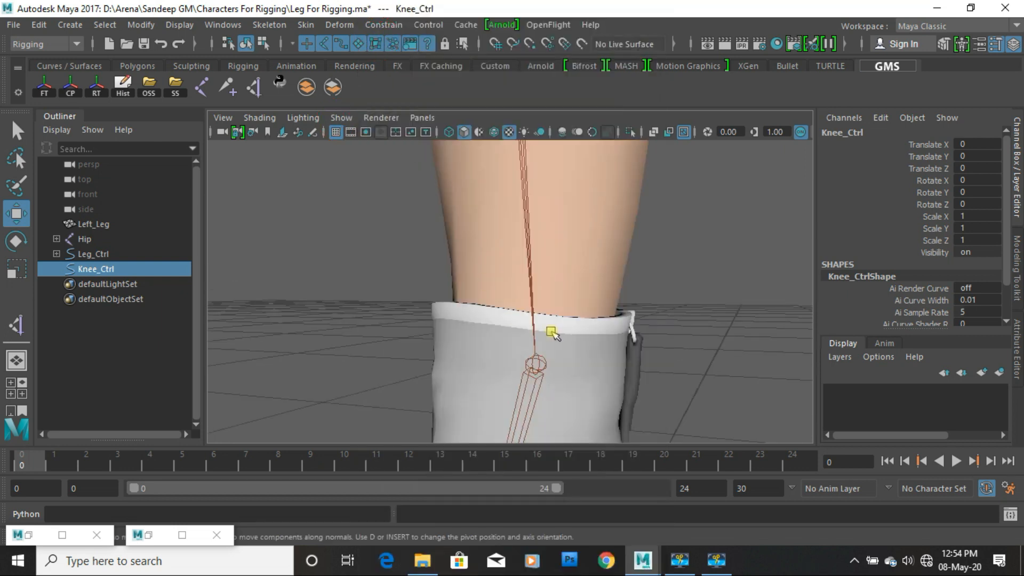
key(4)
alt+right_drag(566, 366, 578, 397)
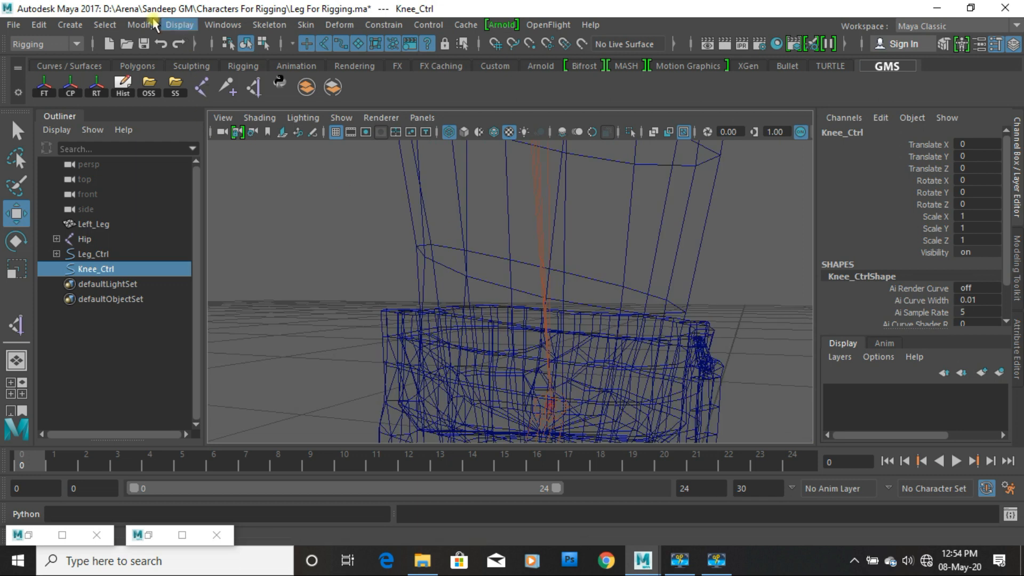
Step: Set the IK handle display size to 4.25
click(179, 25)
mouse_move(265, 246)
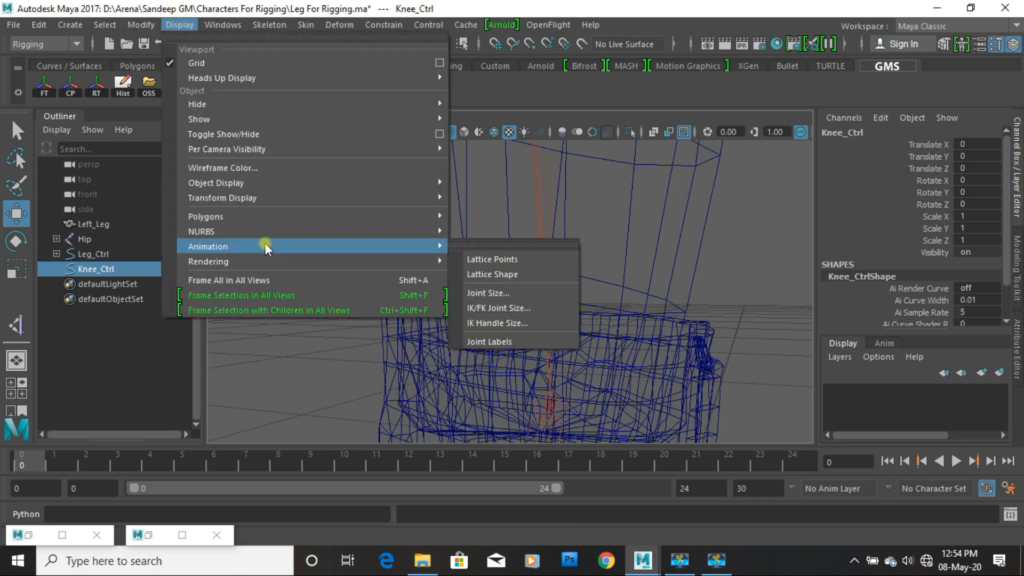
click(513, 322)
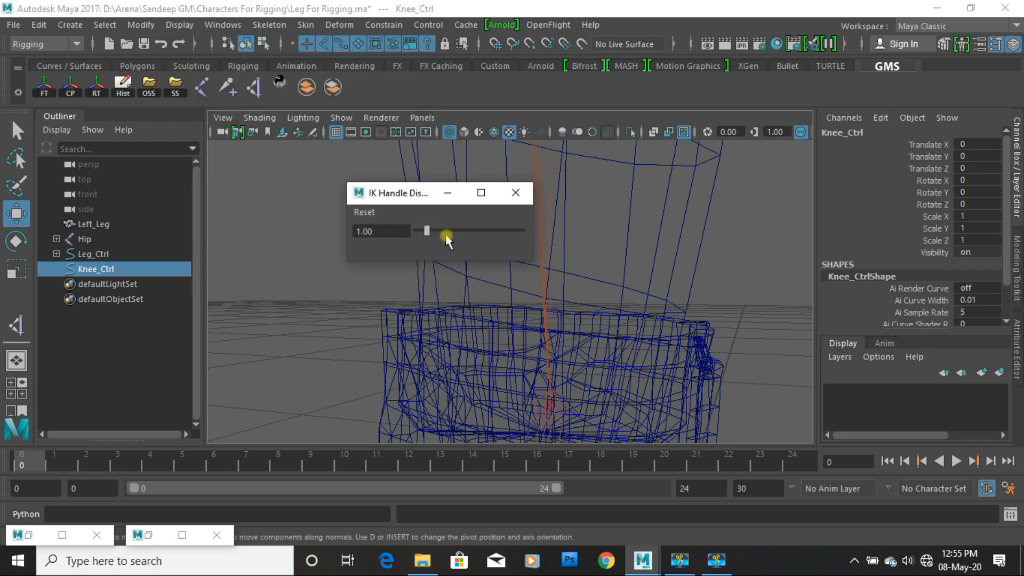
drag(432, 233, 466, 238)
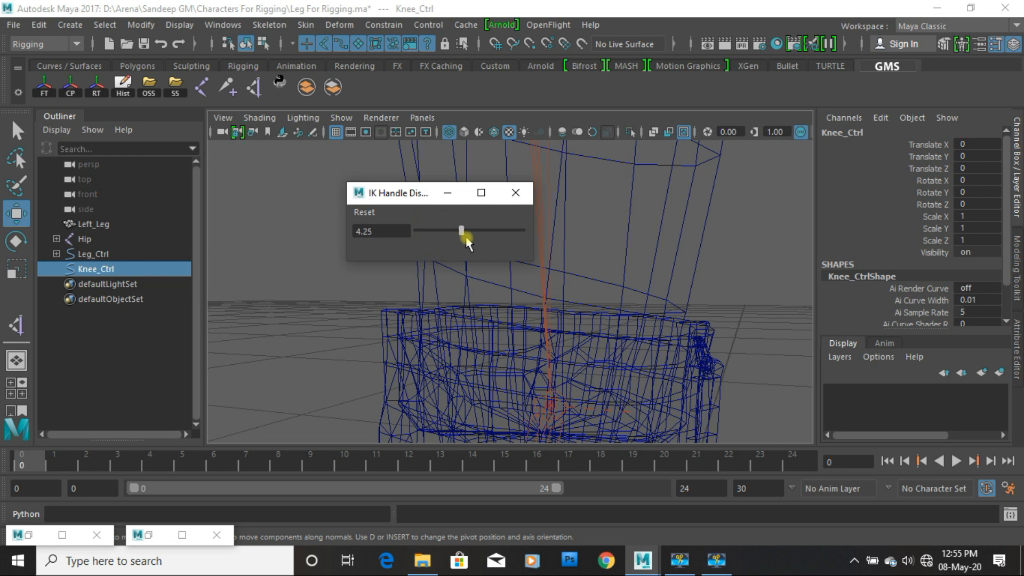
click(512, 198)
Step: Apply a pole vector constraint from Knee_Ctrl to Ankle_ikHandle
scroll(500, 307, down, 8)
click(389, 245)
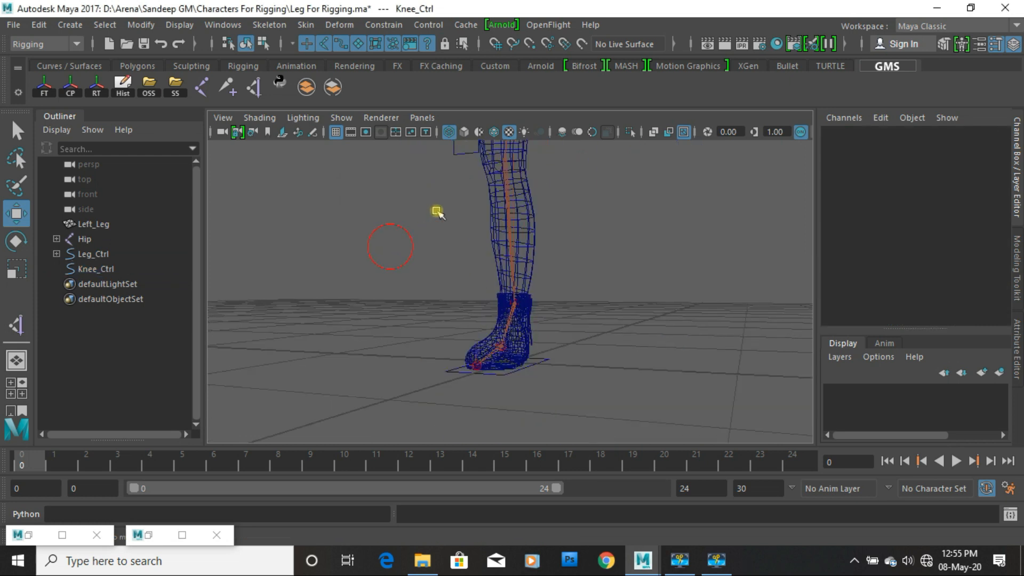
alt+middle_drag(444, 175, 433, 217)
click(440, 200)
scroll(512, 368, up, 5)
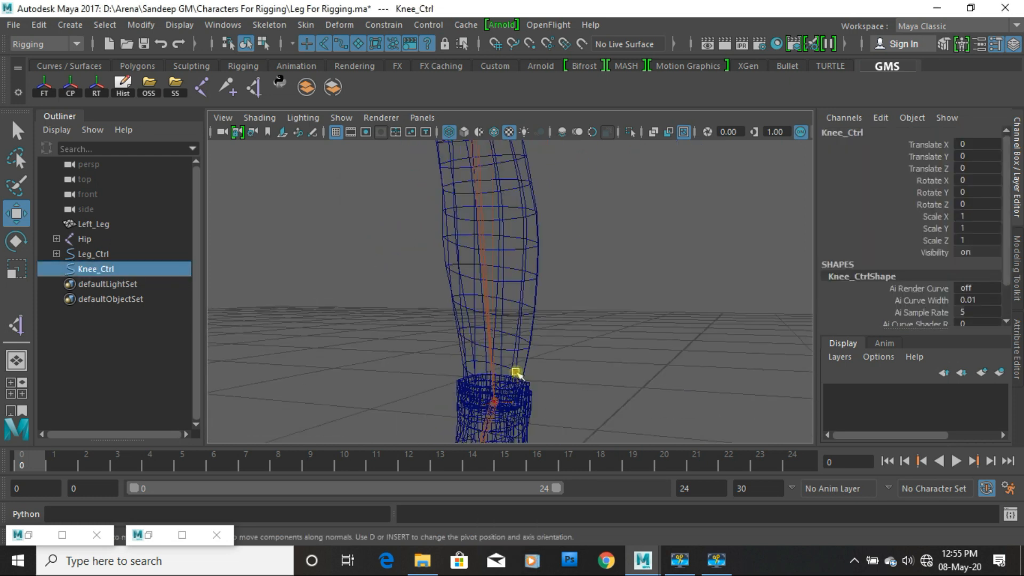
alt+middle_drag(555, 427, 574, 332)
scroll(574, 299, up, 5)
alt+middle_drag(574, 288, 583, 389)
alt+right_drag(583, 389, 544, 313)
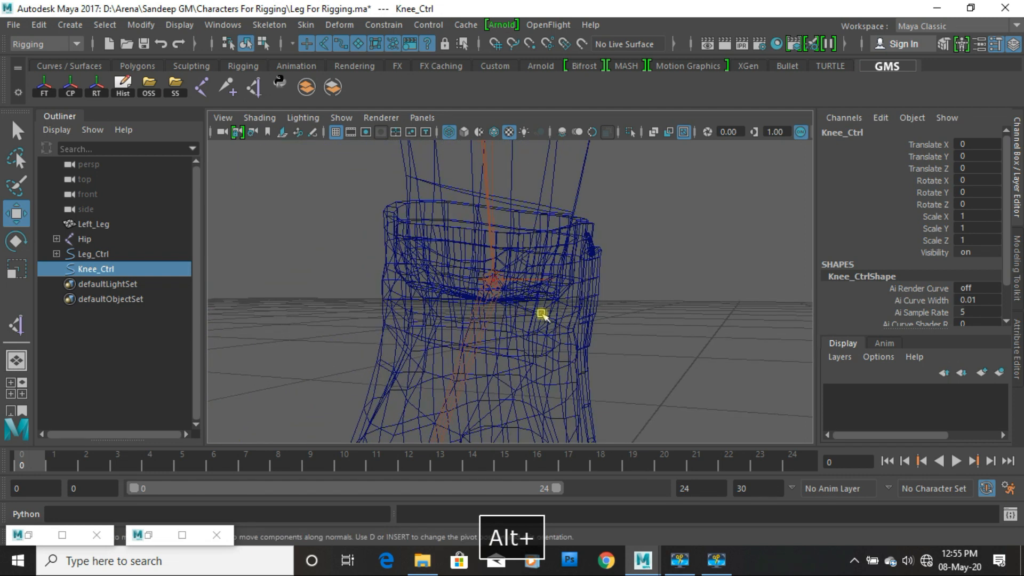
shift+click(528, 279)
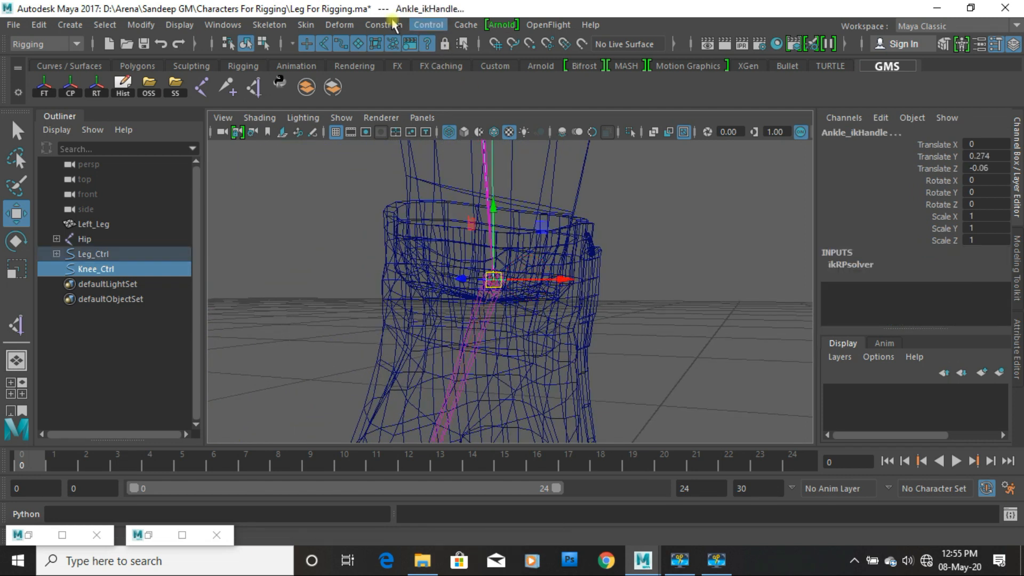
click(378, 25)
click(423, 139)
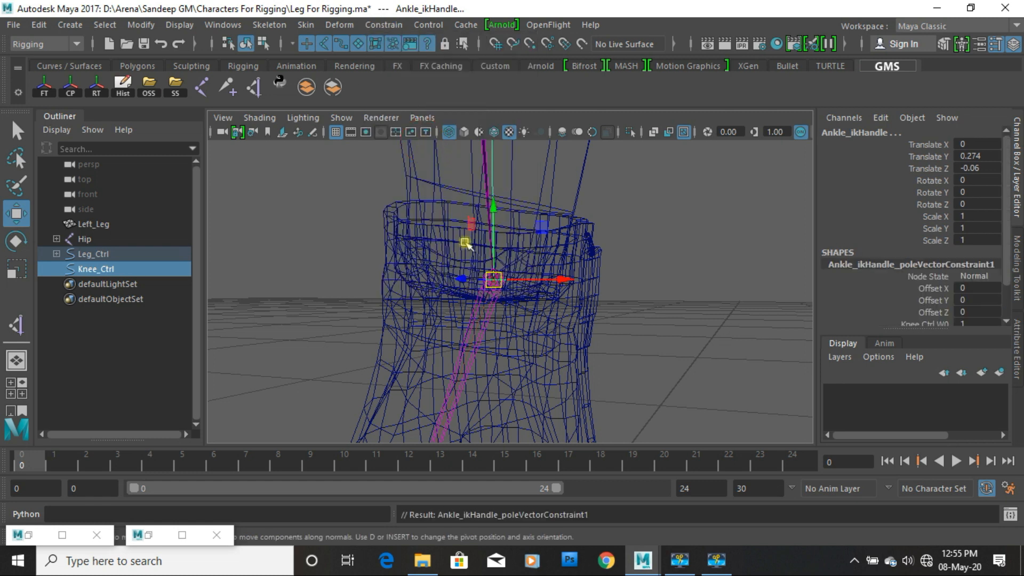
Step: Test the knee constraint by moving Knee_Ctrl sideways, and undo the move
scroll(528, 245, down, 5)
alt+drag(528, 245, 530, 338)
click(461, 338)
key(ctrl+z)
scroll(531, 347, up, 6)
alt+middle_drag(499, 382, 512, 332)
alt+right_drag(512, 332, 427, 346)
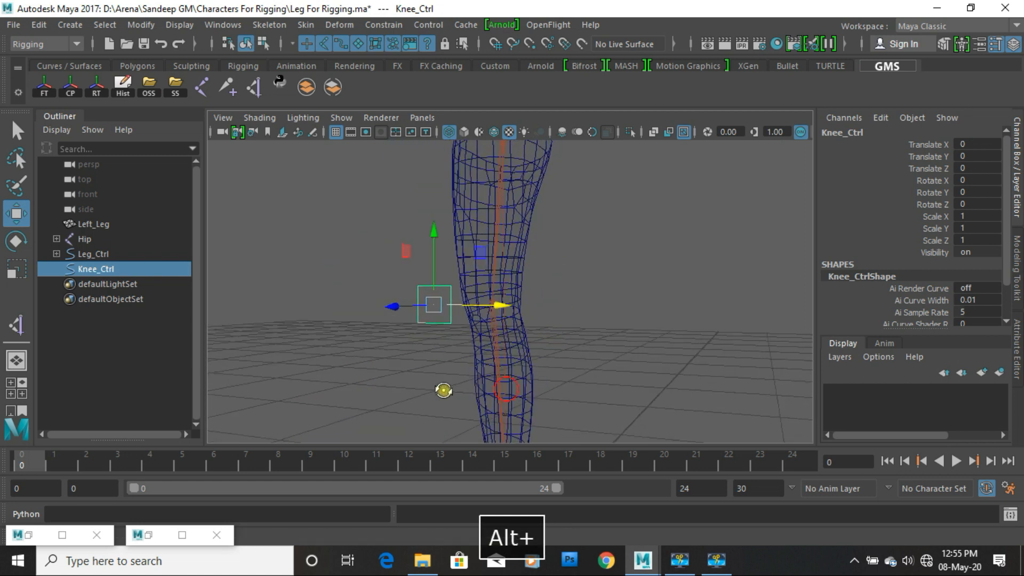
alt+drag(443, 389, 397, 388)
alt+middle_drag(535, 357, 562, 301)
alt+right_drag(617, 322, 498, 333)
Step: Group Knee_Ctrl on its own and name the group Knee_Ctrl_Grp
click(388, 336)
drag(360, 236, 397, 282)
double_click(107, 269)
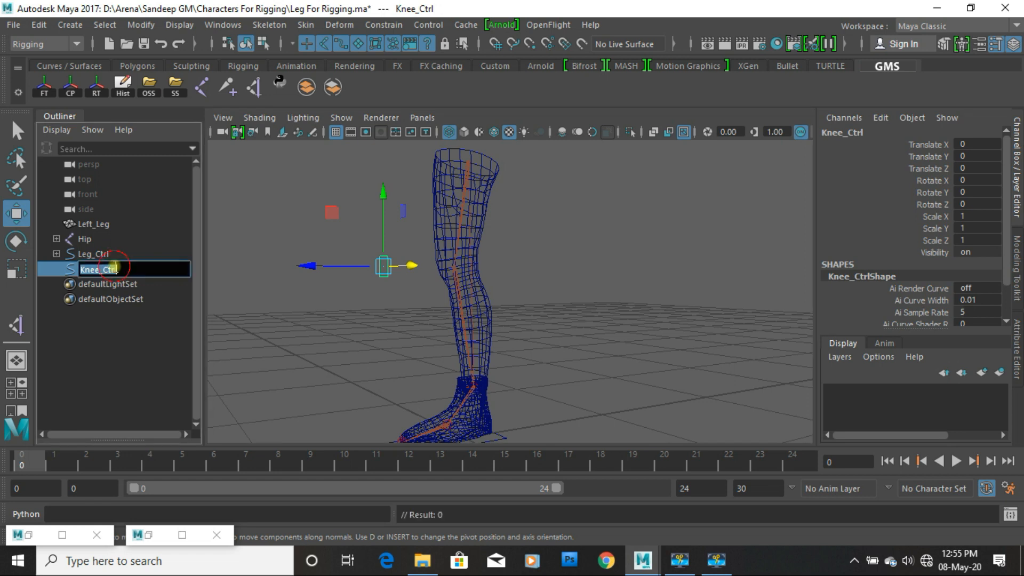
key(ctrl+c)
key(Return)
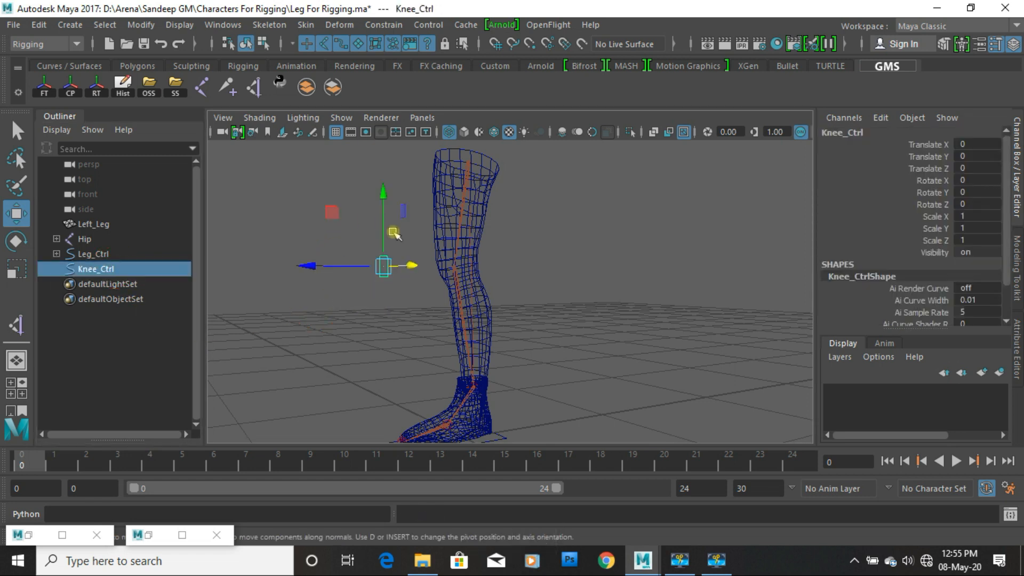
key(ctrl+g)
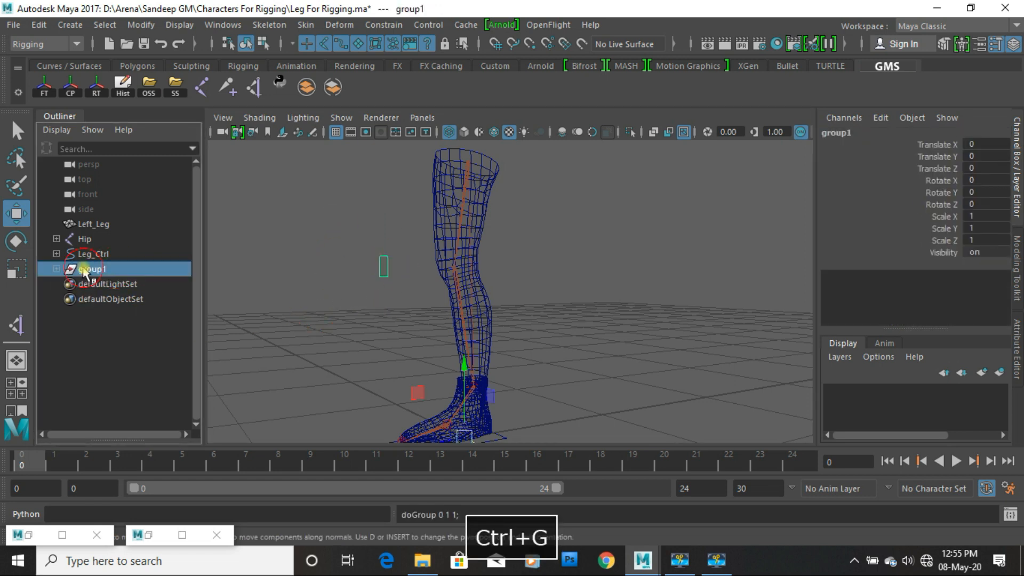
double_click(86, 270)
key(ctrl+v)
text(_)
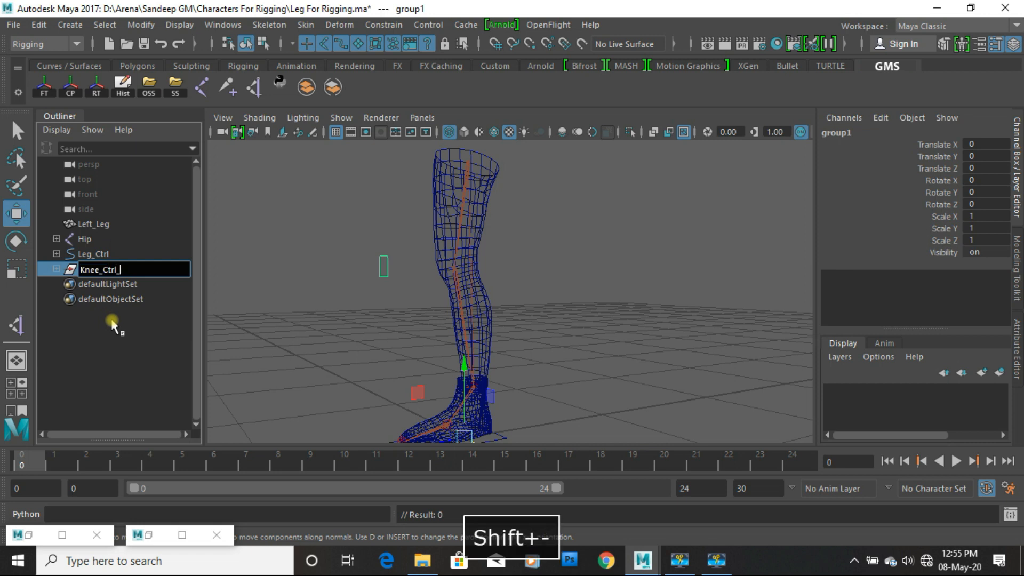
text(Grp)
key(Return)
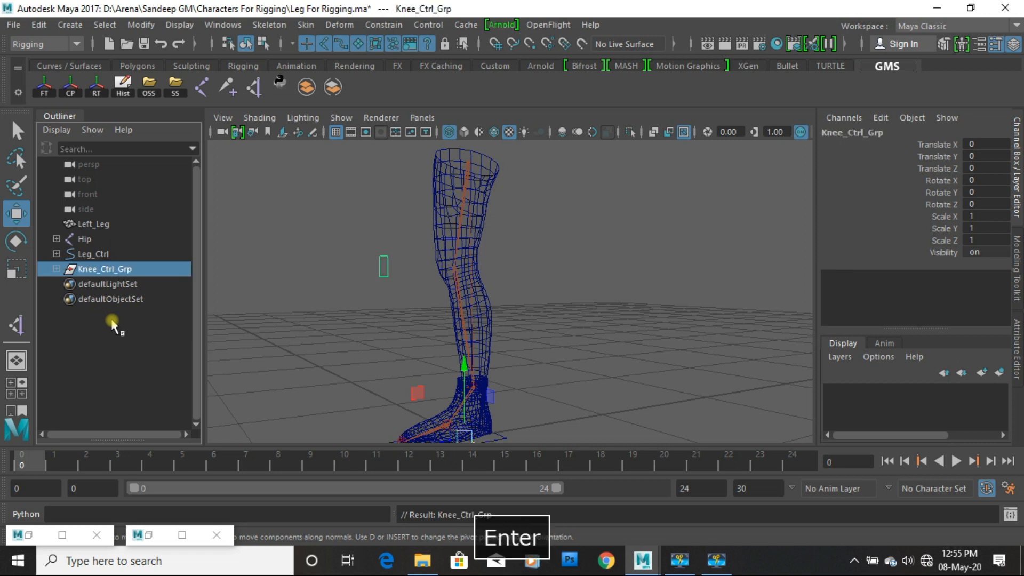
Step: Apply an aim constraint to Knee_Ctrl_Grp with Leg_Ctrl as the target
click(629, 297)
click(502, 425)
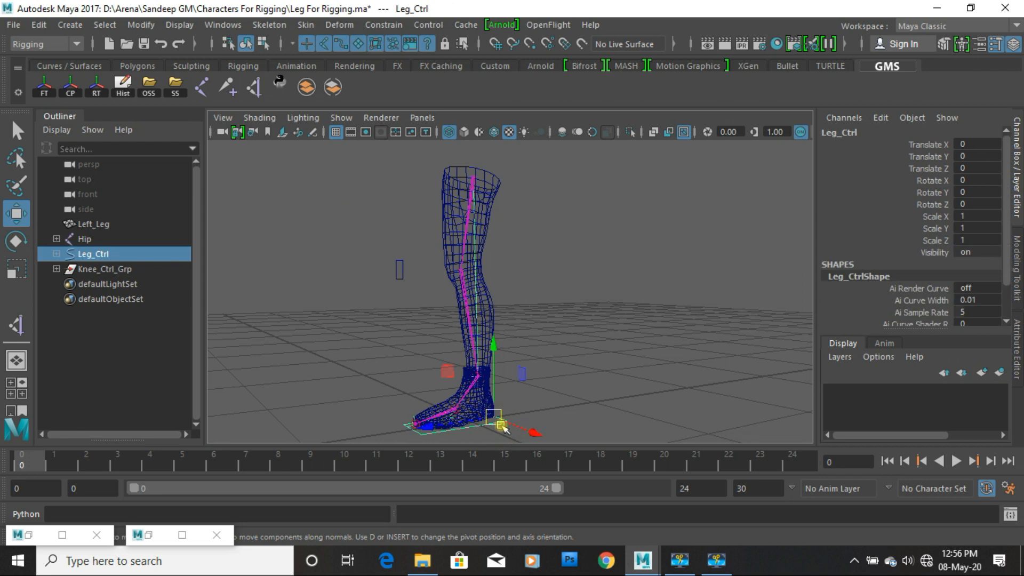
ctrl+click(85, 284)
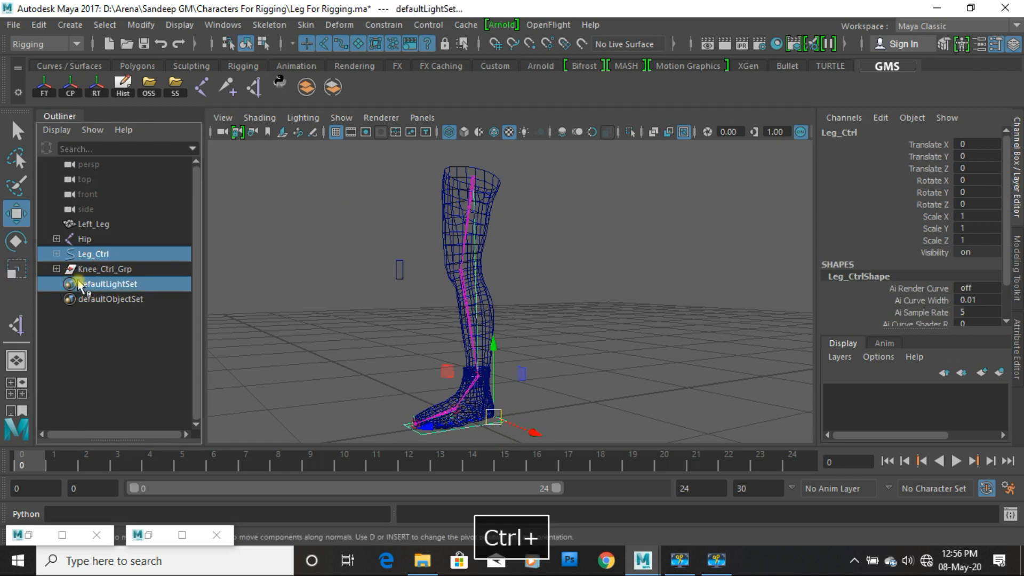
ctrl+click(80, 269)
ctrl+click(88, 284)
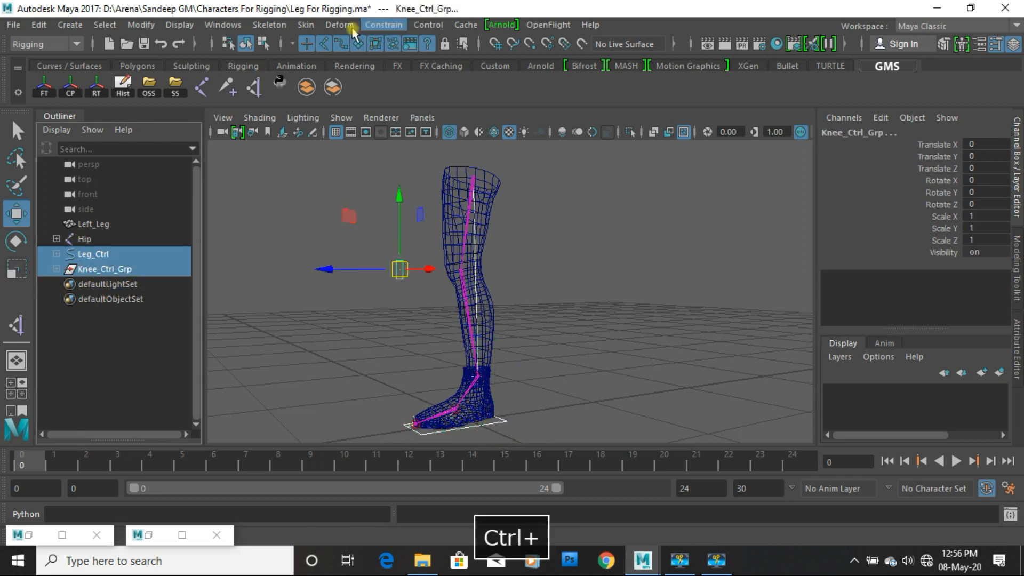
click(372, 26)
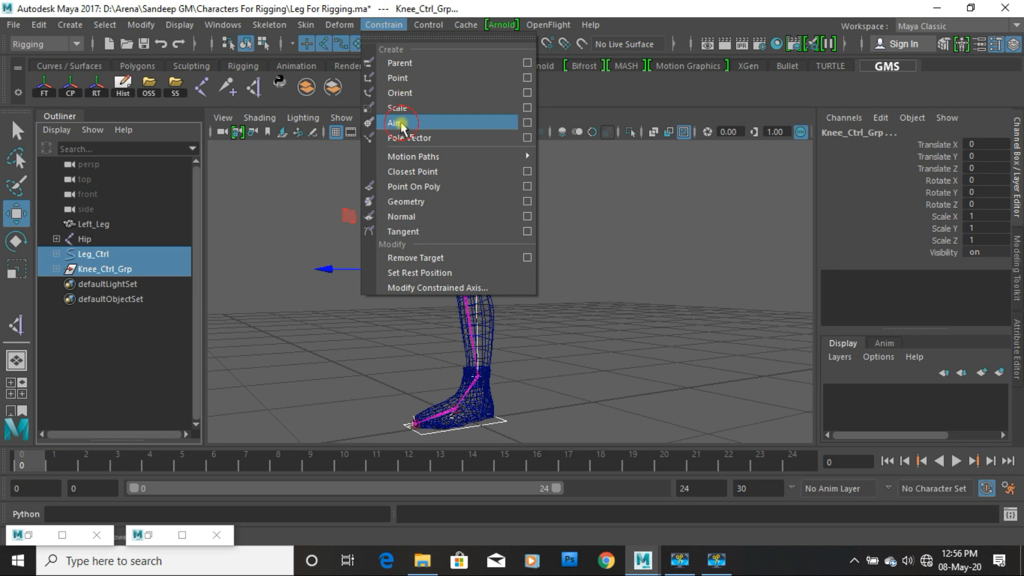
click(401, 123)
Step: Test the aim constraint by moving Leg_Ctrl, undo the move, and clear the selection
click(502, 422)
drag(503, 421, 468, 393)
key(ctrl+z)
click(655, 322)
Step: Select Leg_Ctrl at the foot and open the Add Attribute dialog for it
alt+middle_drag(449, 321, 464, 304)
alt+right_drag(476, 375, 510, 411)
alt+middle_drag(510, 411, 541, 347)
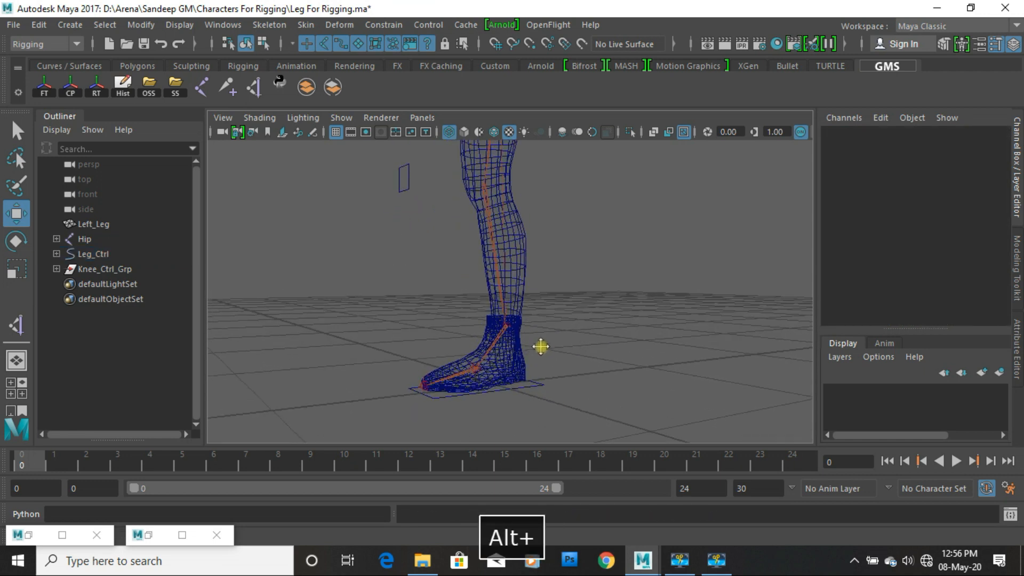
click(541, 385)
click(881, 117)
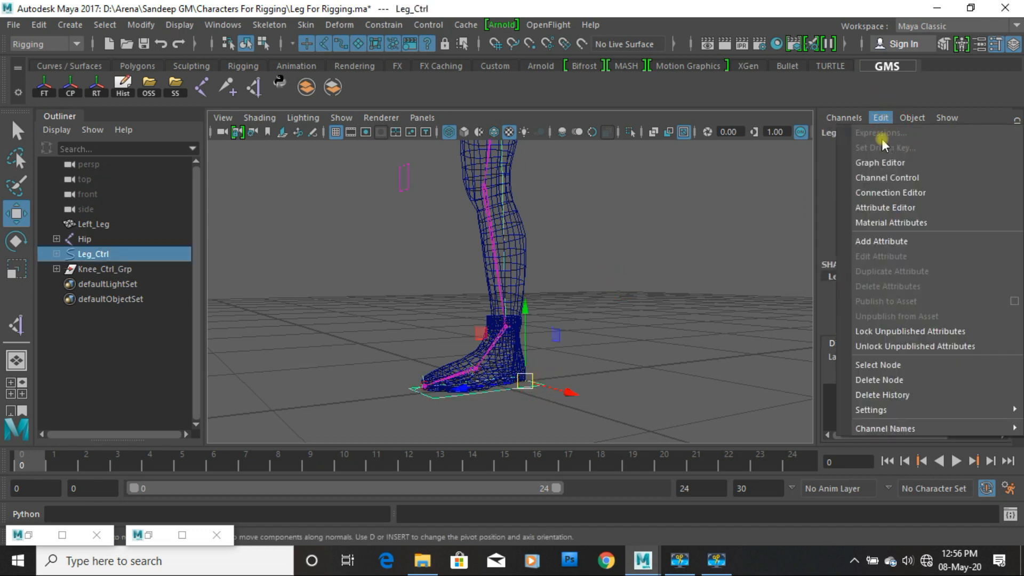
click(880, 240)
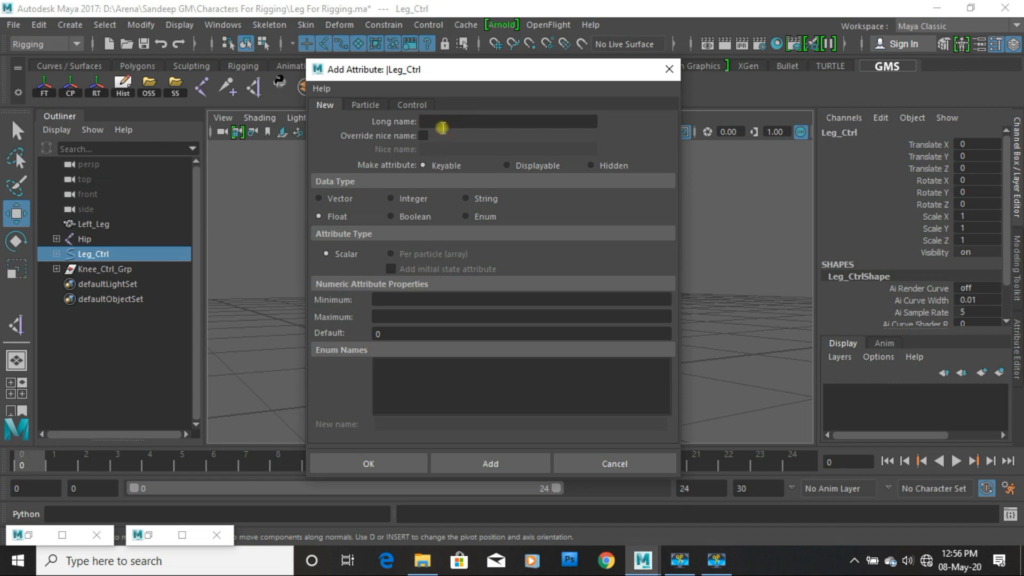
Step: Expand the Leg_Ctrl hierarchy through Ankle_Grp, ToeTip_Grp and Swivel_Grp to show the names of all reverse-foot groups
click(57, 269)
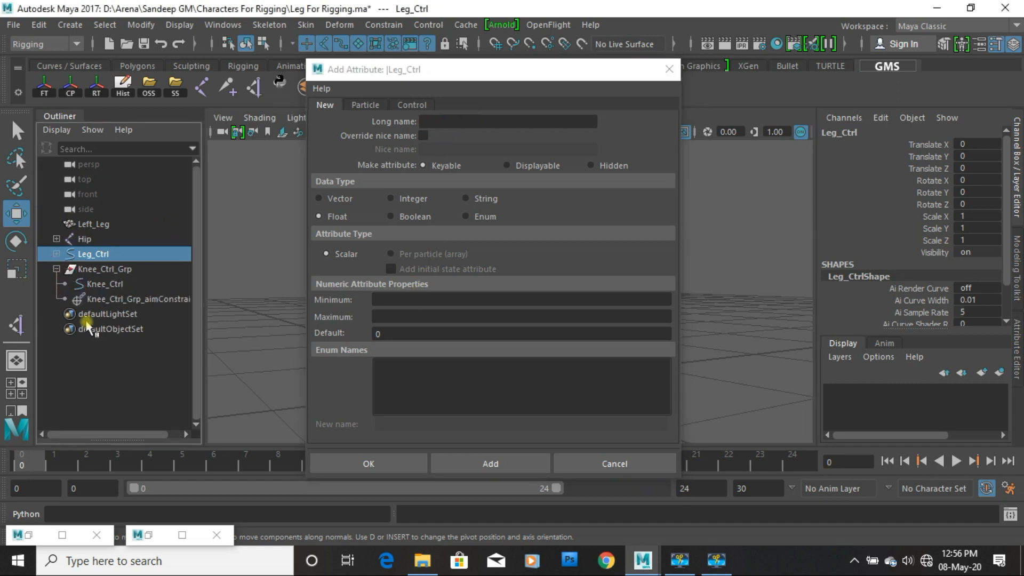
click(56, 269)
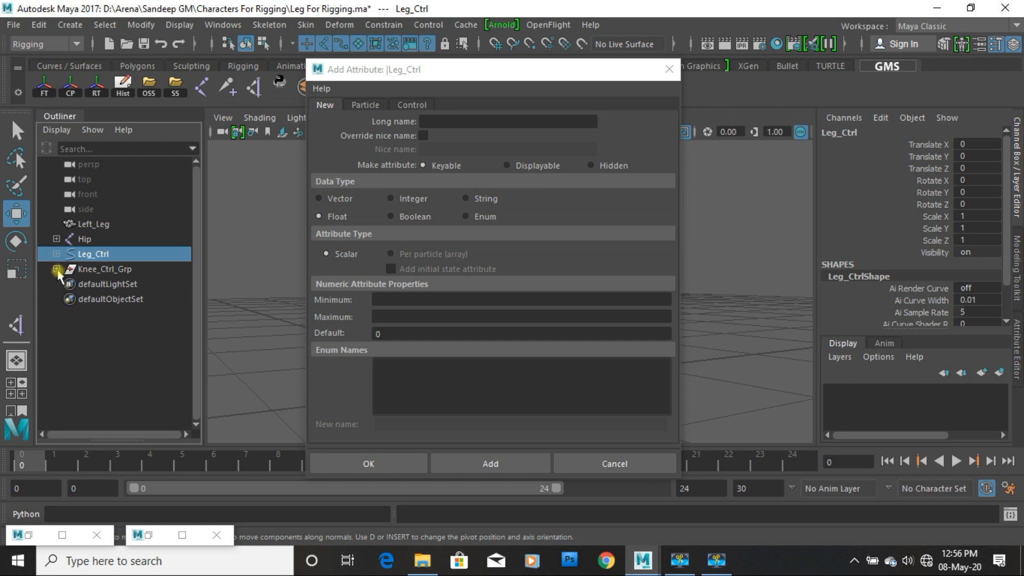
click(56, 254)
click(65, 269)
click(74, 284)
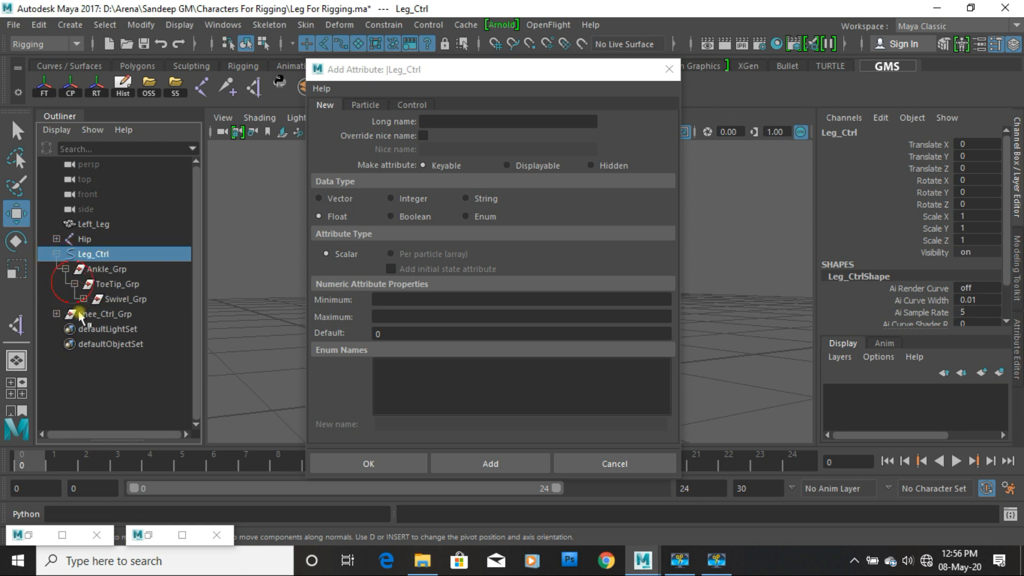
click(83, 300)
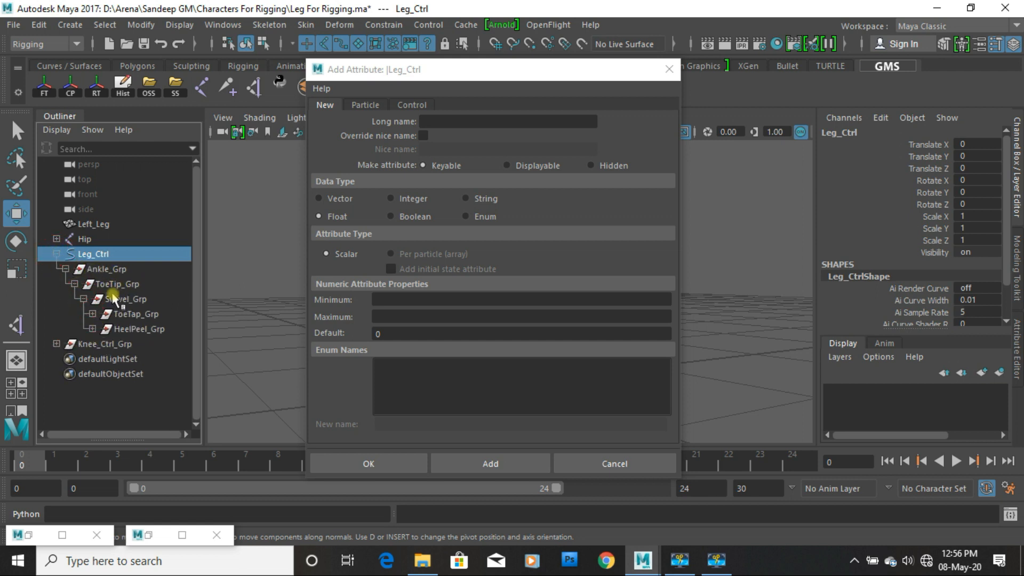
Step: Add two keyable float attributes named Ankle and ToeTip to Leg_Ctrl
click(479, 118)
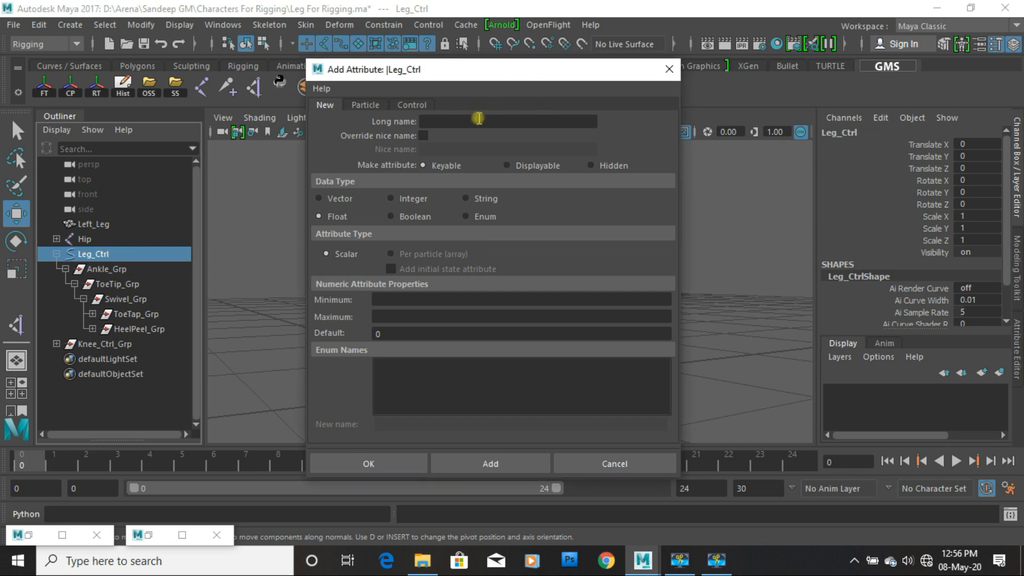
text(Ankle)
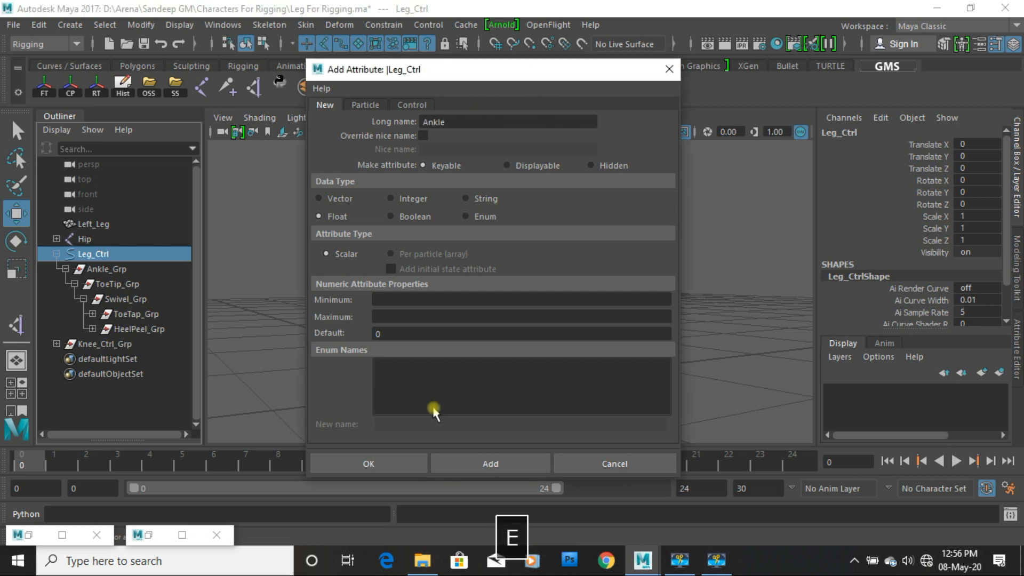
click(457, 462)
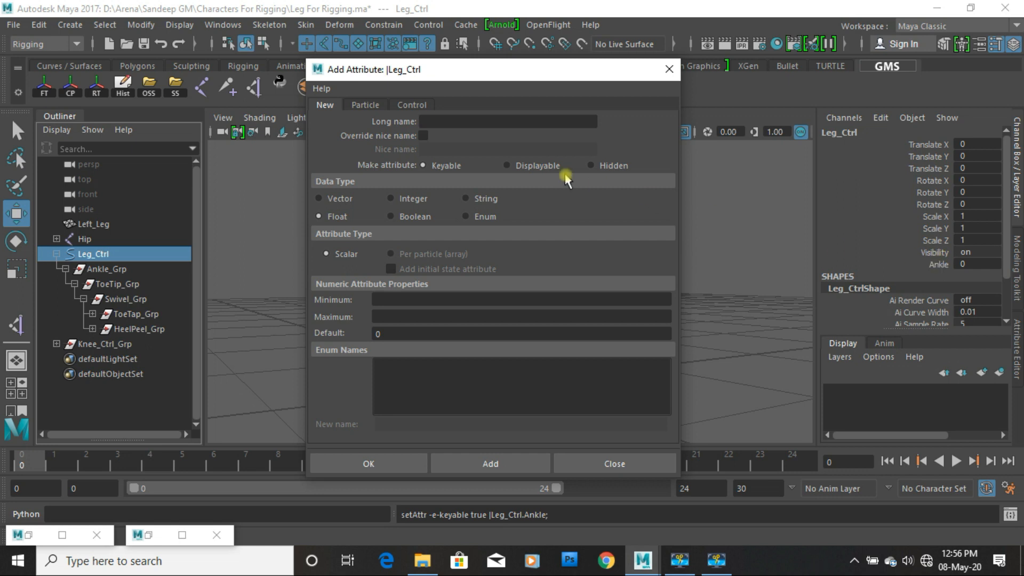
text(T)
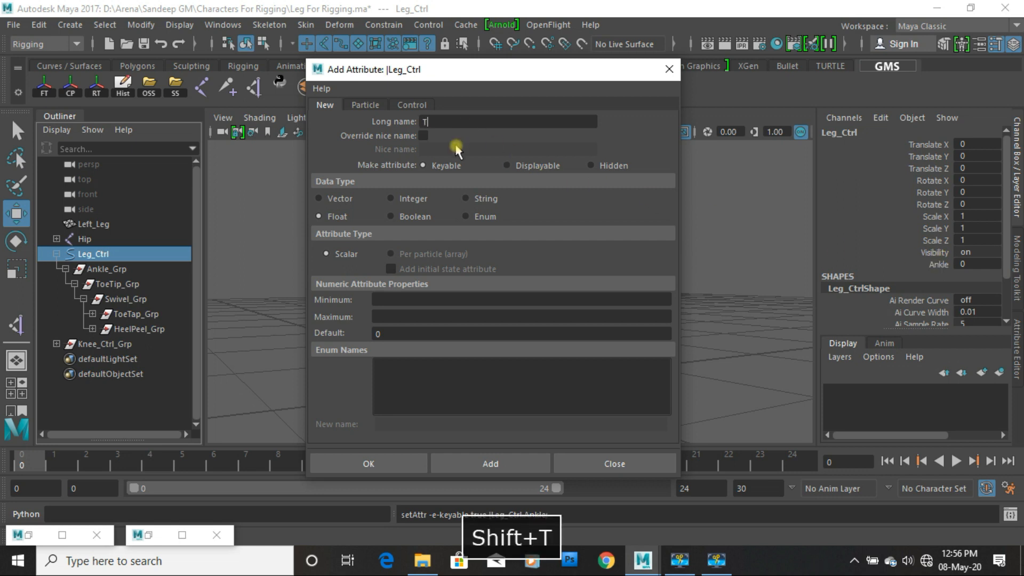
text(oeTi)
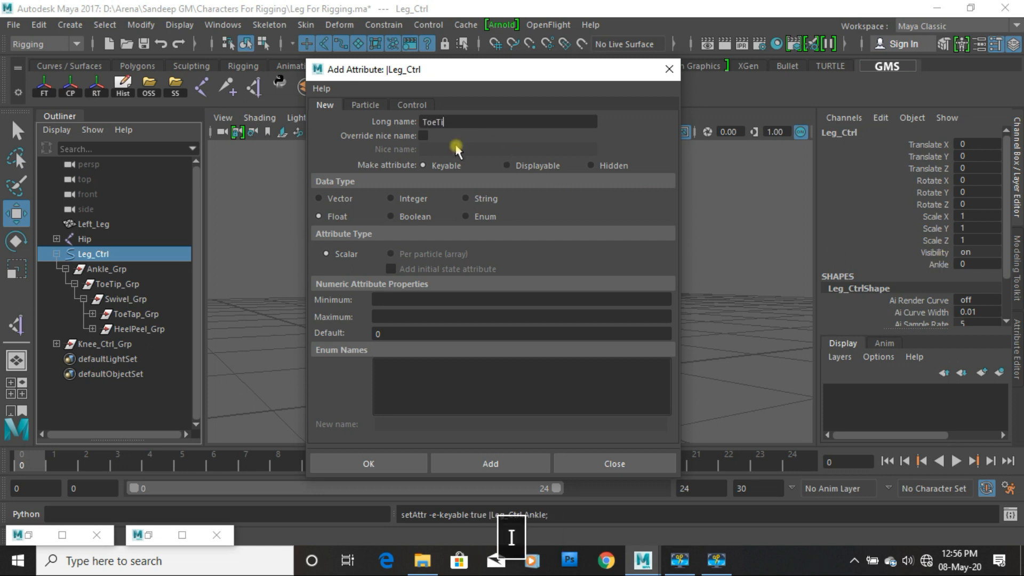
text(p)
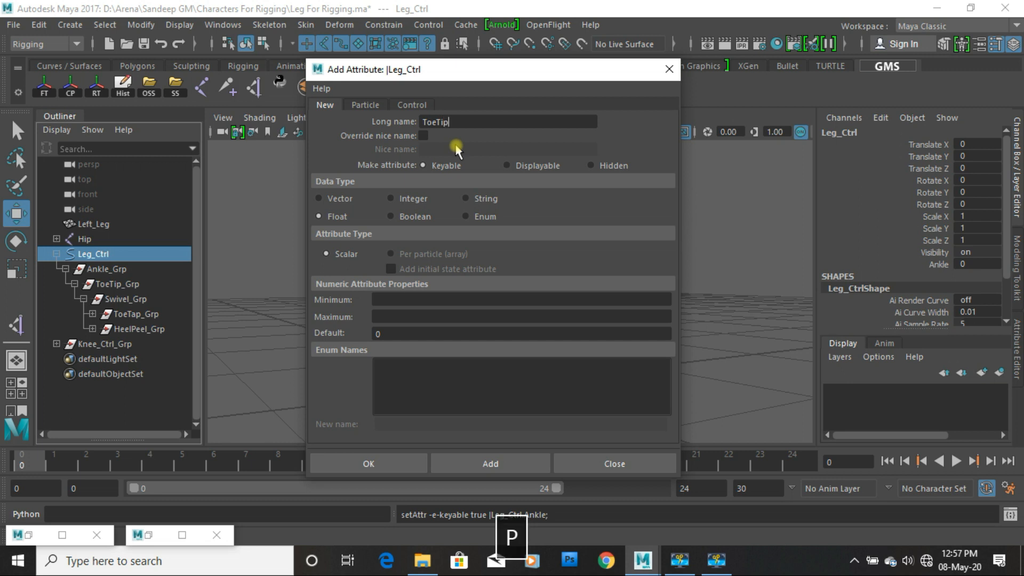
click(488, 462)
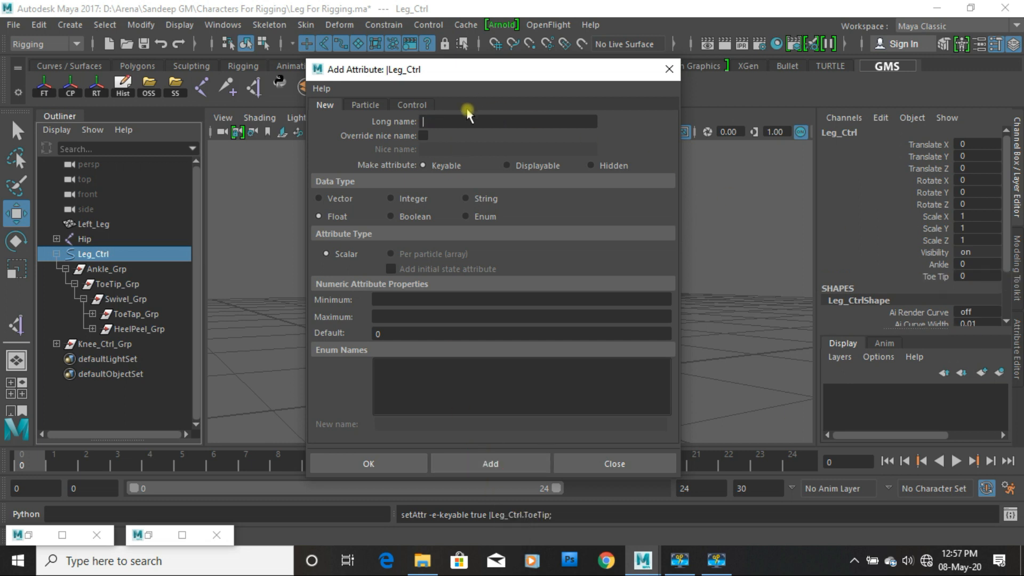
Step: Add two more keyable float attributes, Swivel and ToeTap, to Leg_Ctrl
text(Swivel)
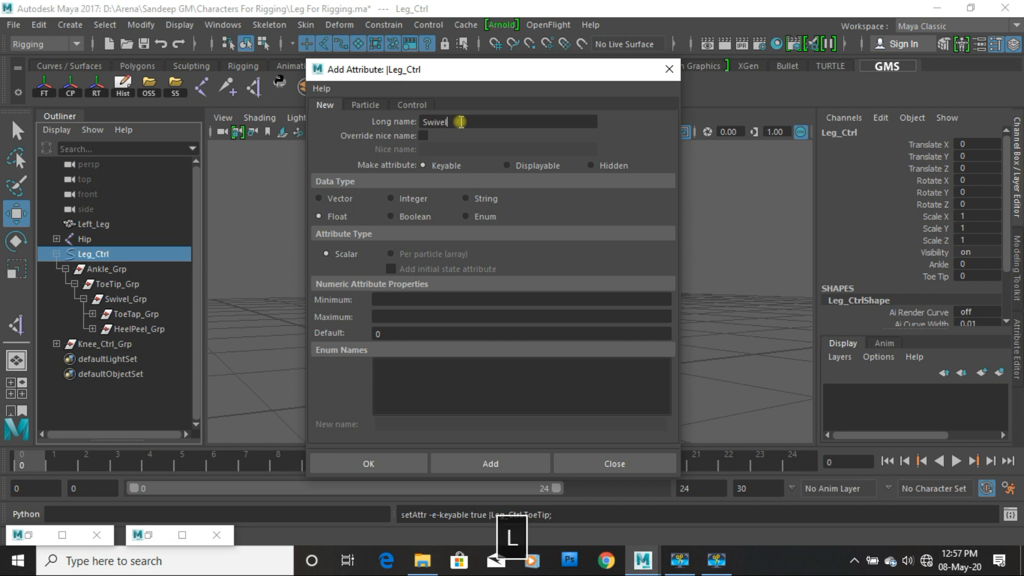
click(499, 464)
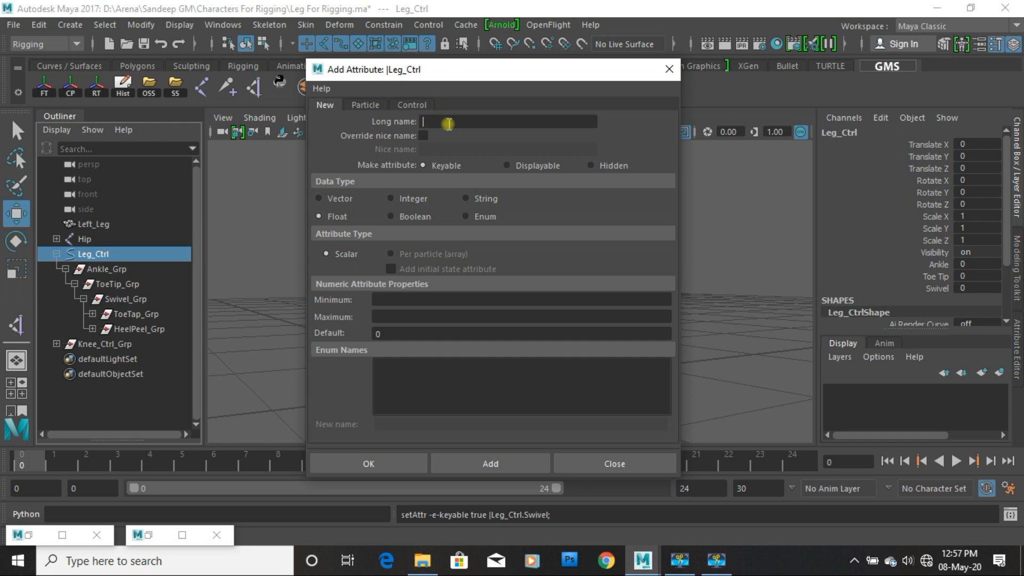
text(ToeTap)
click(521, 462)
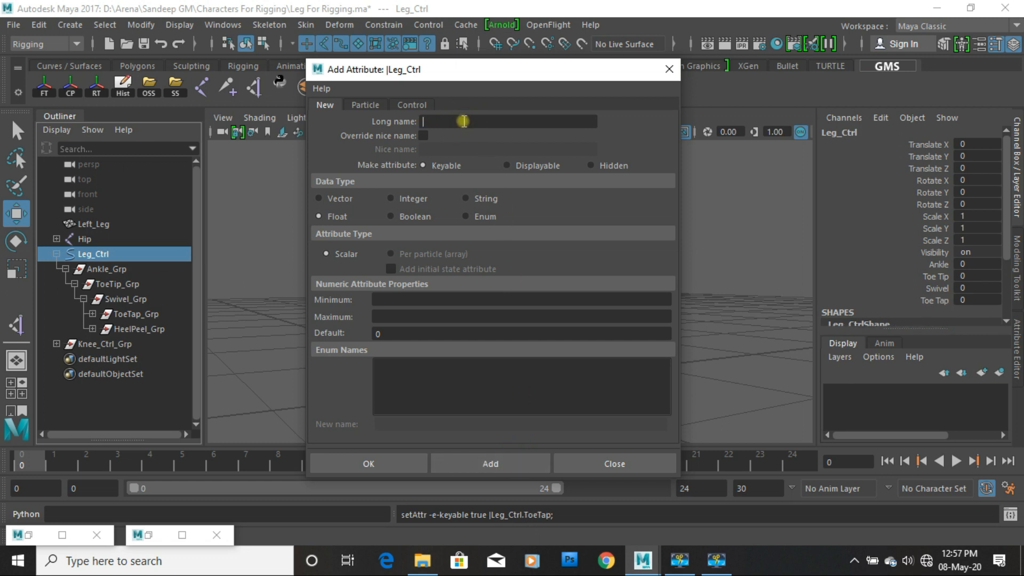
Step: Add a keyable float attribute named HeelPeel to Leg_Ctrl and close the Add Attribute dialog
text(Heel)
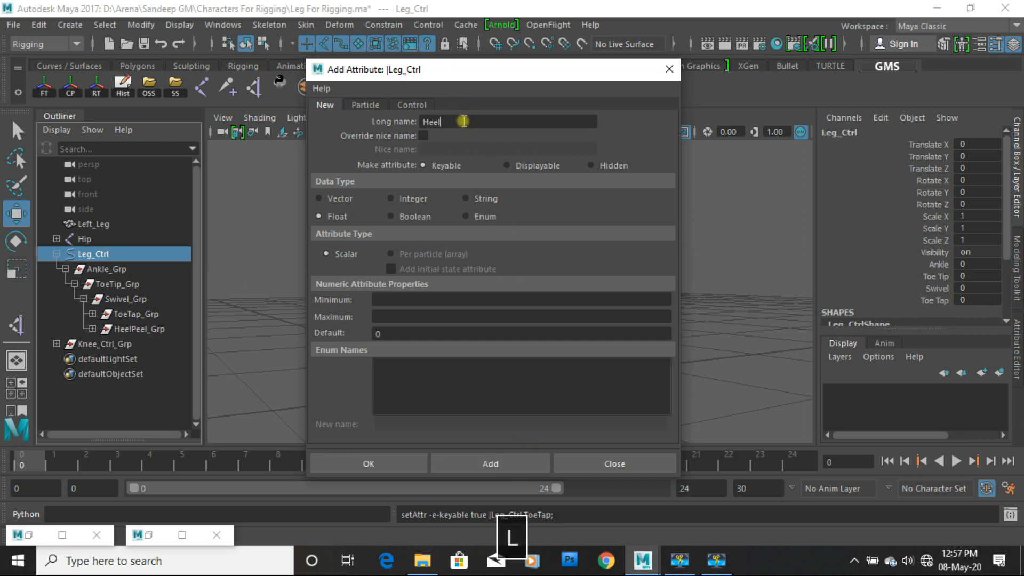
text(Peel)
click(488, 463)
click(669, 70)
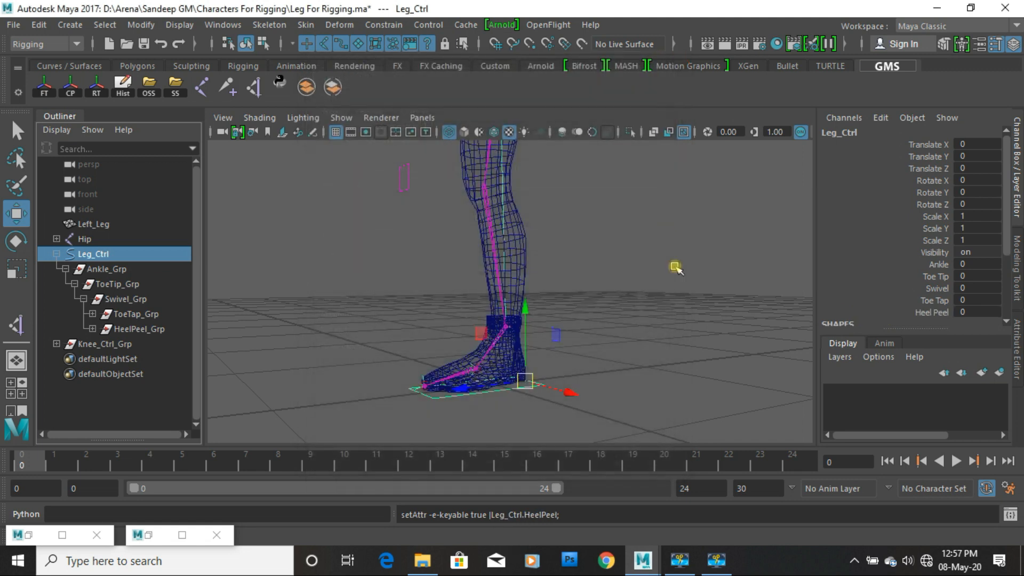
Step: Switch the viewport from wireframe to shaded, textured display with the whole leg in view
click(676, 267)
mouse_move(592, 274)
alt+mouse_down()
mouse_move(521, 311)
mouse_move(560, 379)
mouse_move(542, 346)
mouse_move(549, 357)
alt+mouse_up()
key(6)
Step: Open the Connection Editor with Leg_Ctrl as the source and move its window clear of the Channel Box
click(549, 414)
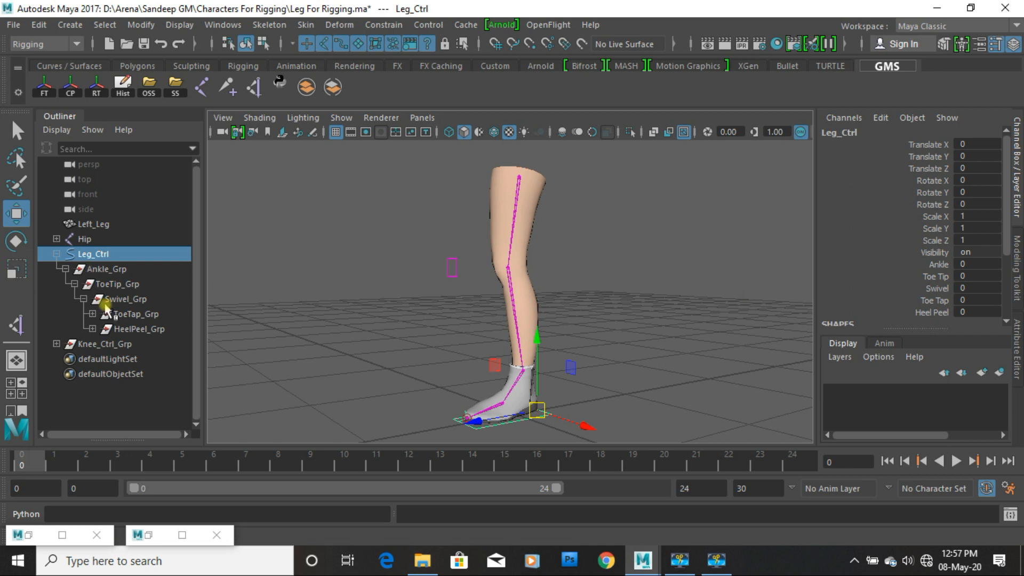
click(881, 118)
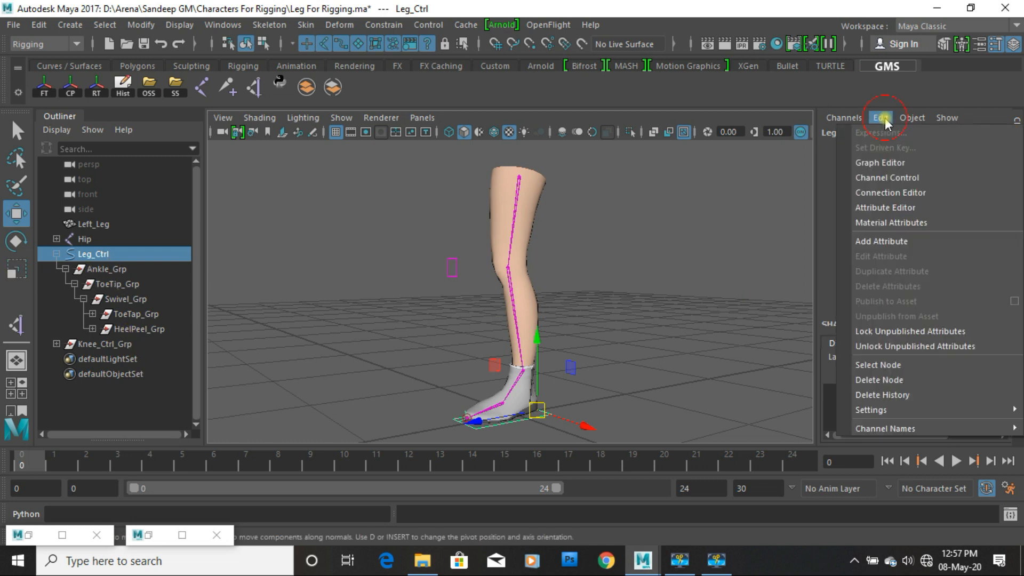
click(876, 194)
drag(604, 115, 320, 111)
Step: Load Ankle_Grp as the connection target and connect Leg_Ctrl's Ankle attribute to its rotateX
click(107, 270)
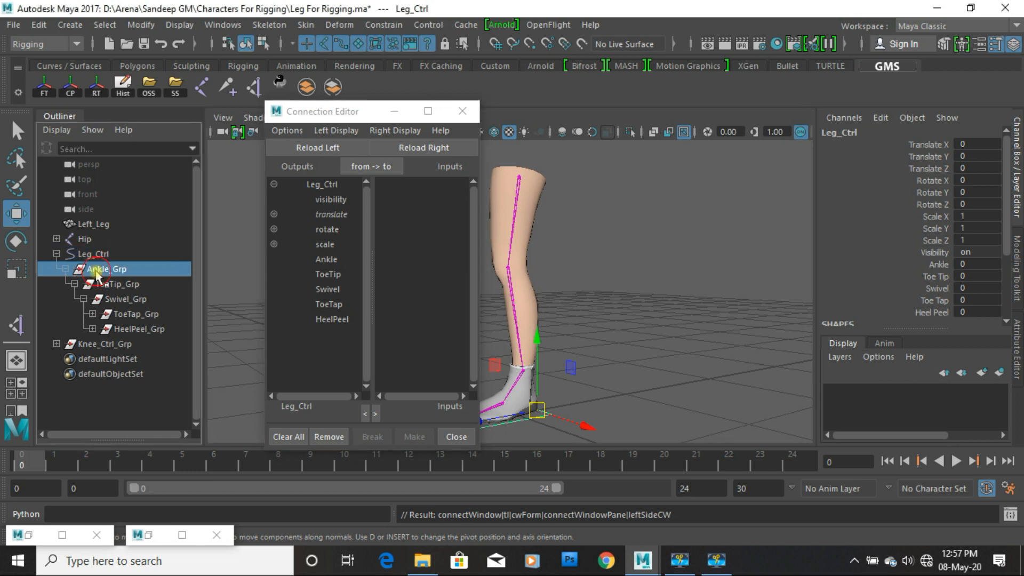
click(421, 148)
click(382, 201)
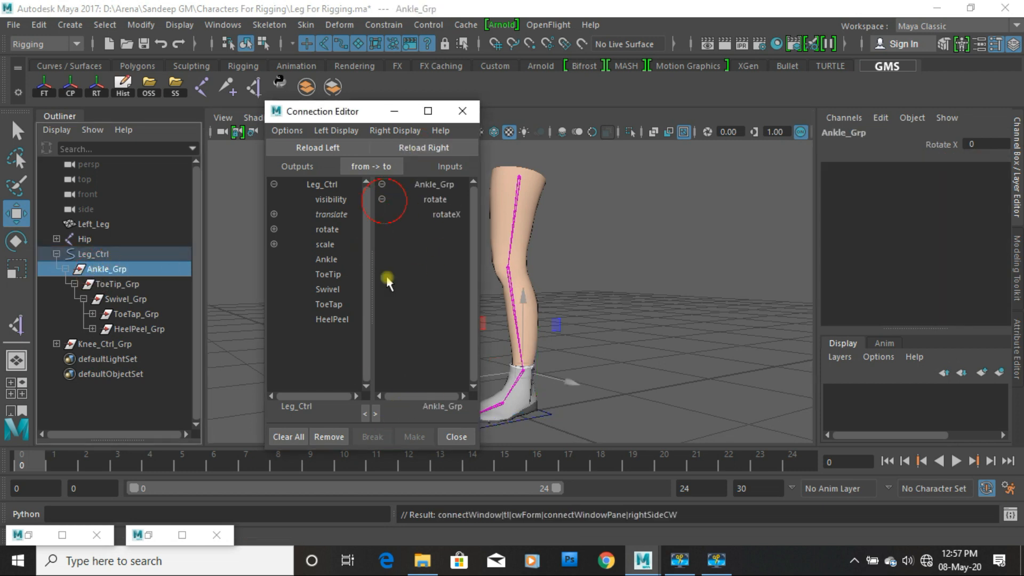
click(321, 260)
click(446, 215)
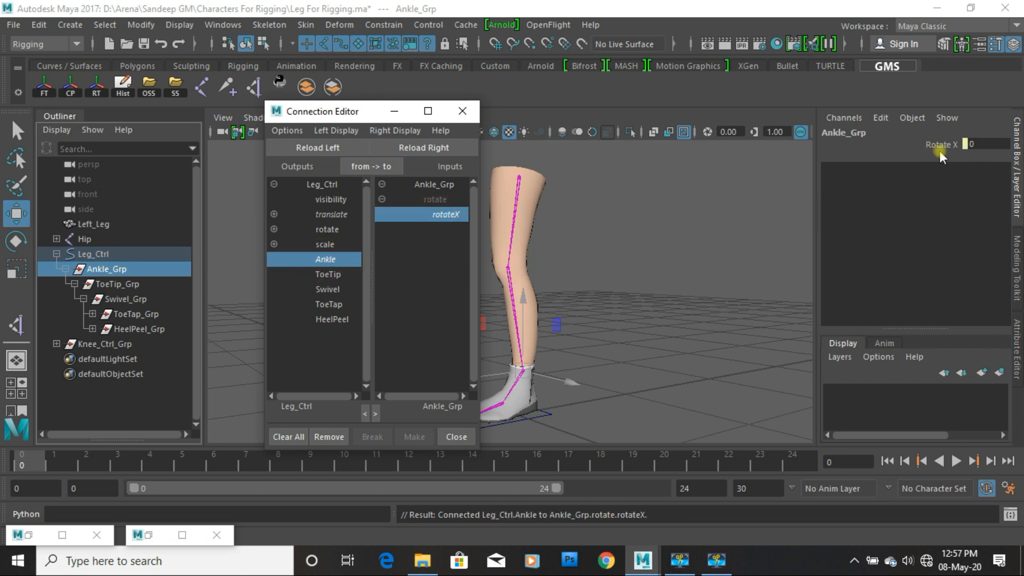
Step: Load ToeTip_Grp as the connection target and connect Leg_Ctrl's ToeTip attribute to its rotateX
click(333, 275)
click(118, 284)
click(424, 148)
click(382, 199)
click(446, 214)
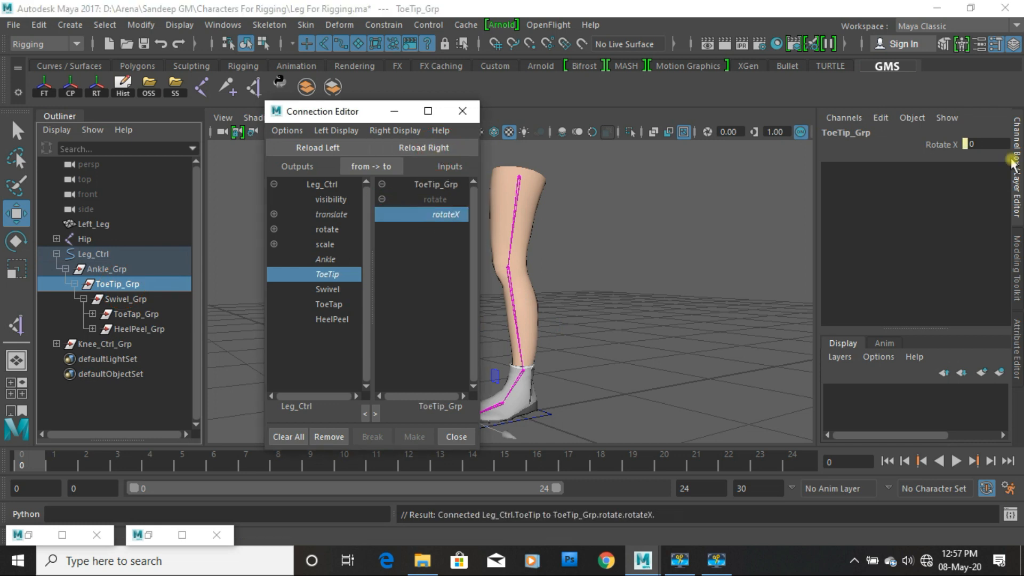
Step: Load Swivel_Grp as the connection target and connect Leg_Ctrl's Swivel attribute to its rotateY
click(336, 289)
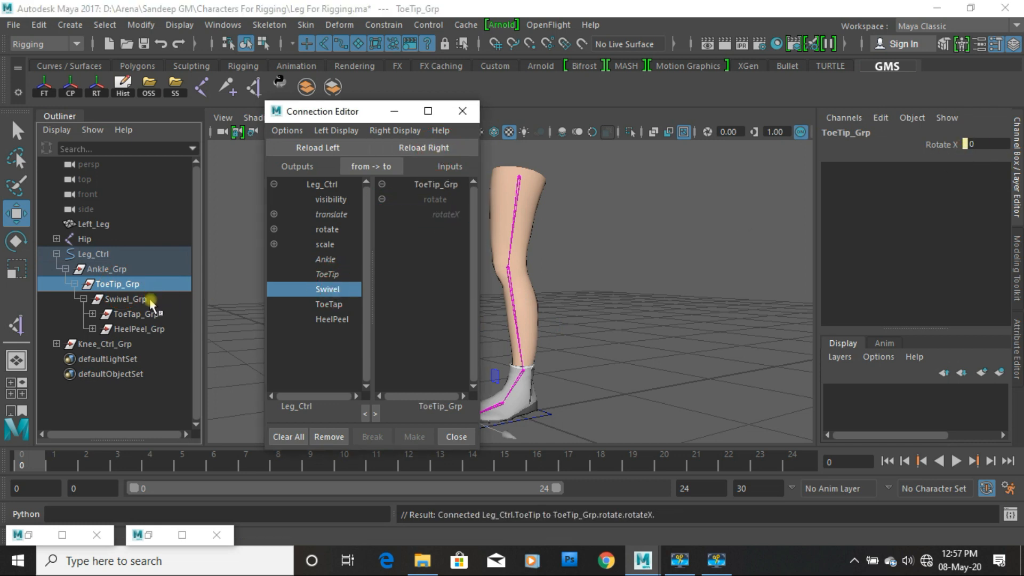
click(128, 299)
click(401, 148)
click(382, 200)
click(442, 215)
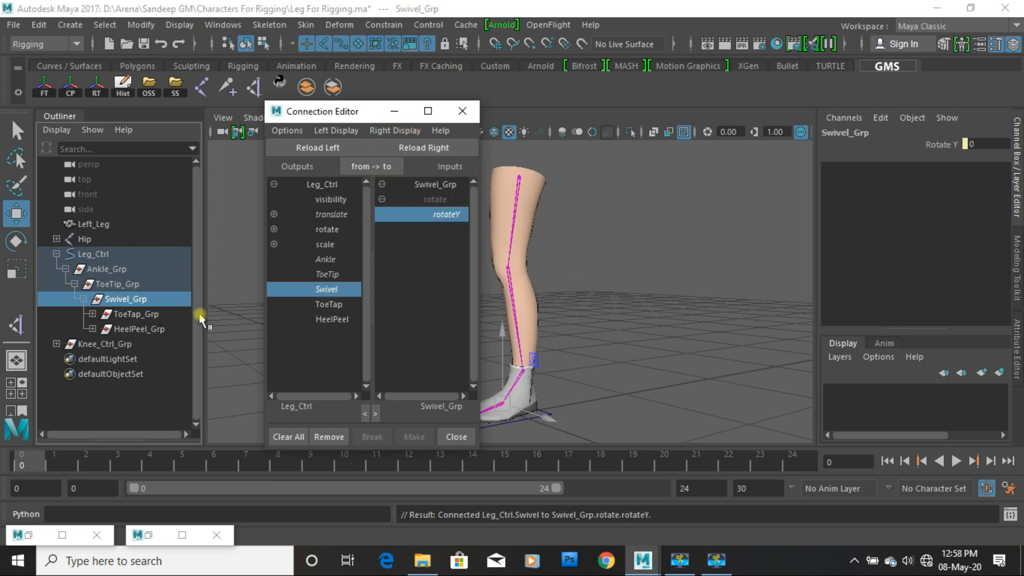
Step: Load ToeTap_Grp as the connection target and connect Leg_Ctrl's ToeTap attribute to its rotateX
click(328, 304)
click(158, 315)
click(421, 148)
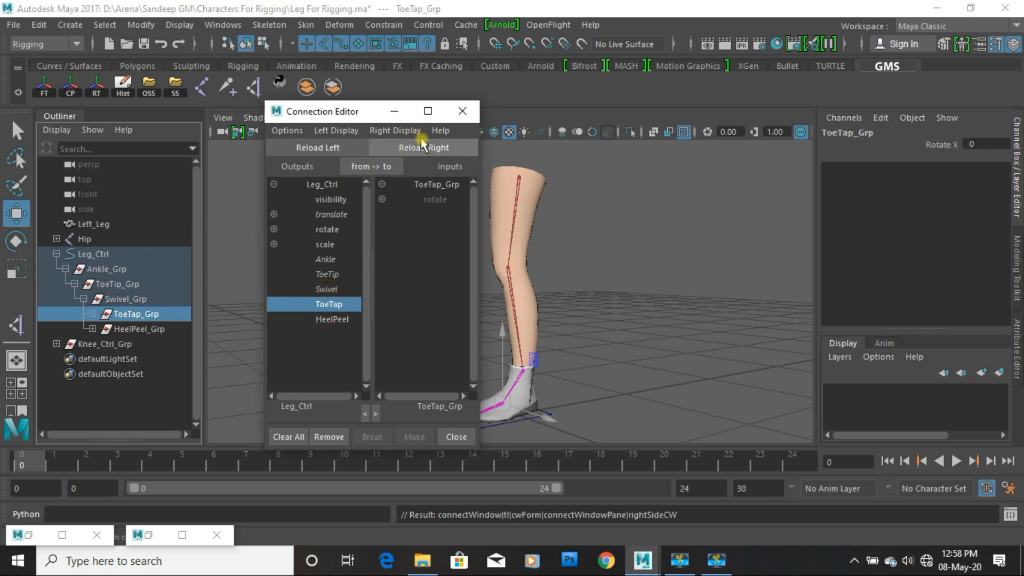
click(382, 200)
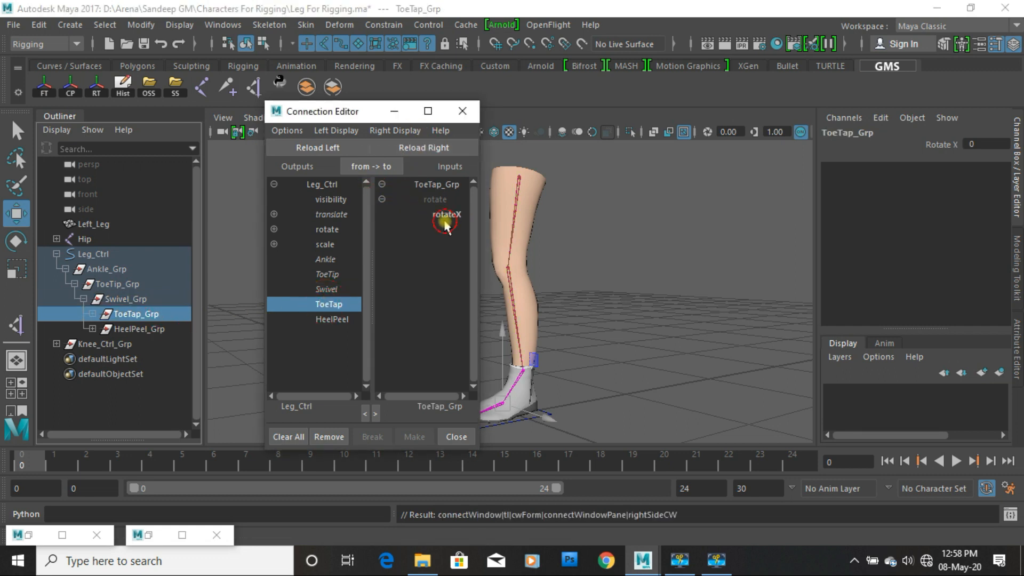
click(446, 216)
Step: Load HeelPeel_Grp as the connection target, connect Leg_Ctrl's HeelPeel attribute to its rotateX, and close the Connection Editor
click(320, 320)
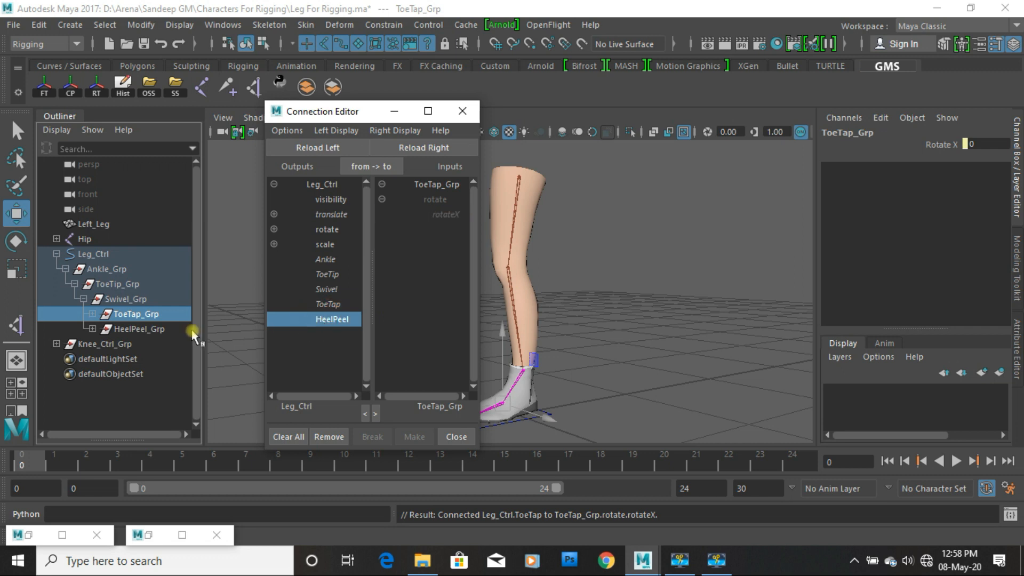
click(171, 330)
click(424, 148)
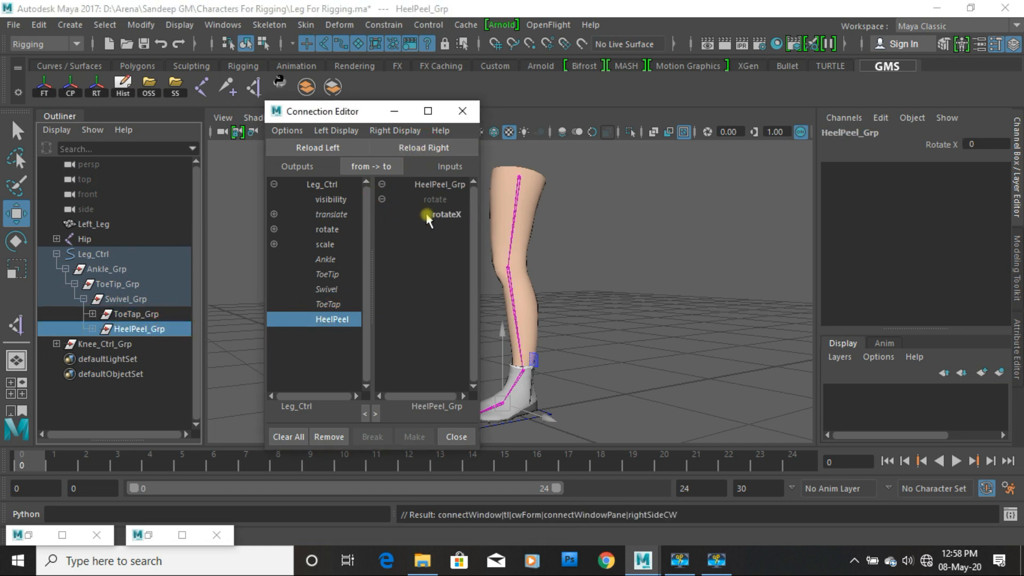
click(441, 222)
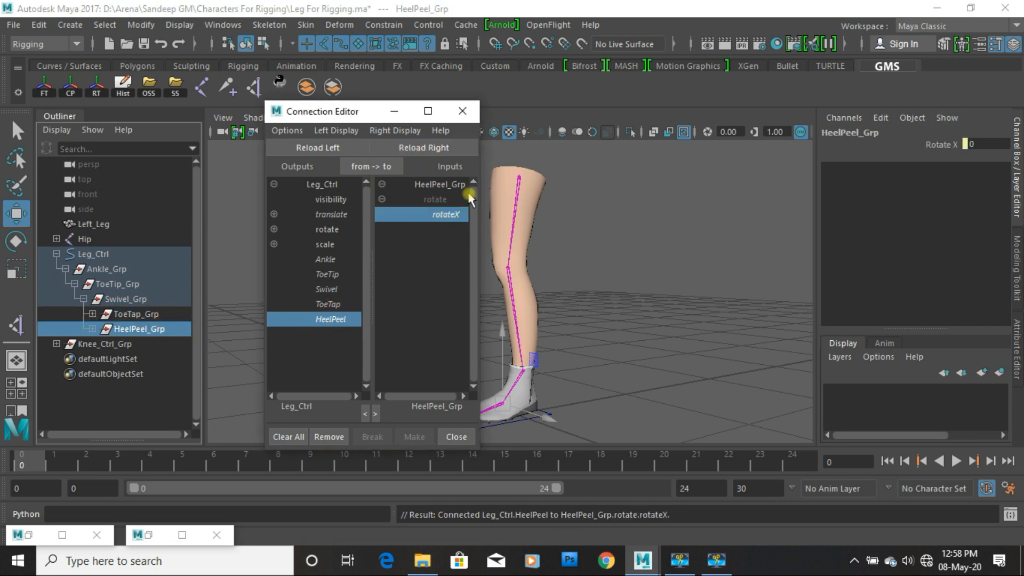
click(462, 111)
Step: Select Leg_Ctrl and test its Ankle and Toe Tip attributes by scrubbing each value, undoing every change
click(492, 430)
alt+right_drag(631, 348, 864, 249)
click(939, 264)
middle_drag(816, 296, 722, 309)
key(ctrl+z)
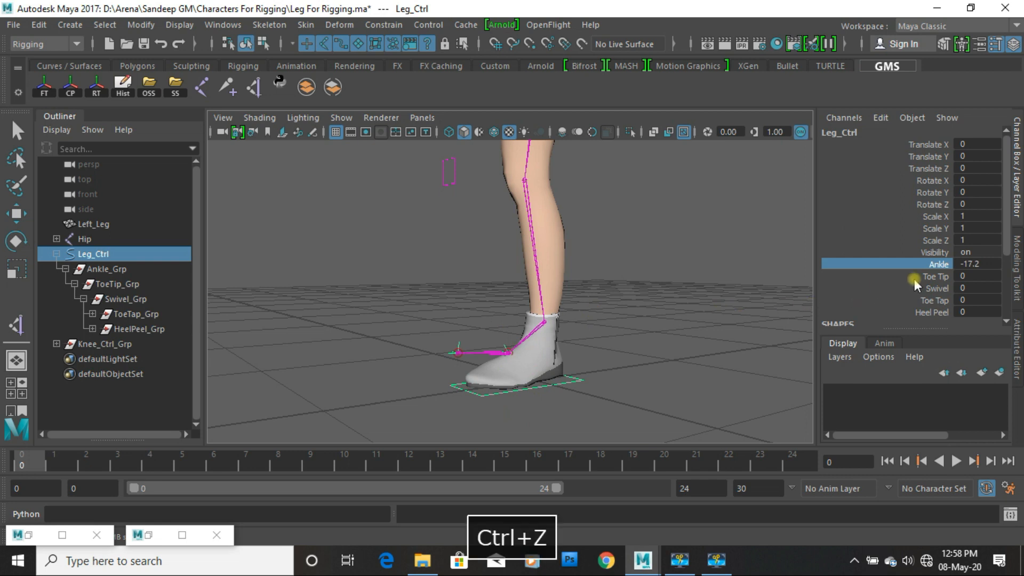
click(930, 277)
middle_drag(583, 352, 825, 314)
key(ctrl+z)
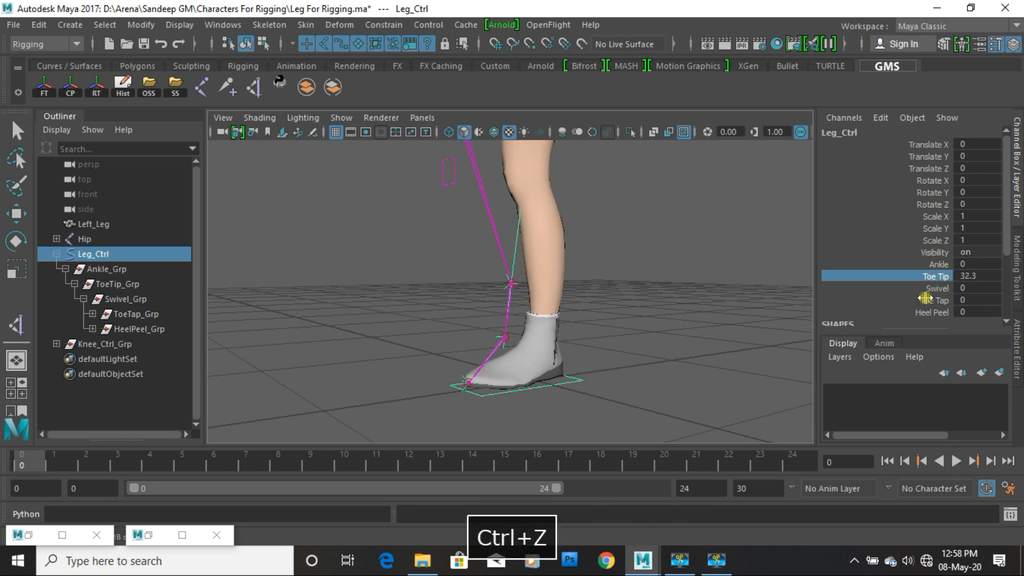
Step: Test Leg_Ctrl's Swivel, Toe Tap and Heel Peel attributes by scrubbing each value, undoing every change
click(937, 289)
middle_drag(504, 314, 876, 299)
key(ctrl+z)
middle_drag(660, 316, 898, 322)
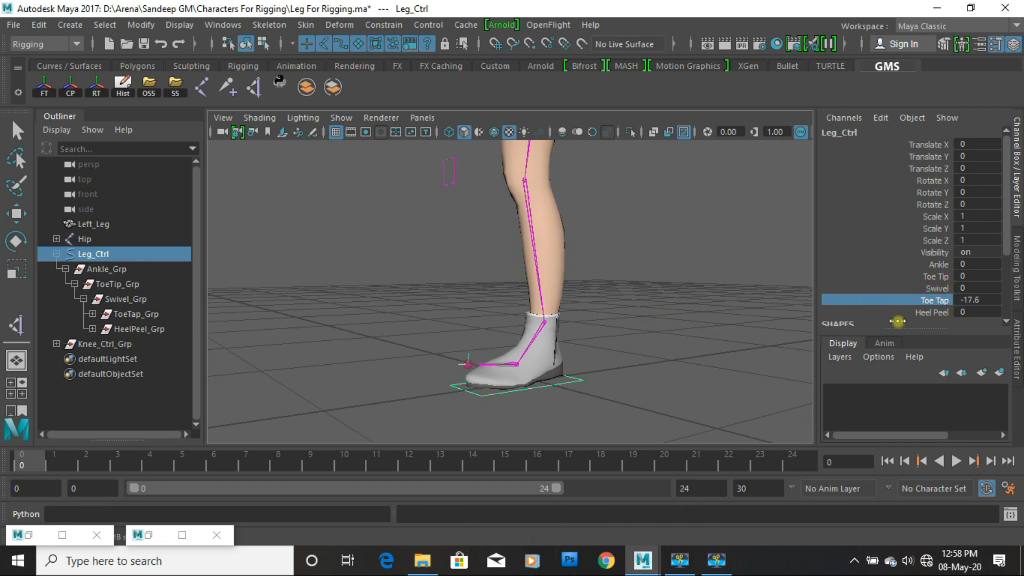
key(ctrl+z)
click(933, 312)
middle_drag(612, 345, 836, 329)
key(ctrl+z)
Step: Collapse the Leg_Ctrl hierarchy in the Outliner, clear the selection and save the scene
scroll(729, 330, down, 5)
alt+middle_drag(587, 253, 593, 290)
scroll(574, 295, up, 5)
alt+drag(573, 296, 204, 343)
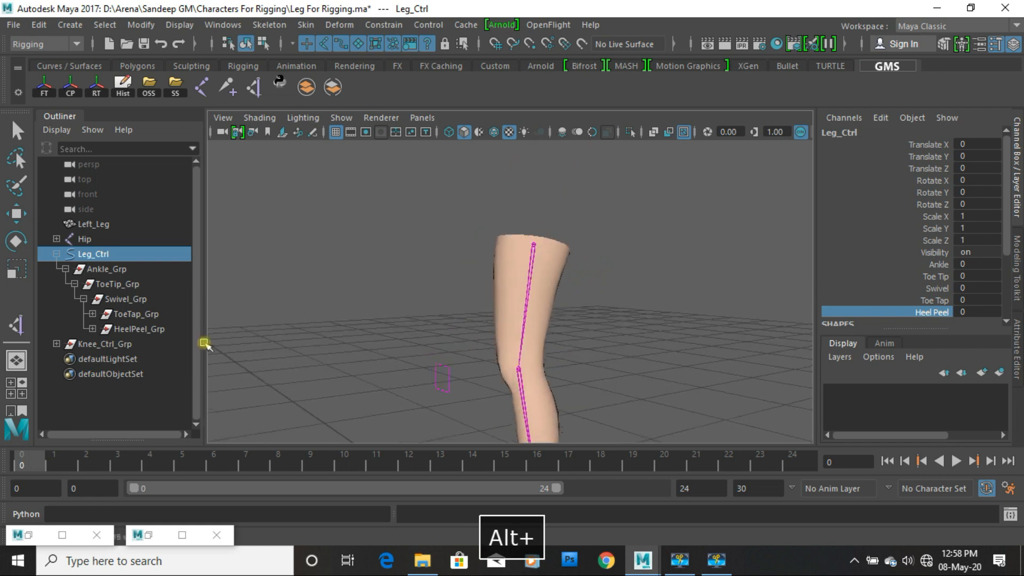
click(57, 254)
click(72, 336)
key(ctrl+s)
Step: Bind the Left_Leg mesh to the Hip joint hierarchy with the Closest in hierarchy bind method and otherwise default options
key(w)
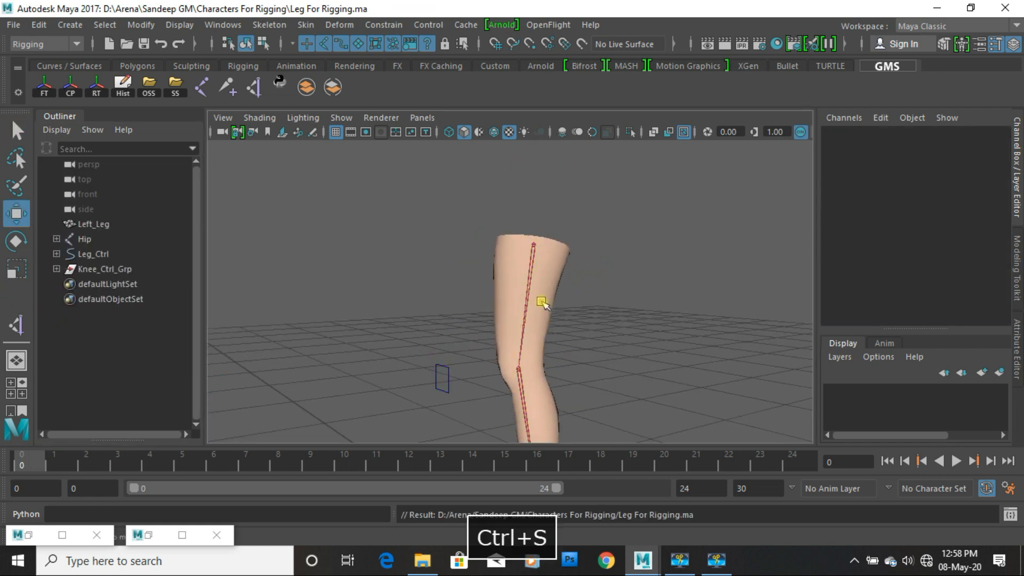
click(534, 264)
scroll(611, 288, up, 3)
scroll(612, 288, up, 3)
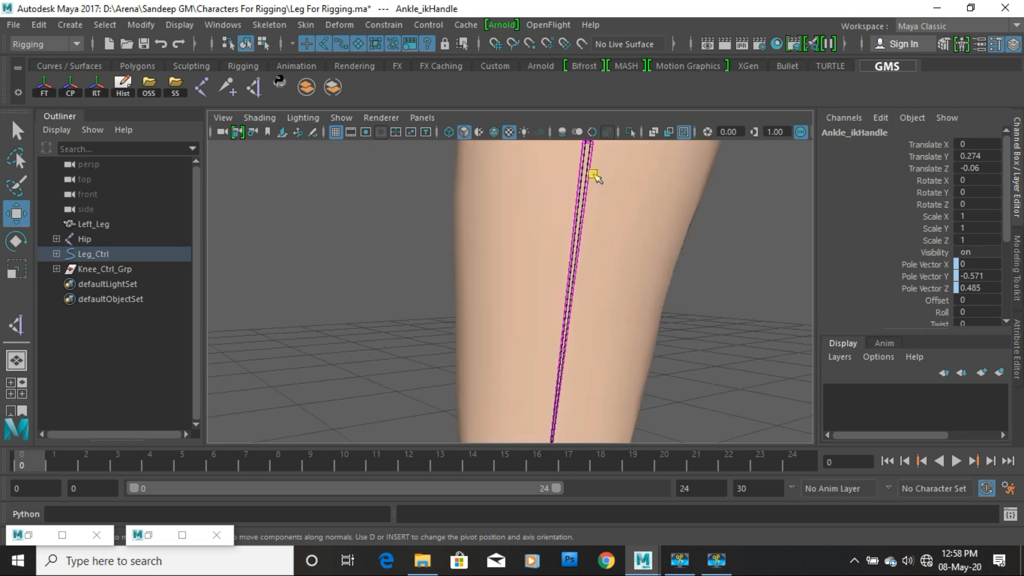
click(594, 164)
shift+click(637, 259)
scroll(636, 270, down, 5)
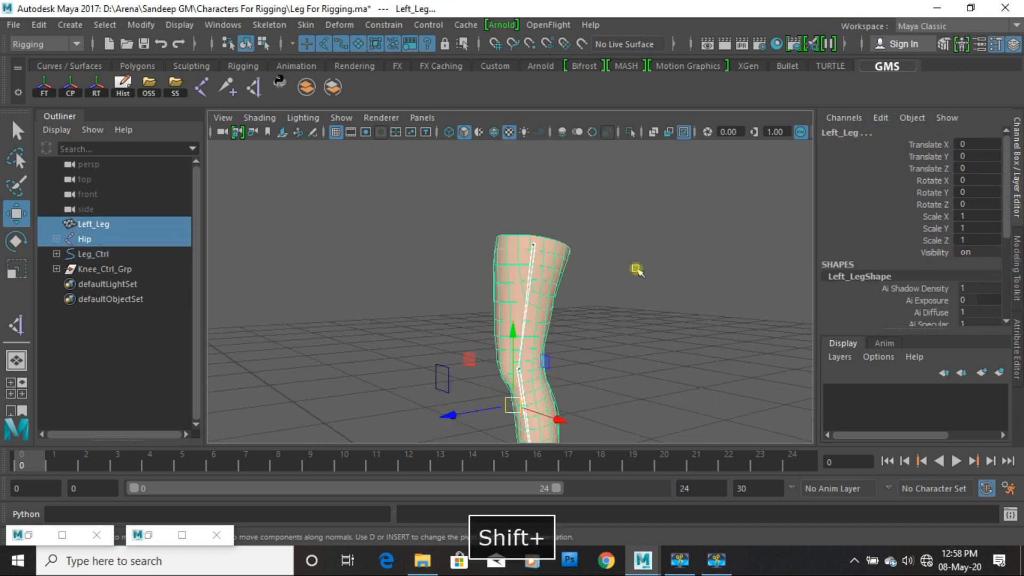
click(307, 25)
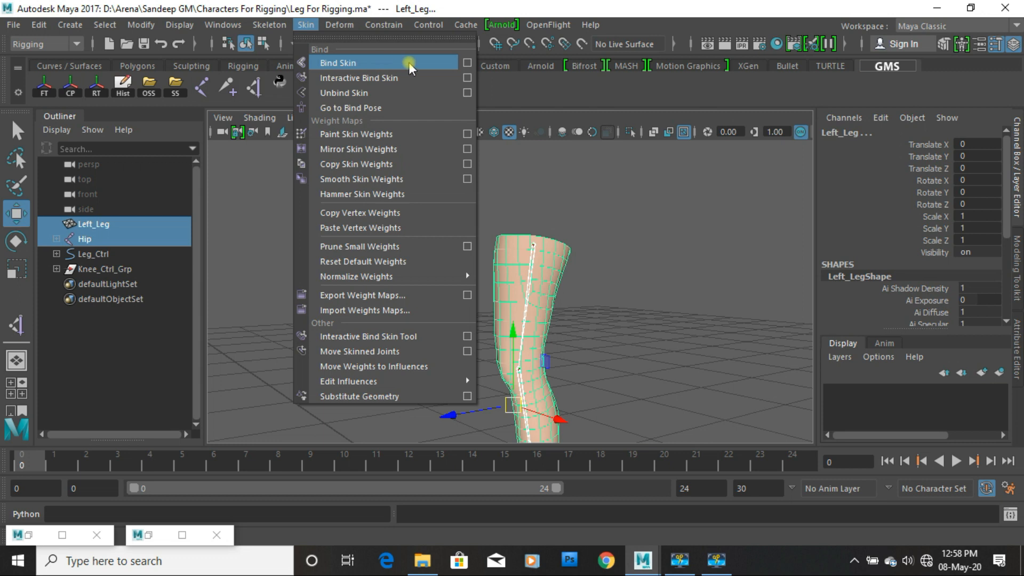
click(467, 63)
click(541, 53)
click(564, 81)
click(728, 91)
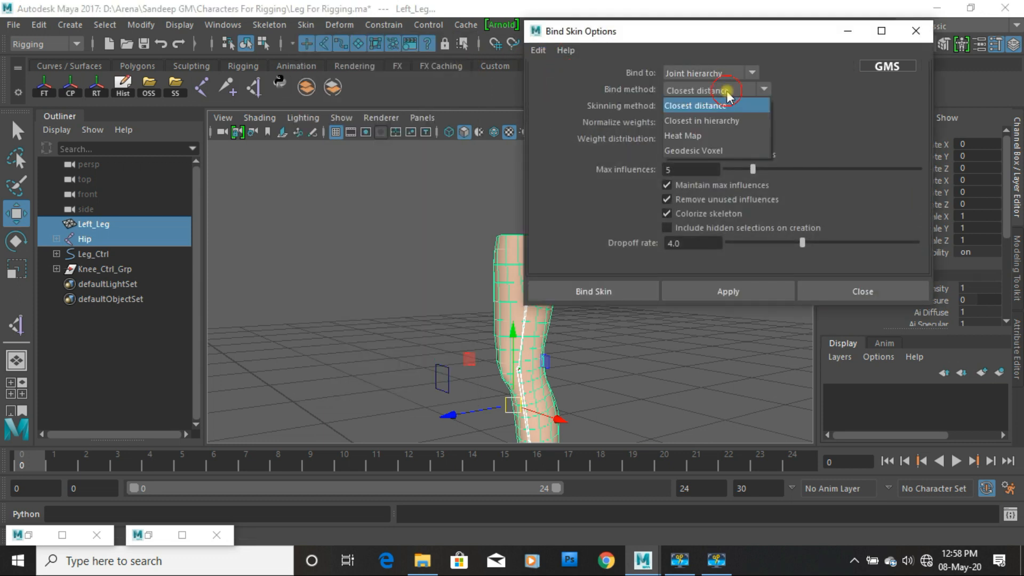
click(722, 119)
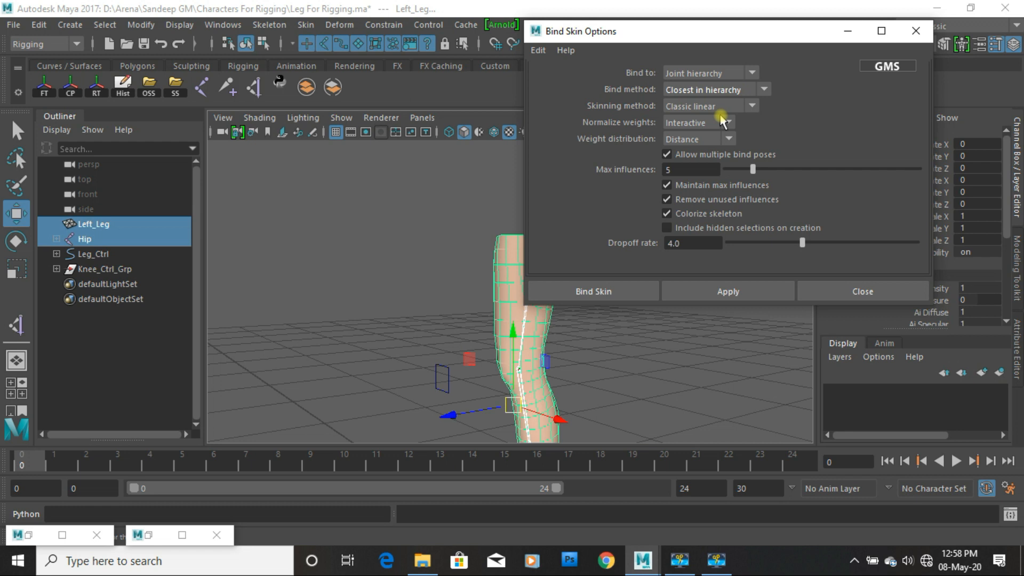
click(611, 295)
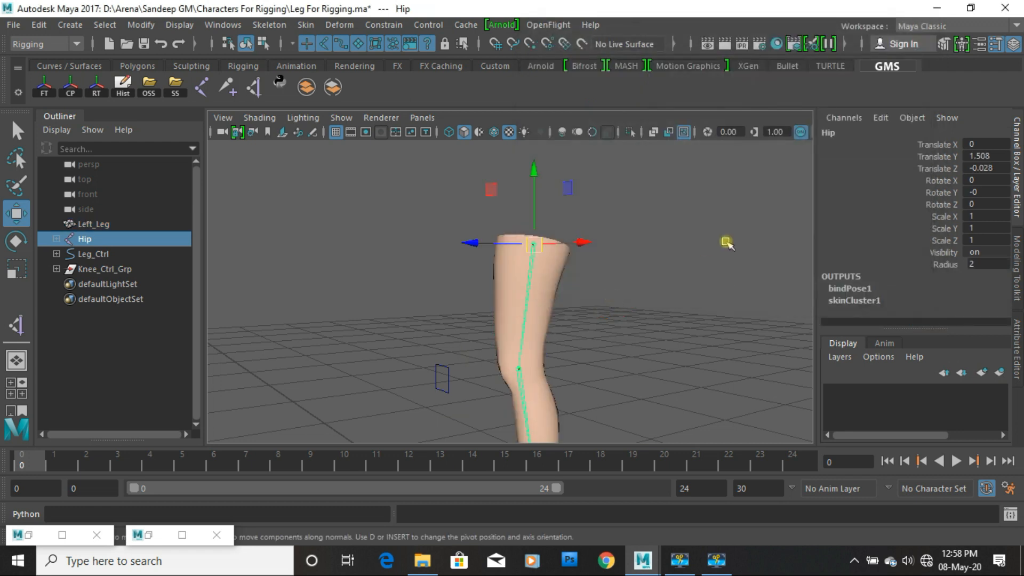
Step: Move Leg_Ctrl upward to test how the bound leg mesh bends, and undo the move
click(648, 311)
scroll(592, 390, down, 5)
alt+middle_drag(590, 393, 607, 307)
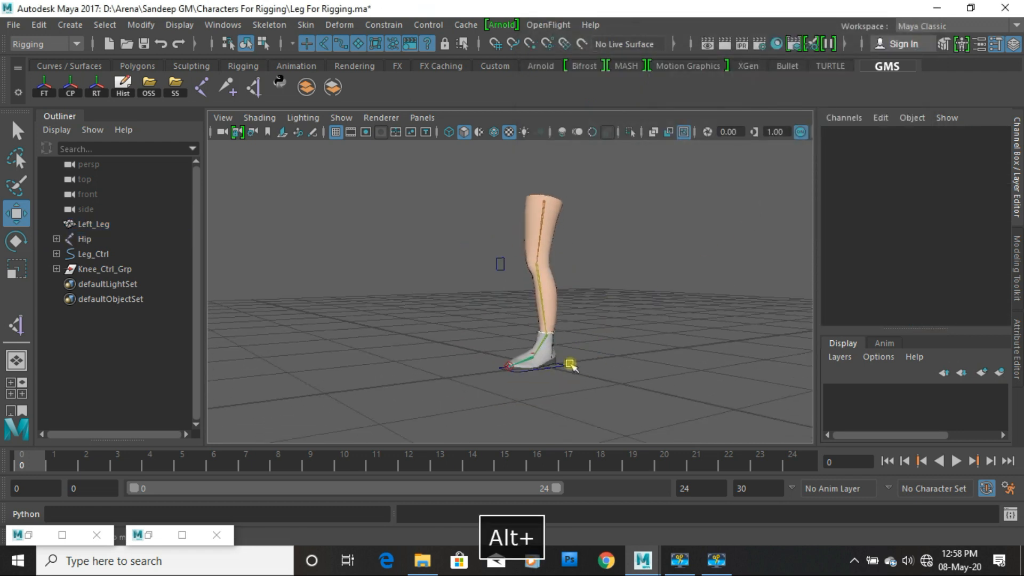
click(562, 366)
scroll(561, 366, up, 3)
alt+middle_drag(578, 377, 573, 400)
drag(569, 409, 546, 353)
key(ctrl+z)
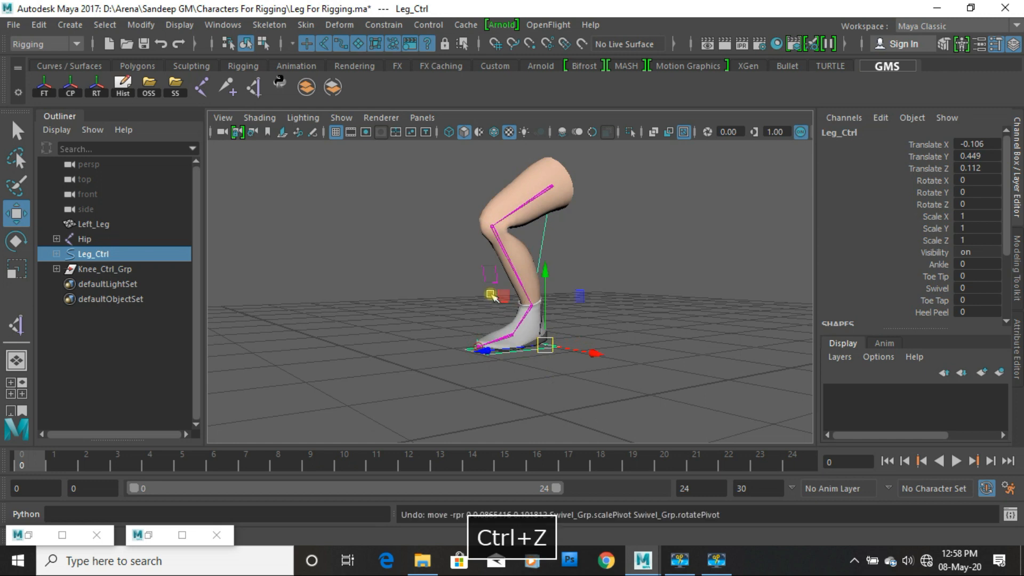
key(ctrl+z)
Step: Test the knee by shifting Knee_Ctrl sideways, and set its Translate X back to 0
alt+drag(493, 297, 623, 272)
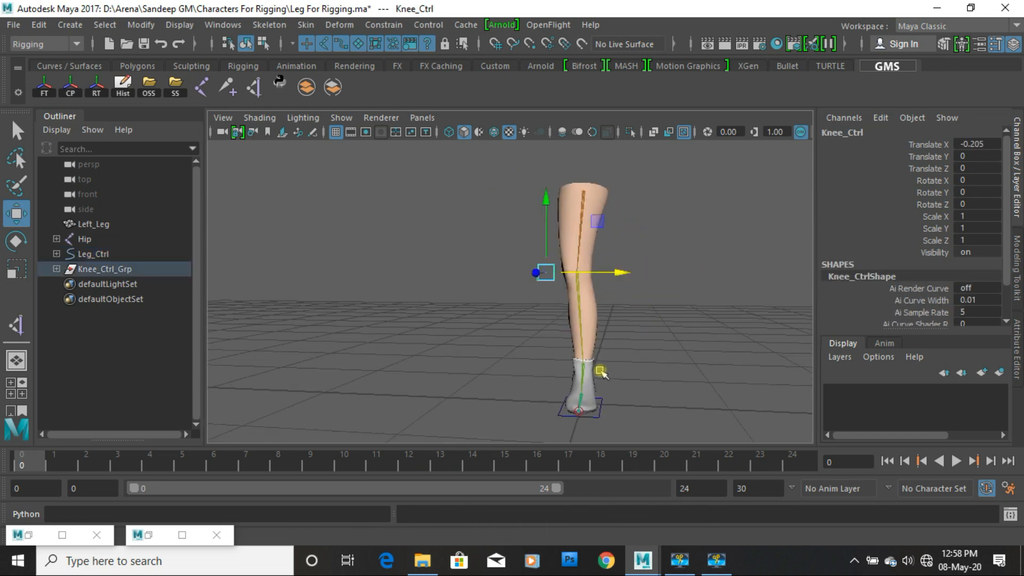
alt+drag(520, 398, 431, 393)
alt+right_drag(436, 393, 564, 400)
alt+middle_drag(564, 400, 473, 237)
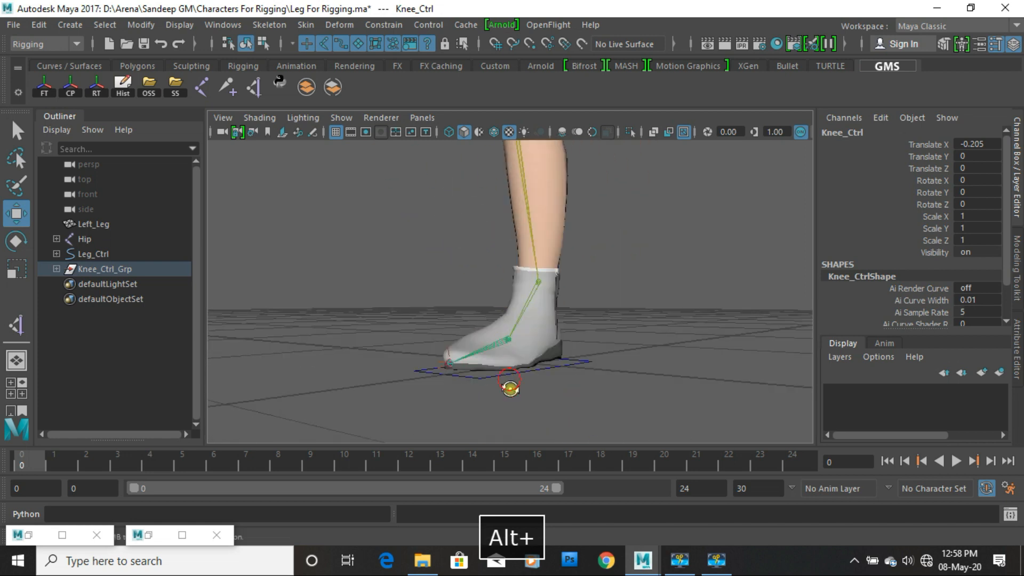
alt+drag(510, 389, 515, 392)
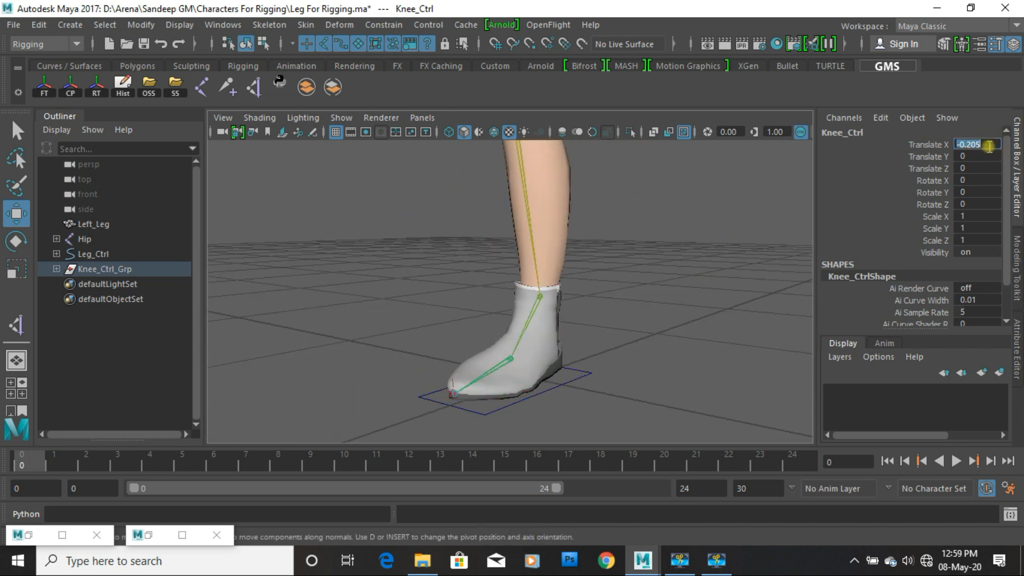
text(0)
key(Return)
Step: Test the skinned foot with Leg_Ctrl's Ankle and Toe Tip attributes, undoing each value change
drag(591, 394, 592, 395)
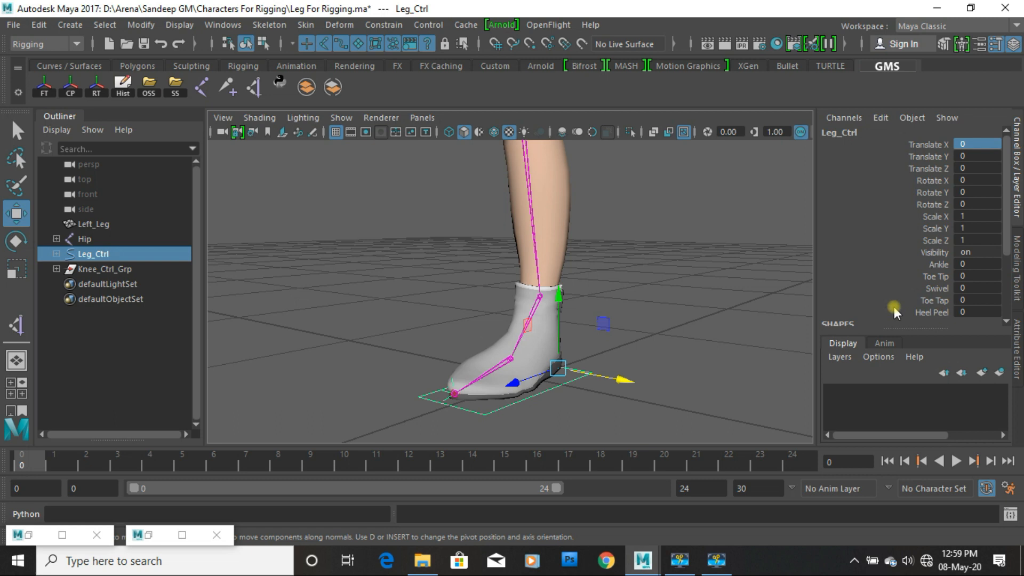
click(924, 269)
middle_drag(592, 330, 756, 299)
key(ctrl+z)
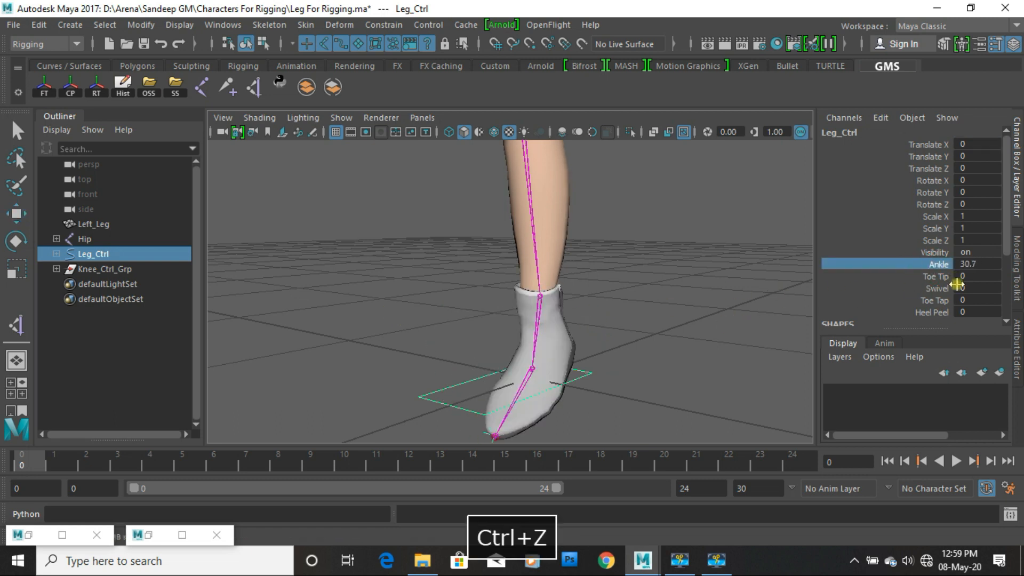
click(943, 278)
middle_drag(497, 332, 753, 311)
key(ctrl+z)
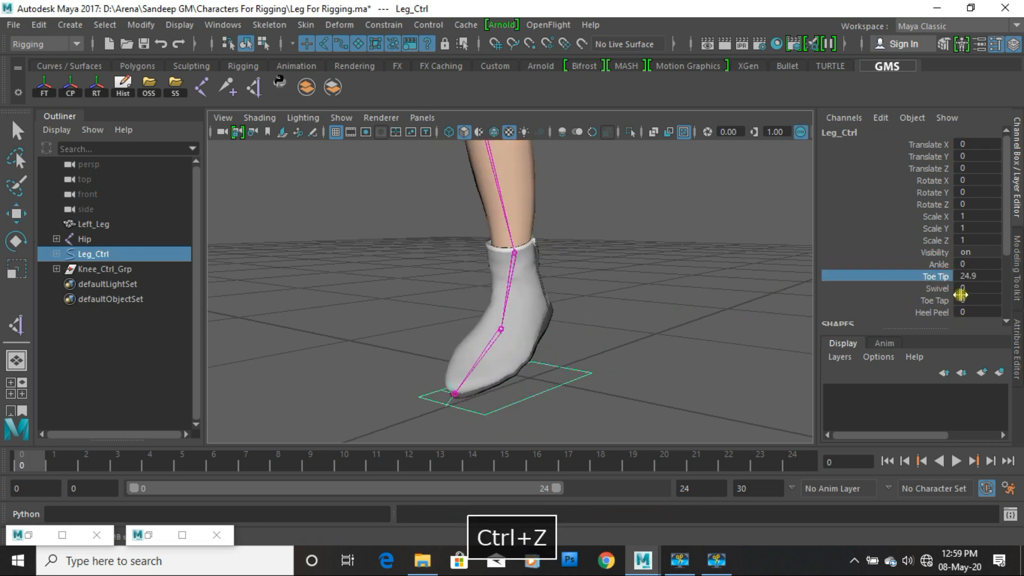
Step: Test the skinned foot with Leg_Ctrl's Swivel and Toe Tap attributes, undoing Swivel and setting Toe Tap back to 0
click(935, 289)
middle_drag(451, 368, 943, 300)
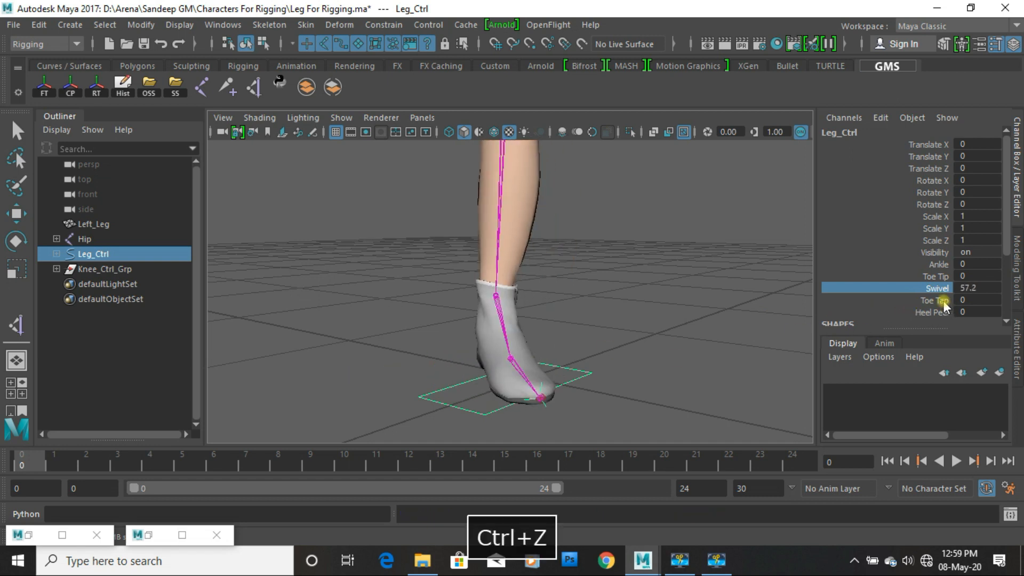
key(ctrl+z)
click(943, 300)
middle_drag(698, 355, 583, 339)
alt+drag(583, 339, 474, 338)
alt+middle_drag(416, 338, 427, 320)
alt+right_drag(426, 320, 468, 378)
middle_drag(604, 315, 436, 356)
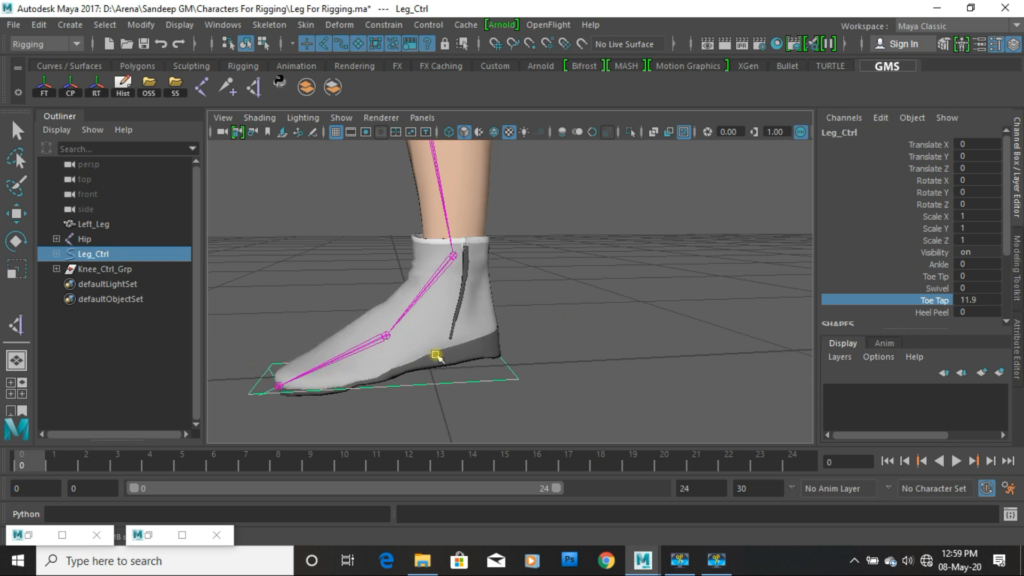
double_click(980, 300)
text(0)
key(Return)
Step: Test the skinned foot with Leg_Ctrl's Heel Peel attribute and undo the change
click(932, 312)
middle_drag(670, 336, 749, 313)
key(ctrl+z)
key(ctrl+z)
alt+right_drag(424, 333, 464, 348)
alt+middle_drag(464, 348, 542, 324)
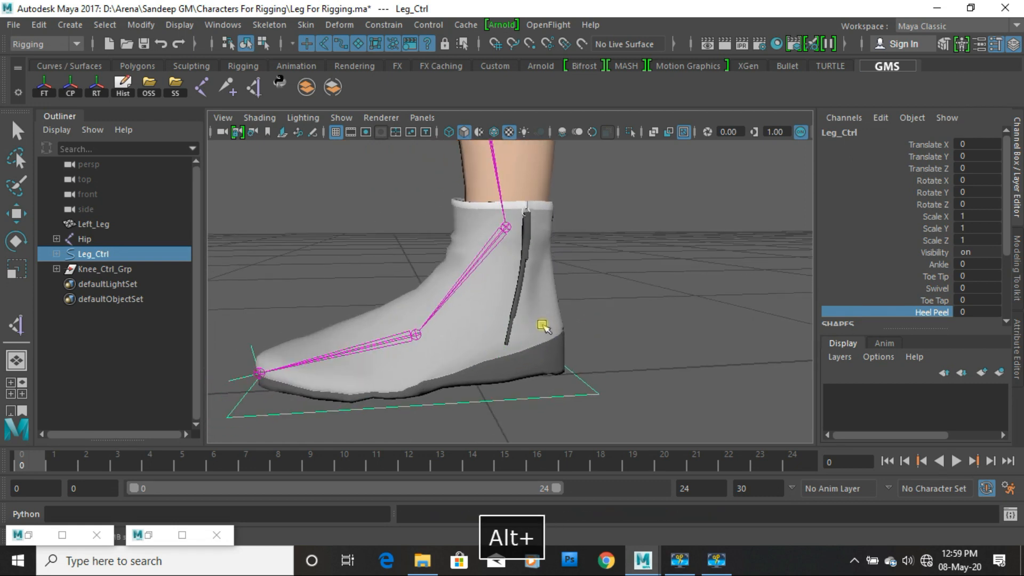
Step: Select the Left_Leg mesh and start the Paint Skin Weights tool on it
click(543, 326)
right_drag(542, 325, 392, 163)
right_drag(367, 112, 364, 98)
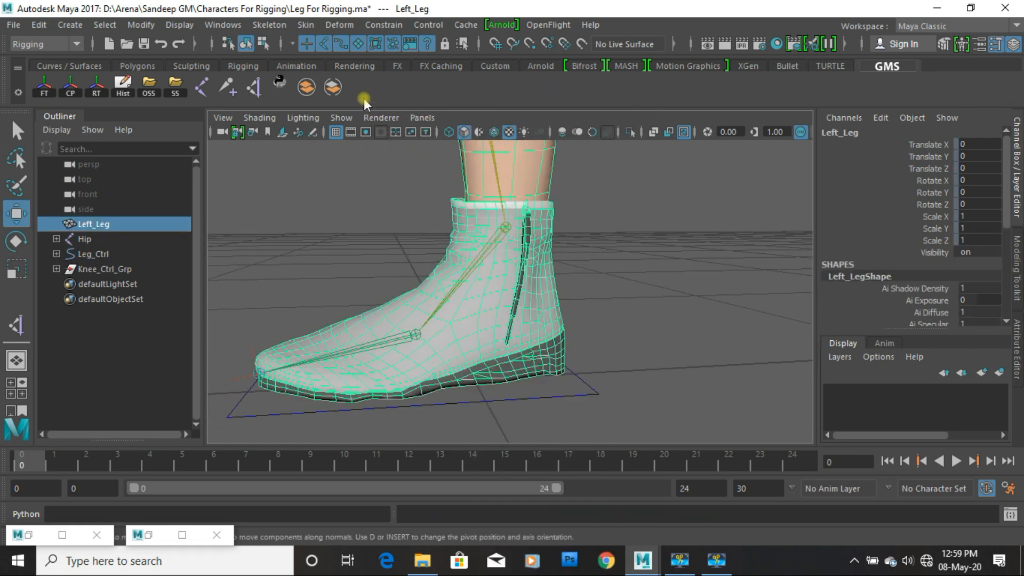
scroll(453, 302, up, 5)
scroll(443, 301, up, 3)
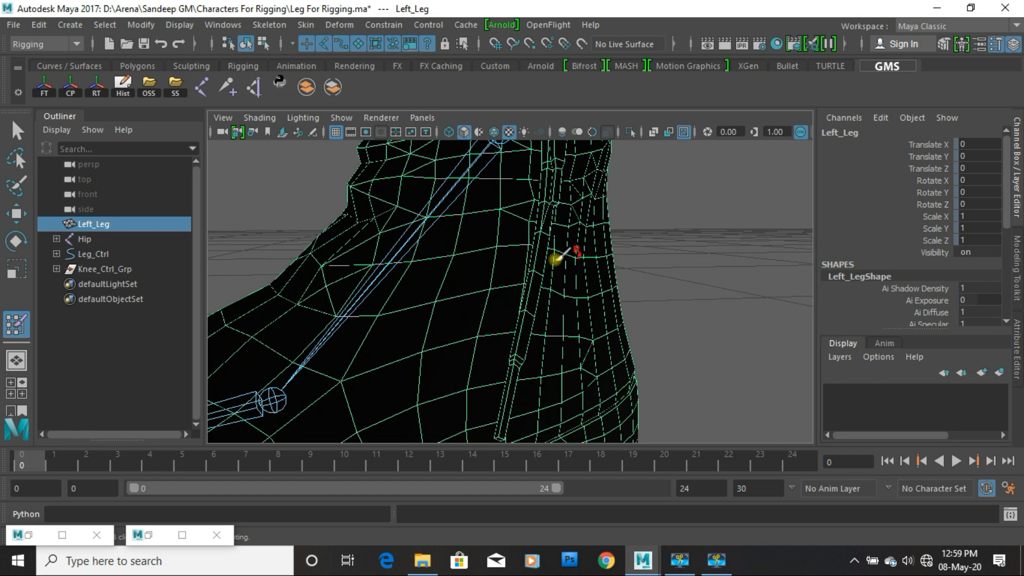
alt+right_drag(557, 257, 484, 227)
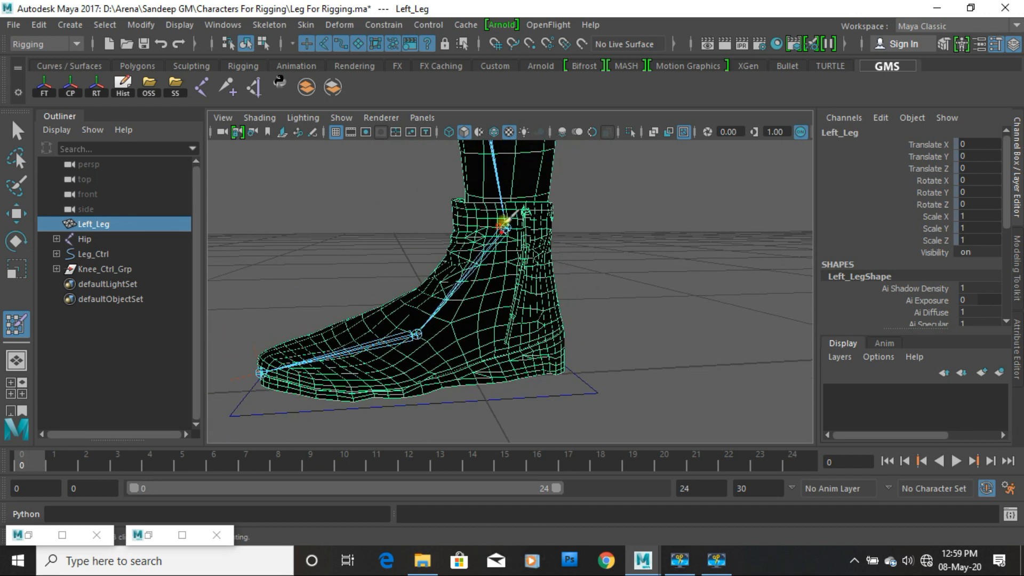
Step: Hide IK handles in the viewport and select the Ankle joint as the influence to paint
mouse_move(502, 229)
right_down()
mouse_move(500, 147)
mouse_move(501, 224)
right_up()
click(342, 118)
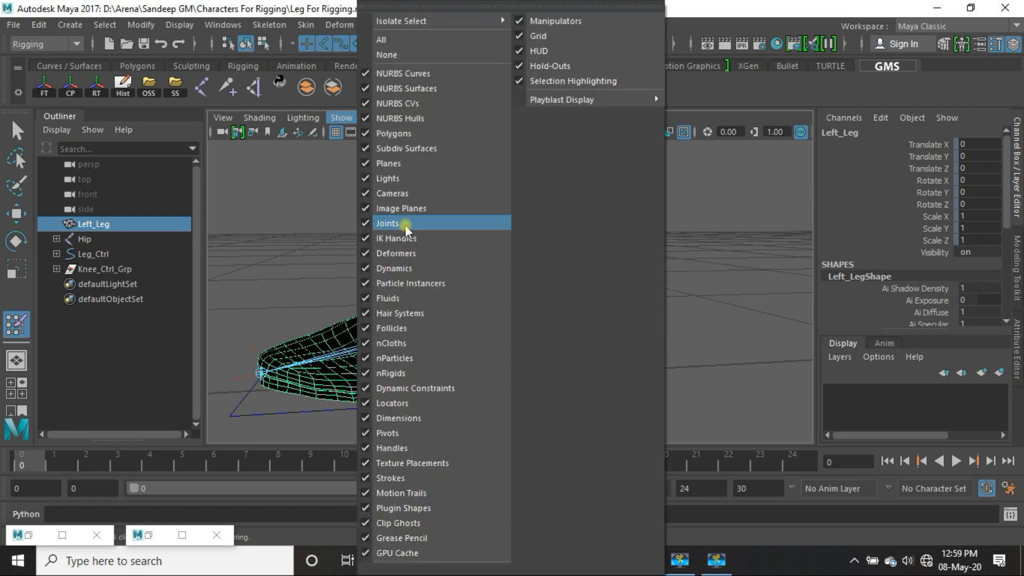
click(403, 239)
right_drag(502, 231, 497, 147)
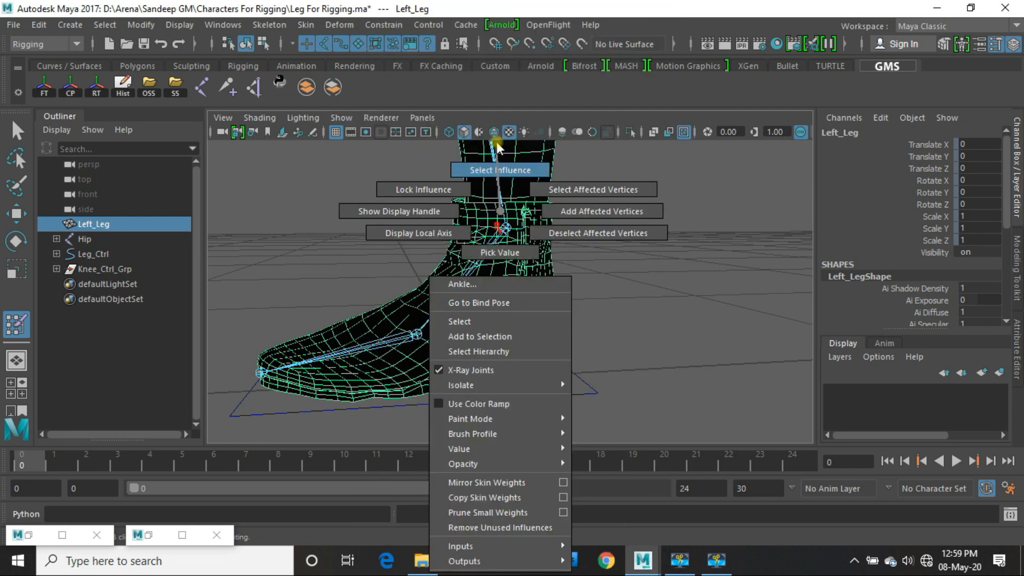
right_drag(502, 205, 501, 200)
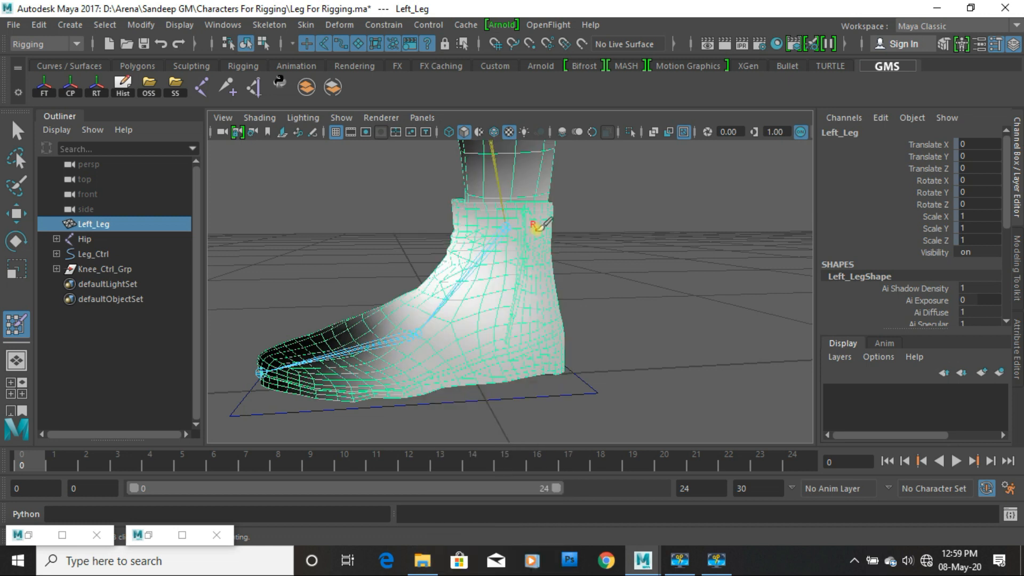
Step: Resize the weight brush over the heel and go through the Paint Skin Weights tool's settings window
alt+right_drag(505, 247, 570, 286)
key(b)
drag(502, 297, 578, 322)
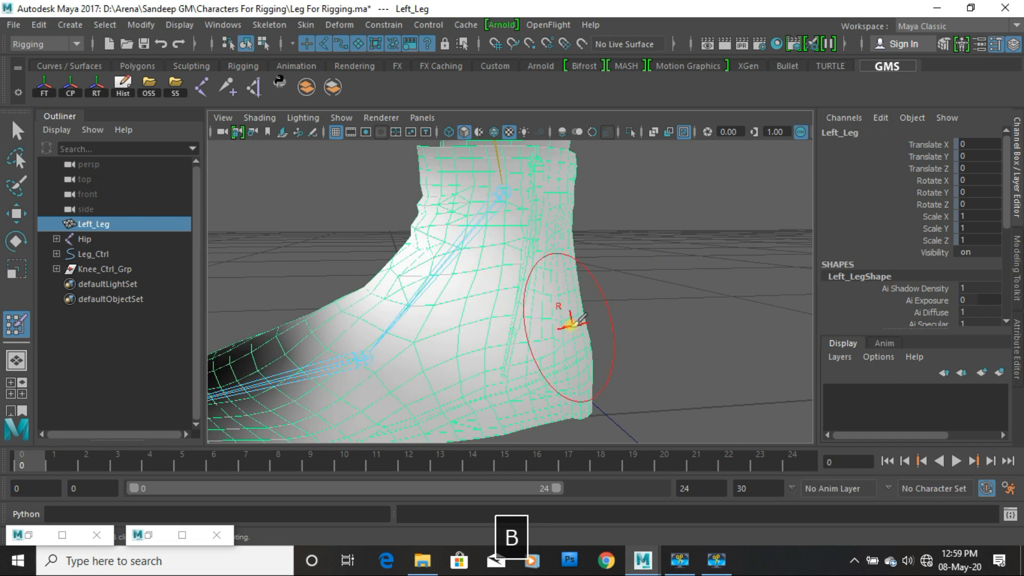
click(147, 530)
drag(311, 167, 135, 29)
click(238, 49)
click(277, 23)
Step: Resize the brush and paint the Ankle joint's influence over the heel and rear of the shoe
click(495, 336)
key(b)
mouse_move(466, 288)
mouse_down()
mouse_move(542, 334)
mouse_move(489, 340)
mouse_up()
mouse_move(489, 287)
mouse_down()
mouse_move(482, 430)
mouse_move(544, 290)
mouse_move(561, 337)
mouse_up()
mouse_move(617, 362)
alt+mouse_down()
mouse_move(482, 347)
mouse_move(313, 349)
mouse_move(406, 249)
mouse_move(421, 343)
mouse_move(452, 303)
mouse_move(440, 339)
alt+mouse_up()
alt+drag(375, 333, 413, 353)
alt+right_drag(413, 353, 517, 363)
mouse_move(517, 363)
alt+middle_down()
mouse_move(439, 368)
mouse_move(449, 361)
alt+middle_up()
alt+drag(493, 344, 613, 338)
alt+right_drag(661, 361, 599, 349)
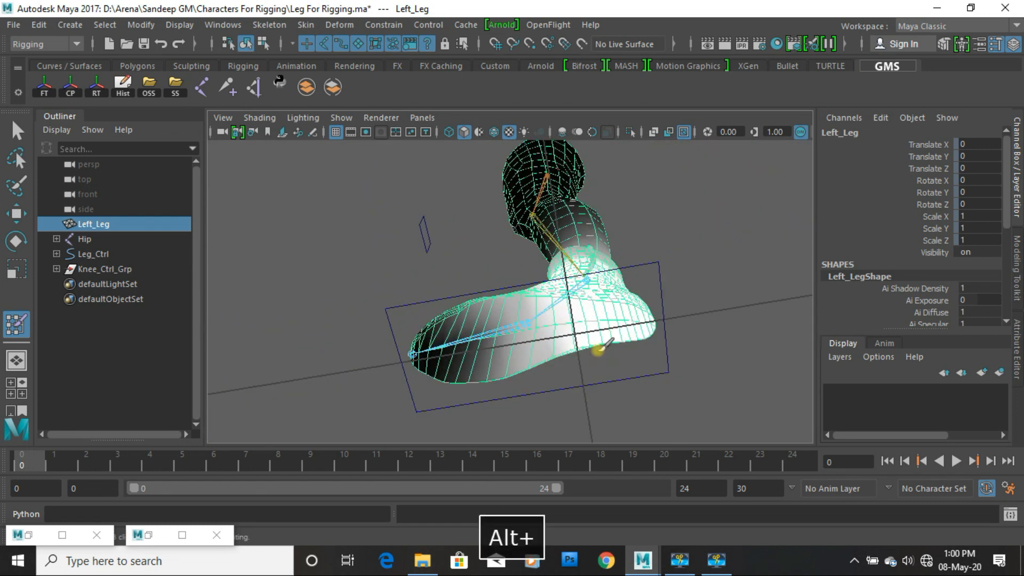
Step: Resize the weight brush to about 5.5 and paint the Ankle joint's influence over the ankle area of the boot
alt+drag(603, 229, 571, 283)
alt+right_drag(571, 283, 606, 290)
alt+middle_drag(605, 290, 525, 253)
key(b)
drag(579, 341, 530, 332)
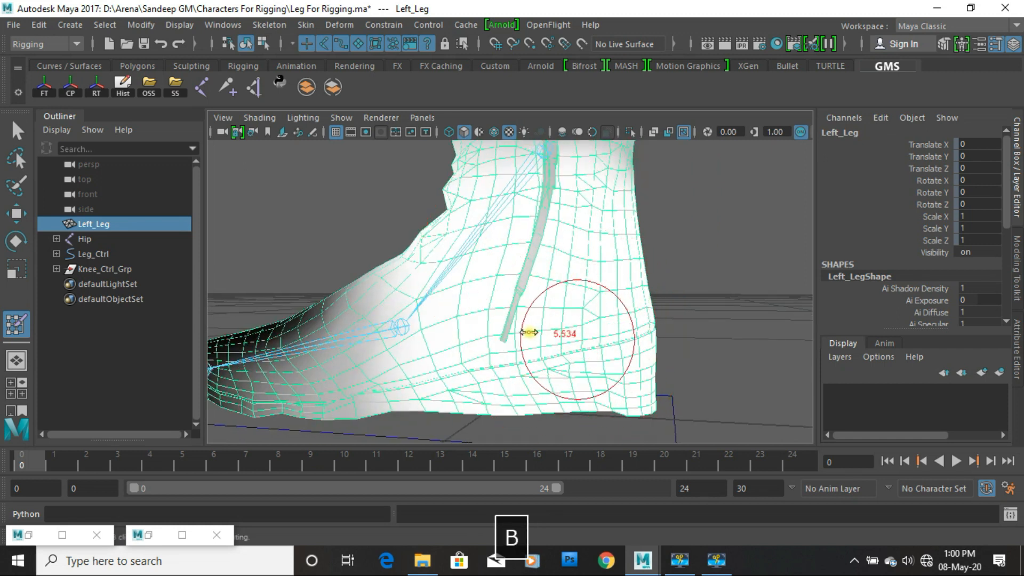
alt+right_drag(486, 338, 563, 331)
mouse_move(544, 327)
mouse_down()
mouse_move(551, 299)
mouse_move(568, 315)
mouse_move(651, 286)
mouse_up()
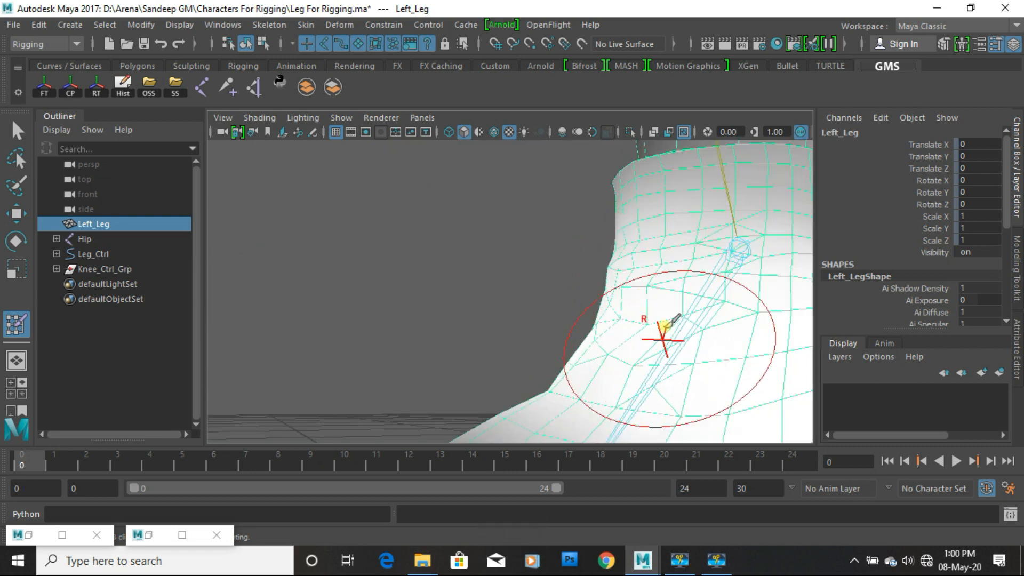
Step: Paint the Ankle joint's influence along the zipper strip and the surrounding side of the boot
alt+right_drag(668, 323, 575, 310)
alt+drag(601, 352, 349, 325)
alt+middle_drag(349, 325, 517, 318)
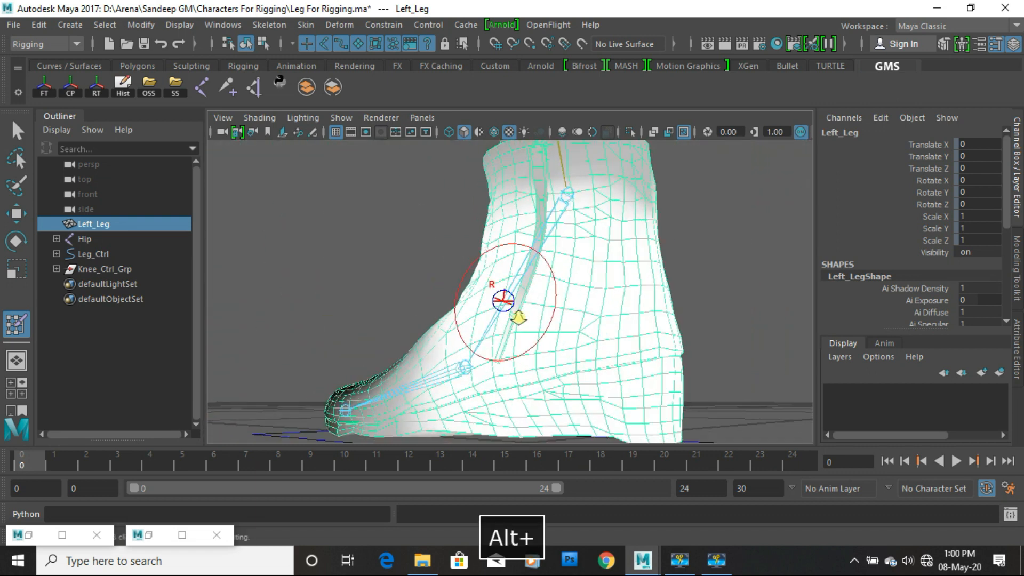
alt+right_drag(518, 318, 518, 293)
mouse_move(546, 182)
mouse_down()
mouse_move(553, 234)
mouse_move(547, 226)
mouse_move(494, 360)
mouse_up()
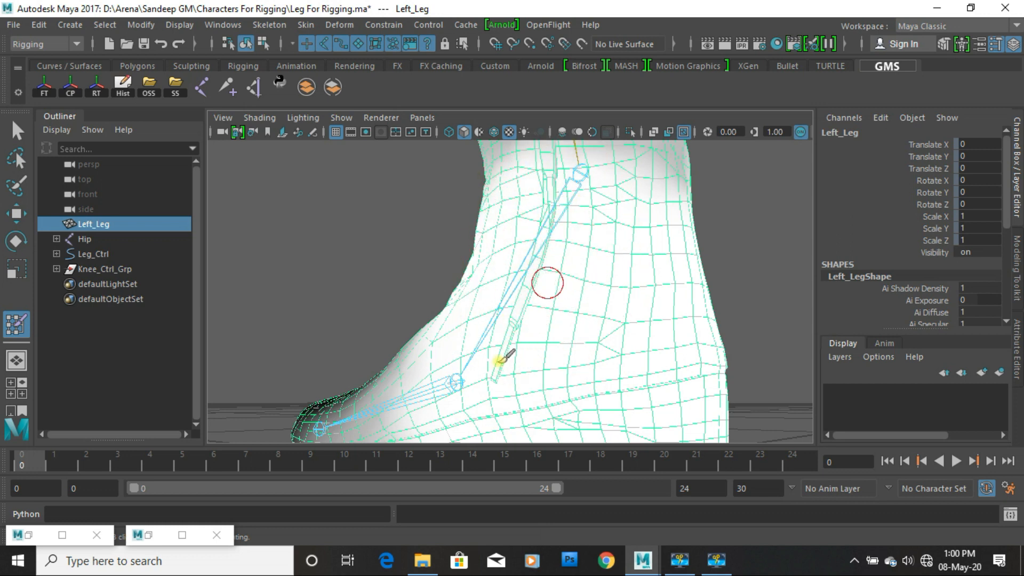
alt+drag(599, 338, 584, 279)
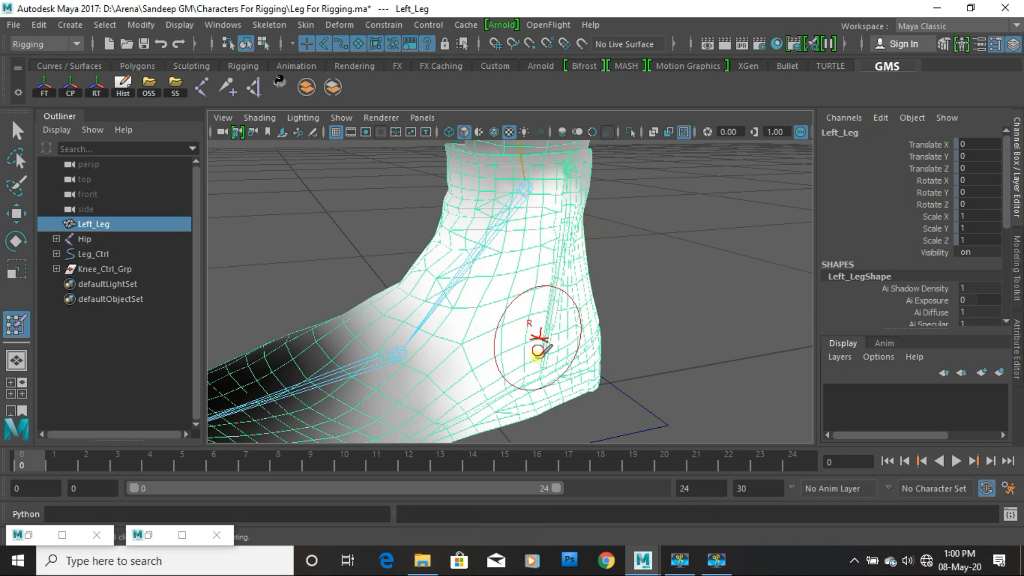
alt+drag(569, 247, 354, 228)
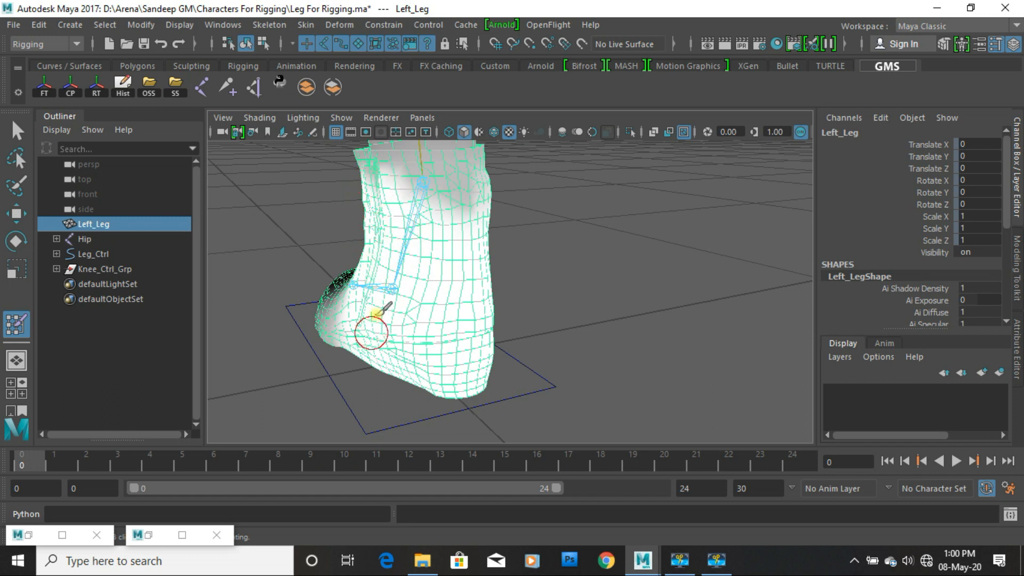
mouse_move(527, 302)
alt+mouse_down()
mouse_move(537, 300)
mouse_move(527, 300)
alt+mouse_up()
Step: Switch the paint operation to Smooth, resize the brush and soften the Ankle weights around the ball of the foot and sole
click(148, 537)
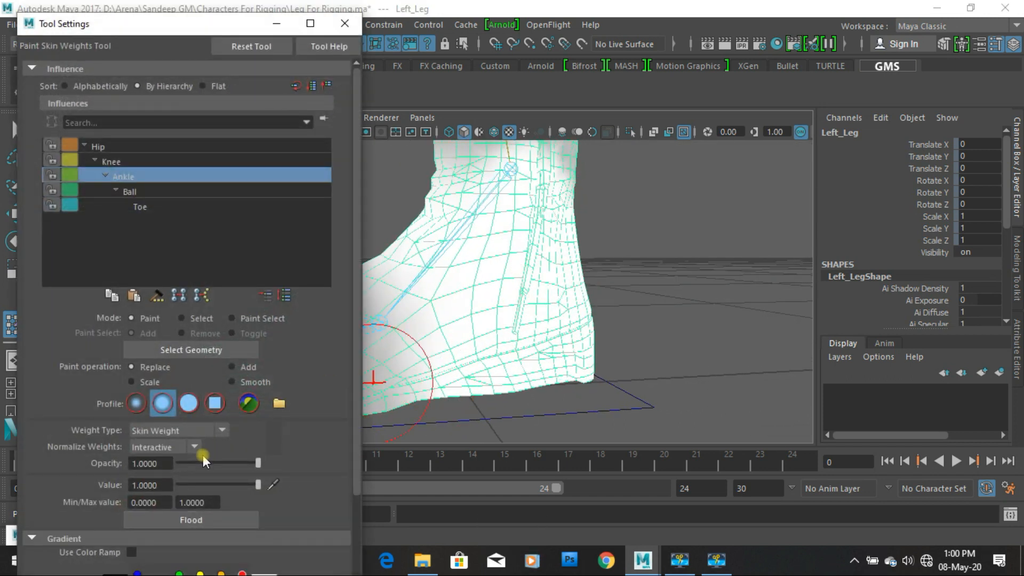
click(234, 382)
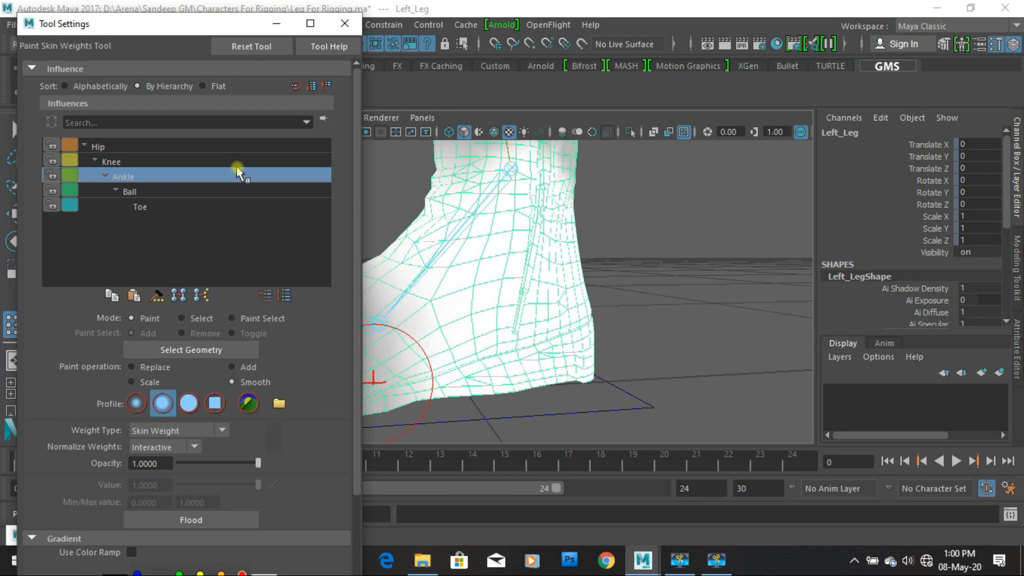
click(277, 24)
alt+drag(290, 332, 428, 352)
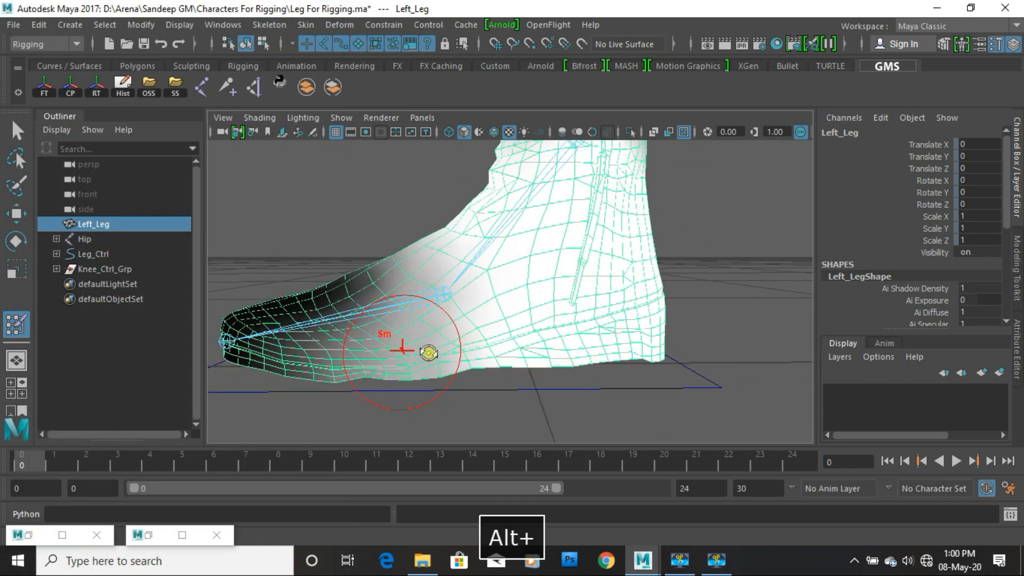
key(b)
drag(453, 286, 466, 286)
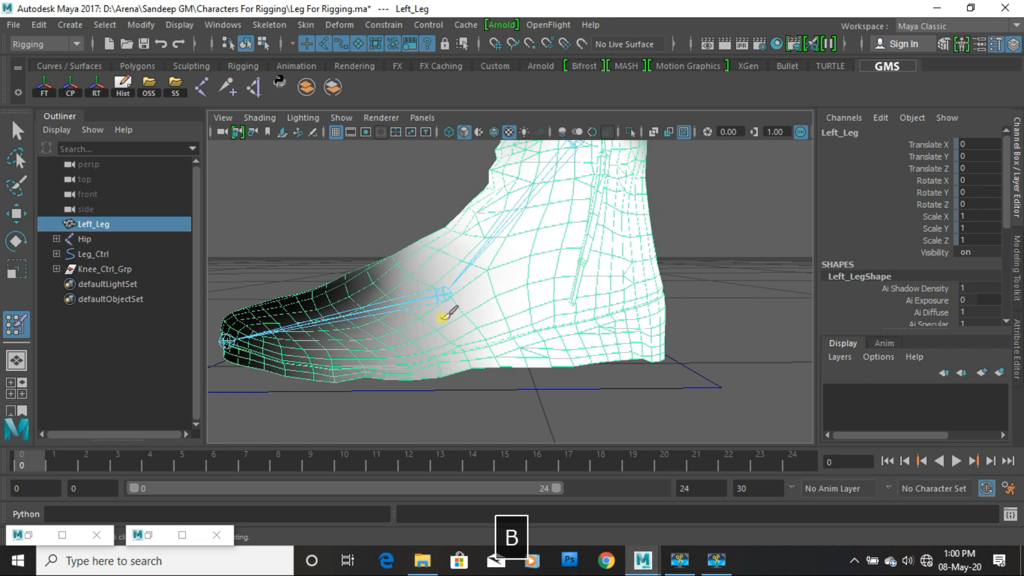
alt+drag(456, 392, 462, 241)
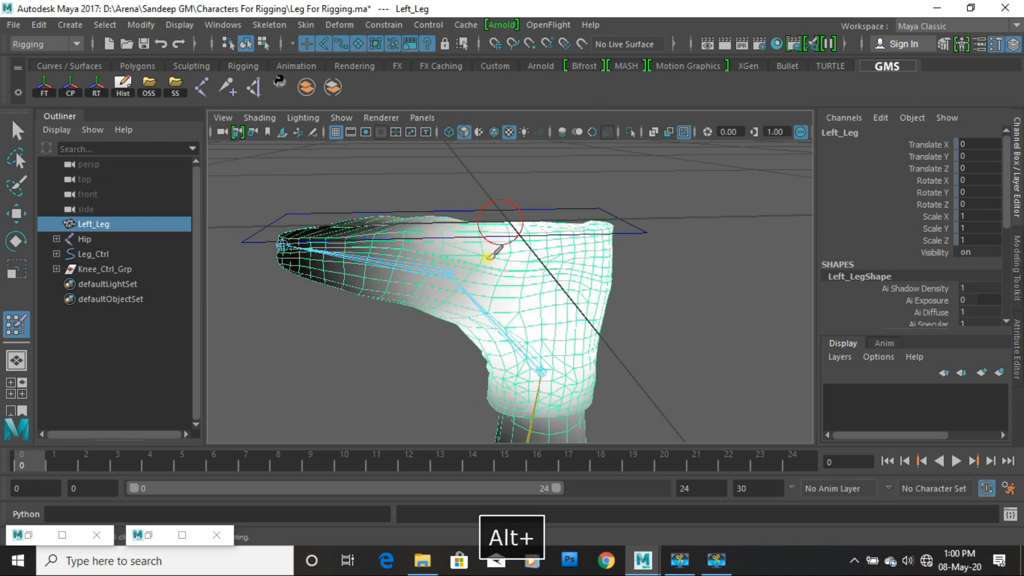
alt+drag(486, 349, 492, 268)
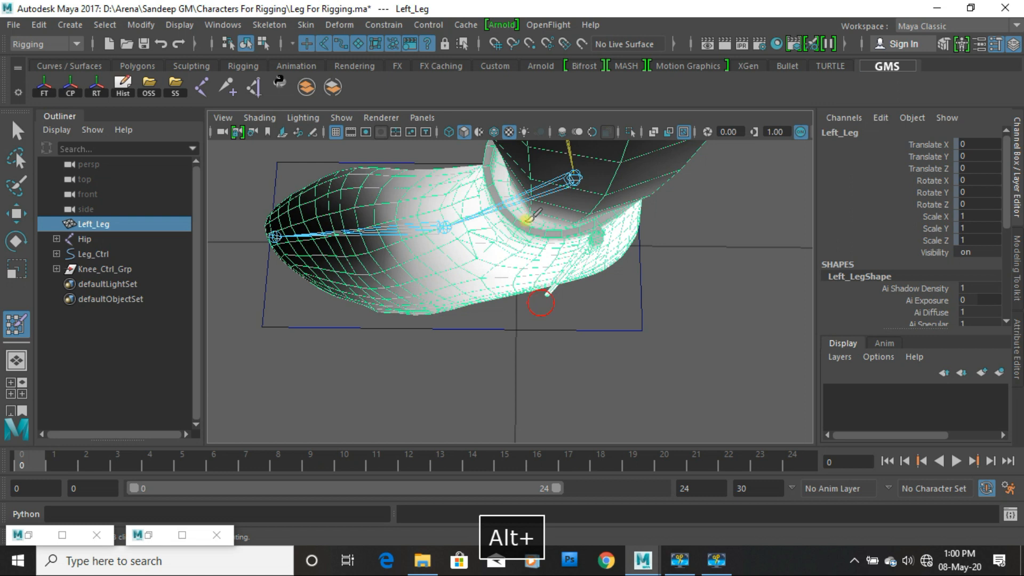
alt+drag(543, 296, 567, 298)
Step: Leave weight painting, select Leg_Ctrl and set its Toe Tap to 30.6 to test the foot deformation
key(w)
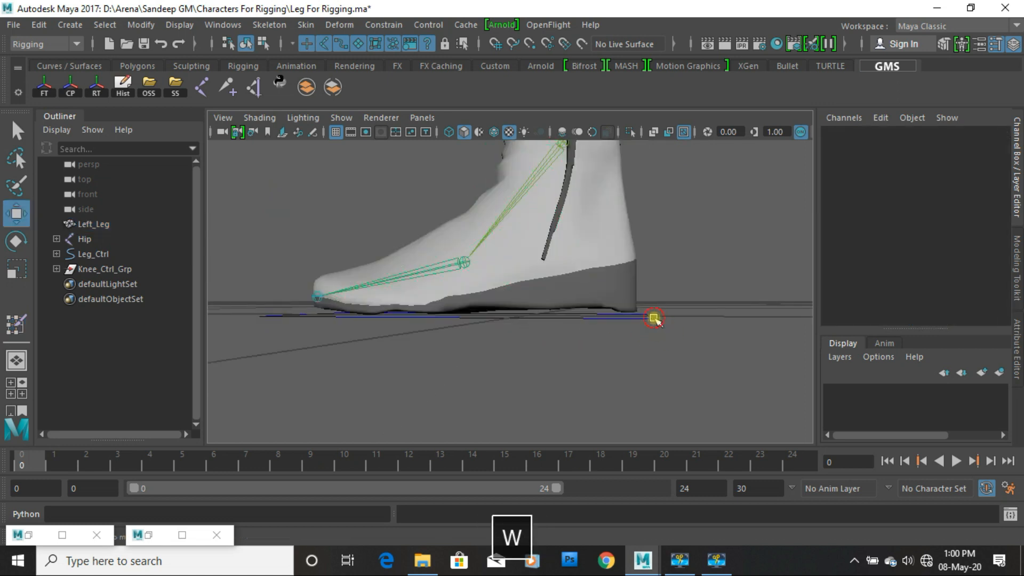
click(658, 322)
click(942, 299)
alt+drag(590, 336, 571, 338)
middle_drag(571, 338, 550, 219)
Step: Restart Paint Skin Weights on the Left_Leg mesh and smooth the Ankle weights around the zipper strip
click(584, 260)
right_drag(583, 260, 357, 62)
alt+right_drag(556, 227, 638, 336)
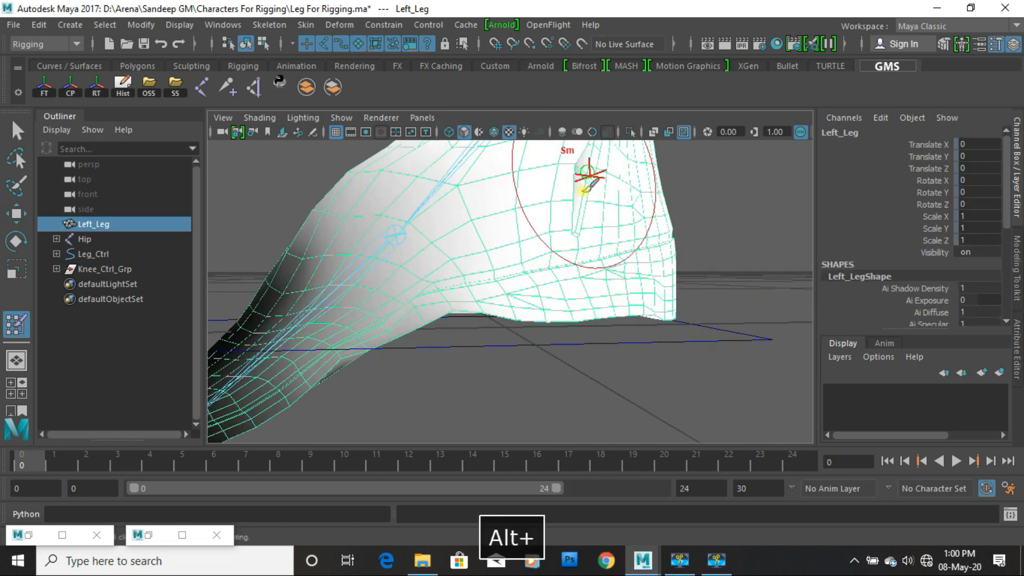
alt+middle_drag(590, 175, 565, 300)
drag(559, 310, 553, 311)
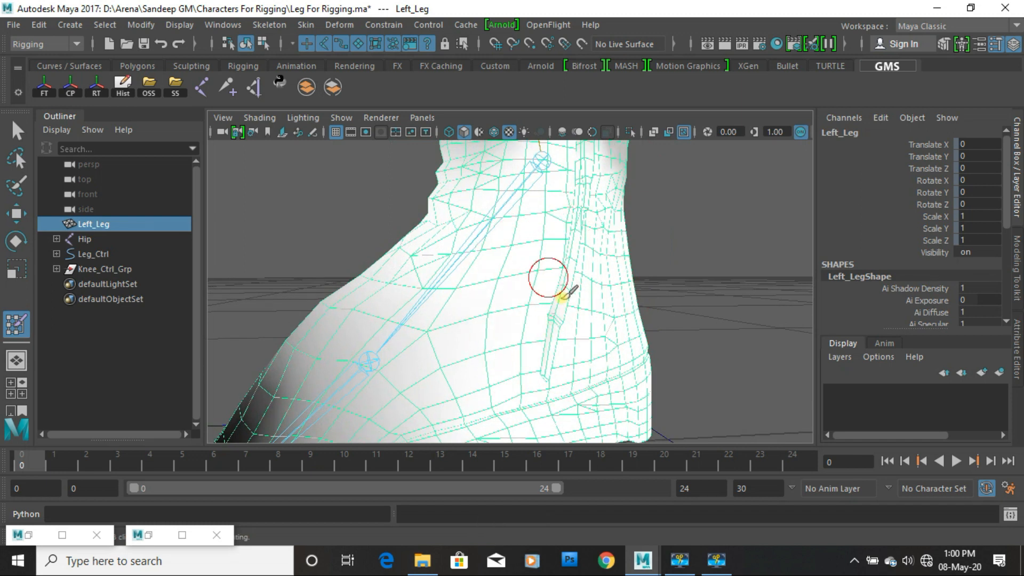
Step: Leave weight painting, select Leg_Ctrl and reset its Toe Tap attribute
key(w)
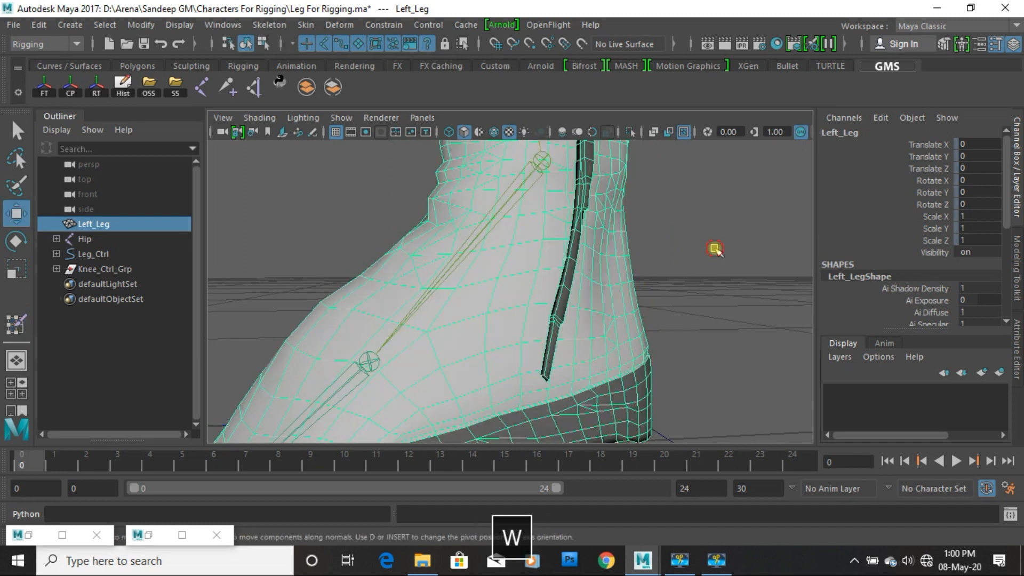
click(715, 247)
alt+right_drag(715, 247, 480, 329)
click(500, 360)
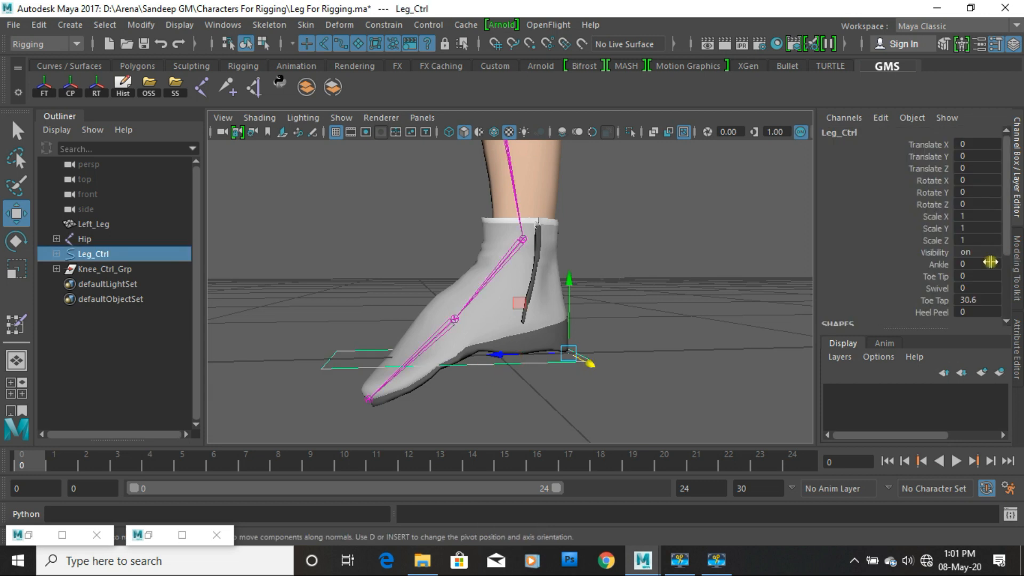
key(Return)
Step: Raise Leg_Ctrl to bend the knee and restart Paint Skin Weights on the Left_Leg mesh
alt+right_drag(768, 321, 541, 363)
drag(540, 362, 444, 278)
alt+right_drag(497, 288, 484, 222)
click(484, 208)
right_drag(485, 130, 313, 63)
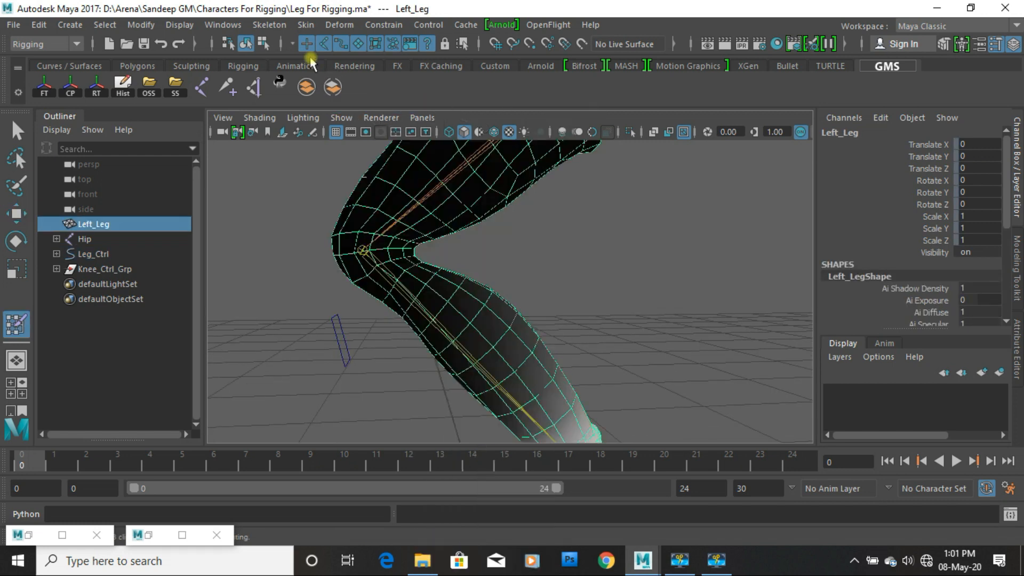
Step: Set the weight painting operation to Replace with an opacity of 0.0388
alt+drag(447, 335, 504, 270)
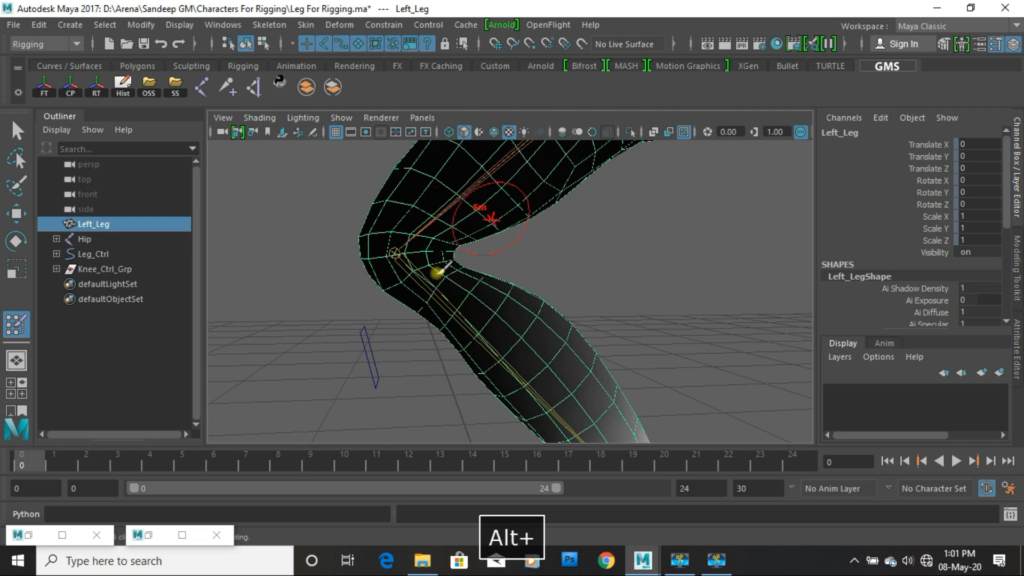
click(151, 535)
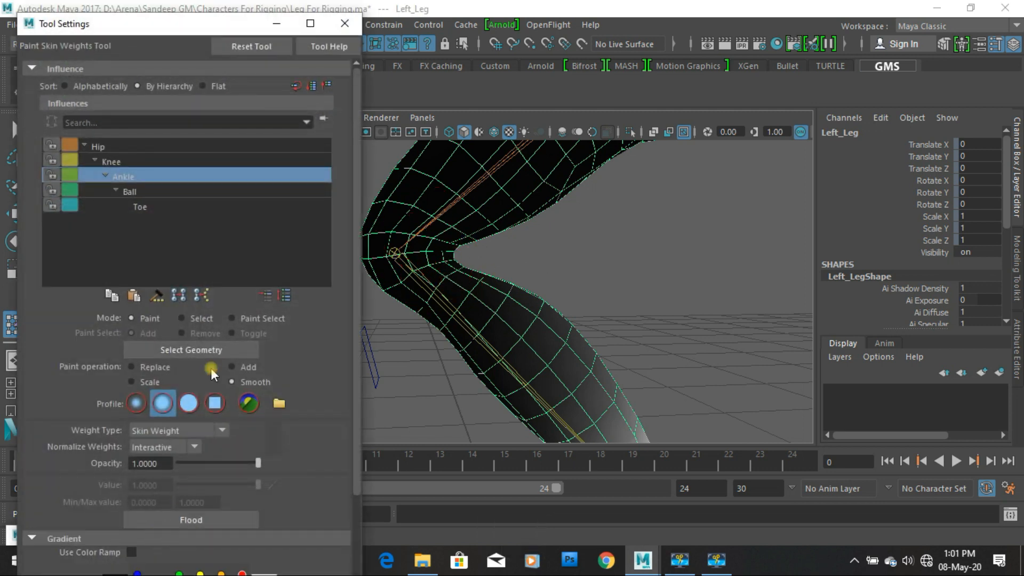
click(138, 367)
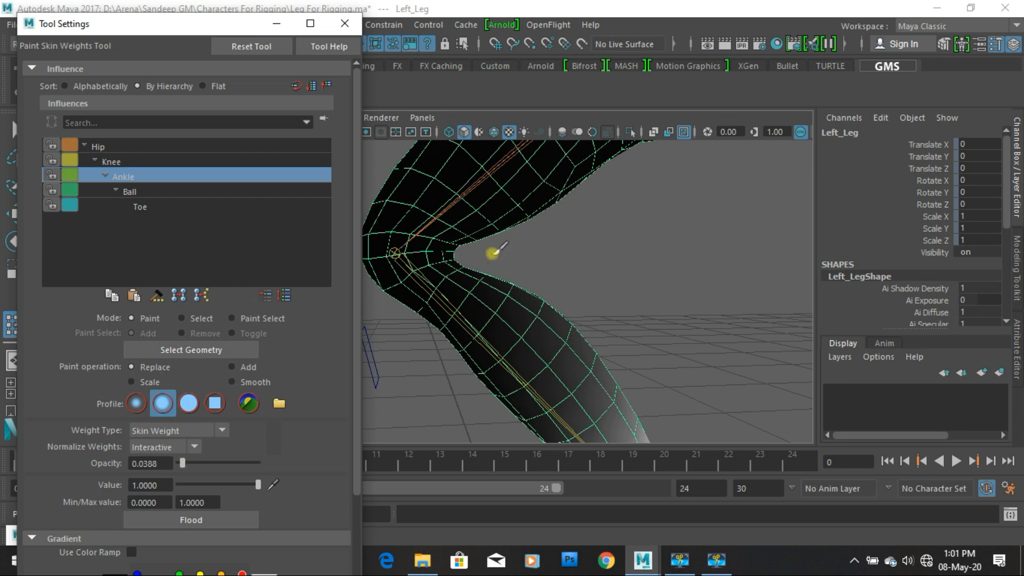
Step: Select the Knee joint as the influence and gradually reduce its weight over the lower thigh all around the knee
alt+drag(494, 252, 404, 277)
right_drag(419, 255, 472, 302)
alt+right_drag(467, 336, 551, 352)
alt+drag(492, 338, 504, 288)
alt+drag(526, 246, 549, 229)
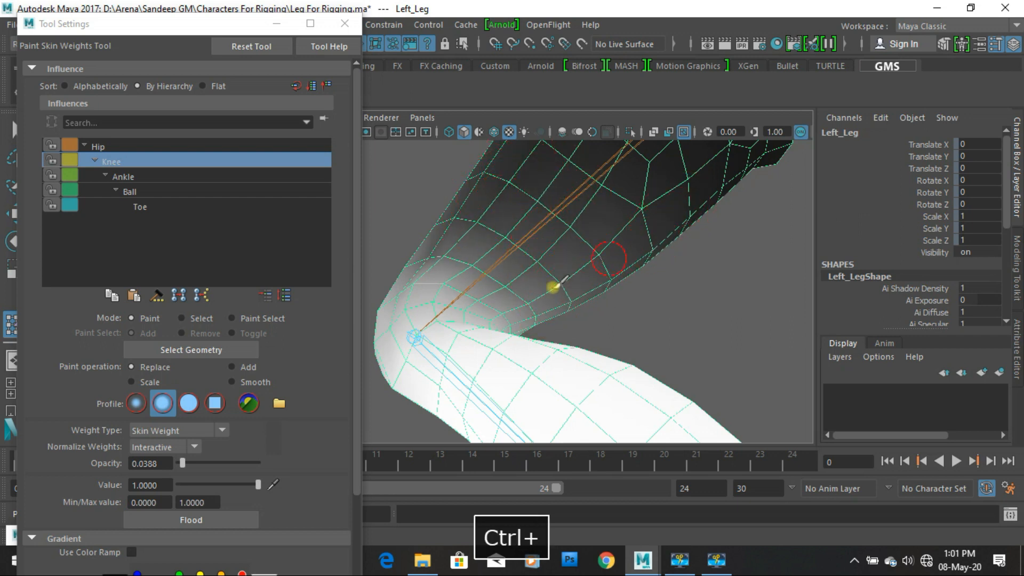
alt+drag(608, 276, 455, 277)
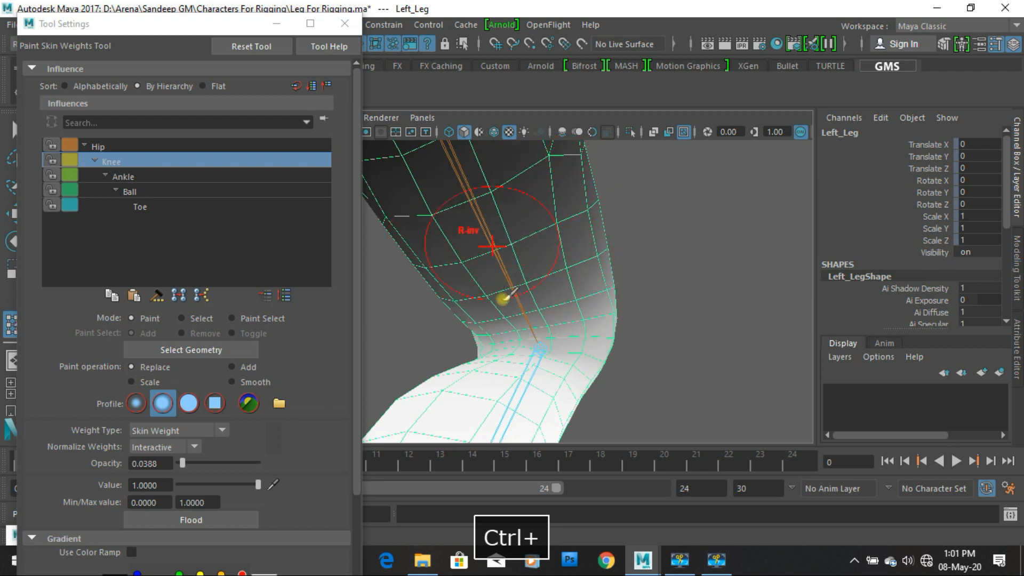
alt+drag(595, 309, 533, 262)
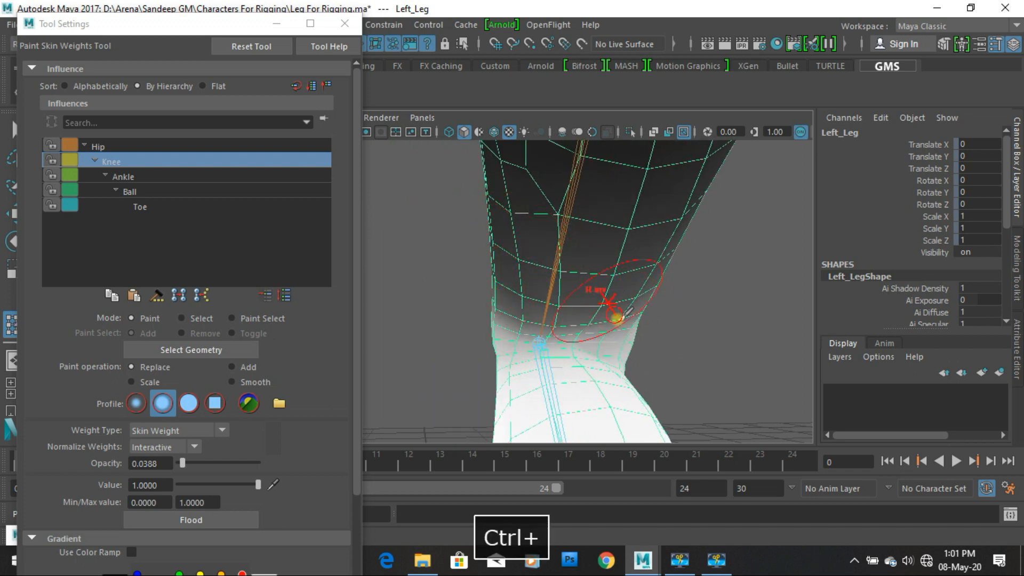
alt+drag(677, 308, 617, 306)
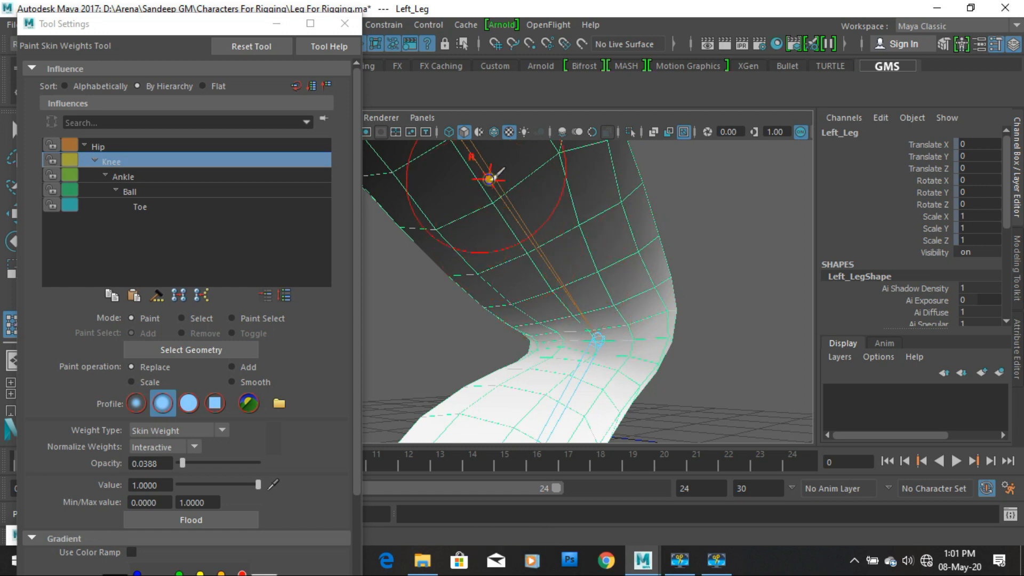
alt+drag(522, 335, 549, 258)
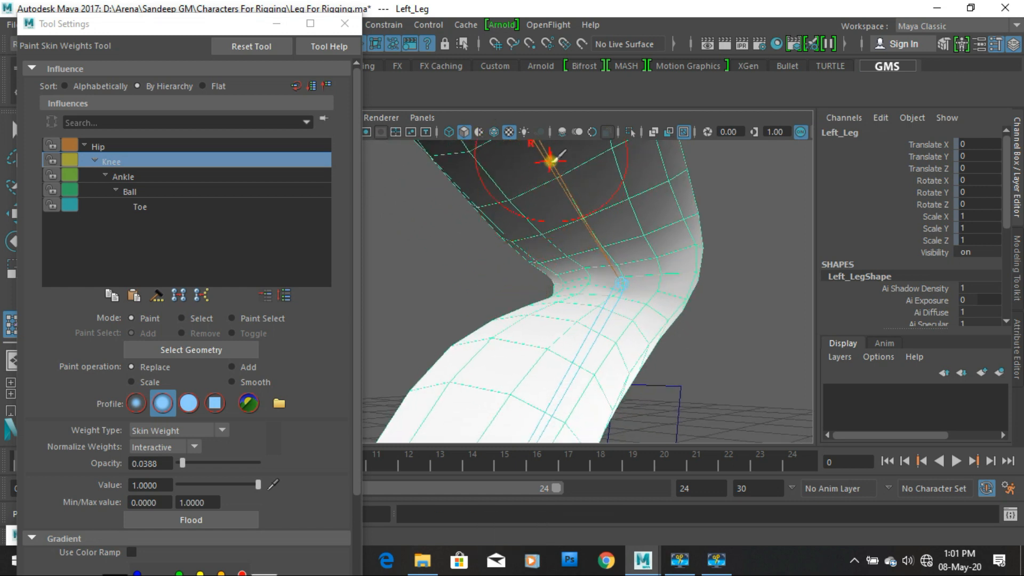
Step: Select the Hip joint as the influence and gradually reduce its weight over the upper calf below the knee
mouse_move(574, 299)
alt+mouse_down()
mouse_move(548, 400)
mouse_move(551, 281)
mouse_move(546, 301)
alt+mouse_up()
drag(600, 245, 596, 284)
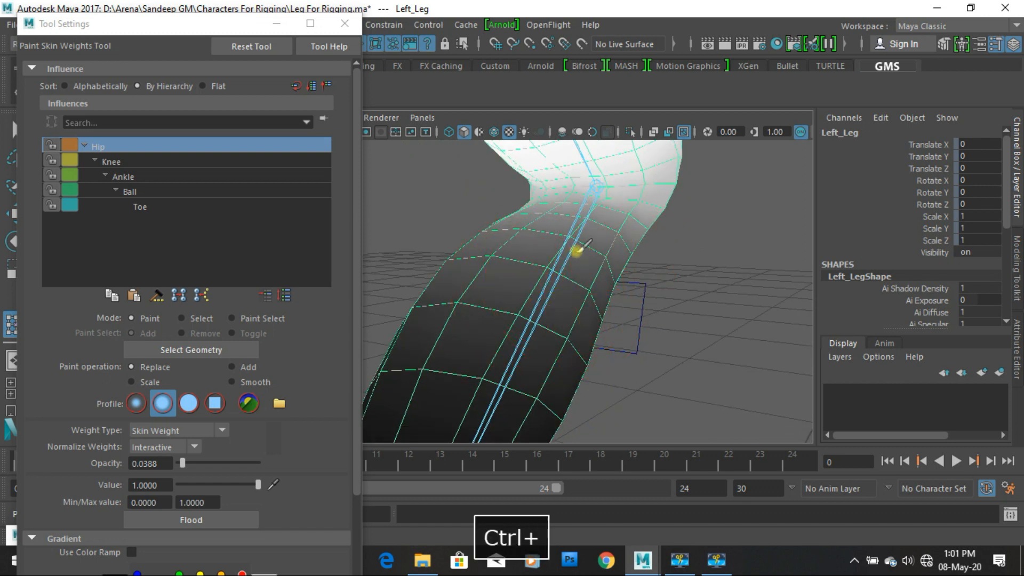
alt+drag(537, 280, 563, 228)
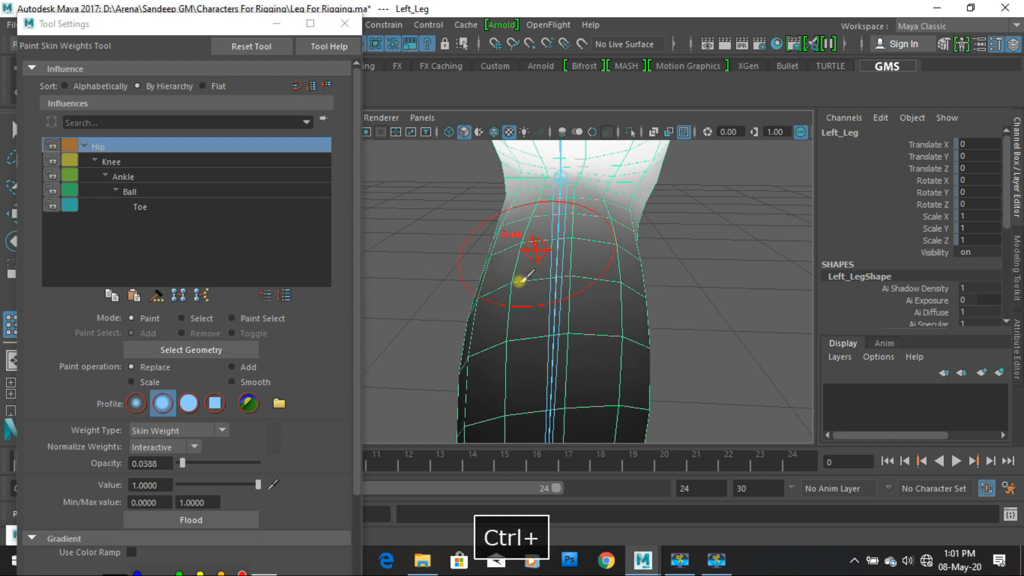
alt+drag(500, 293, 514, 219)
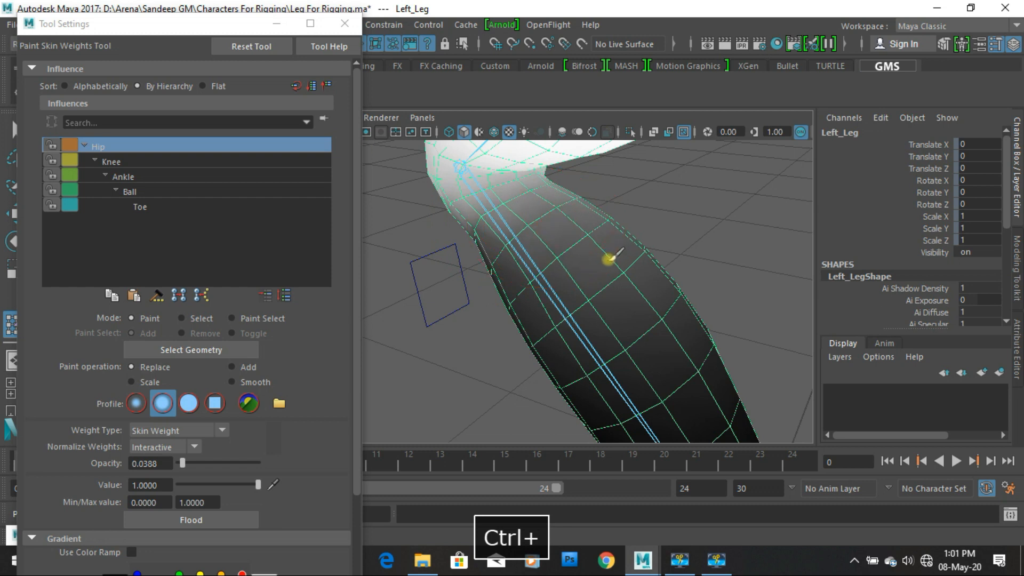
alt+drag(520, 235, 487, 231)
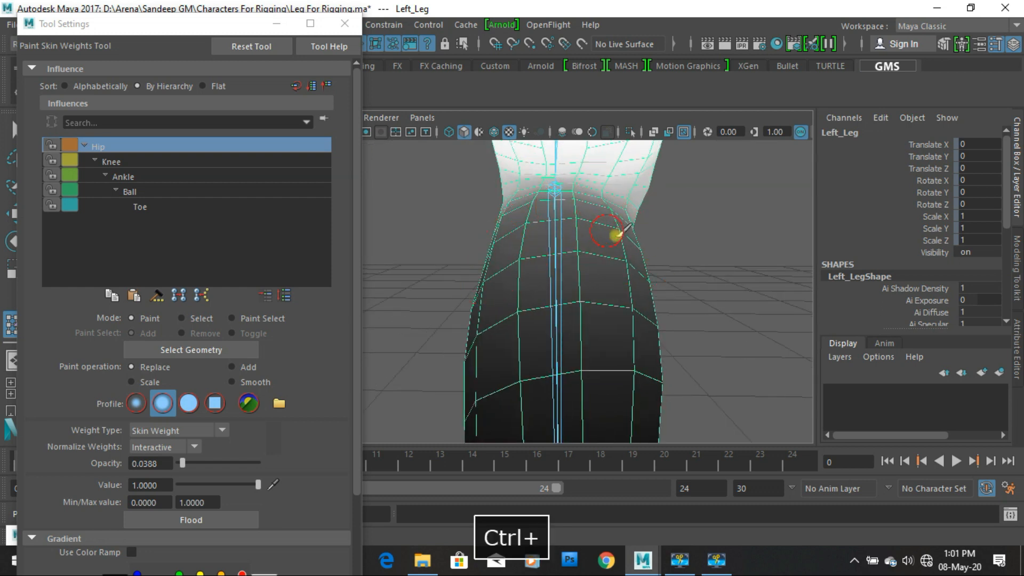
Step: Examine the Hip influence weights around the bent knee from the front, back and both sides
alt+drag(632, 297, 561, 232)
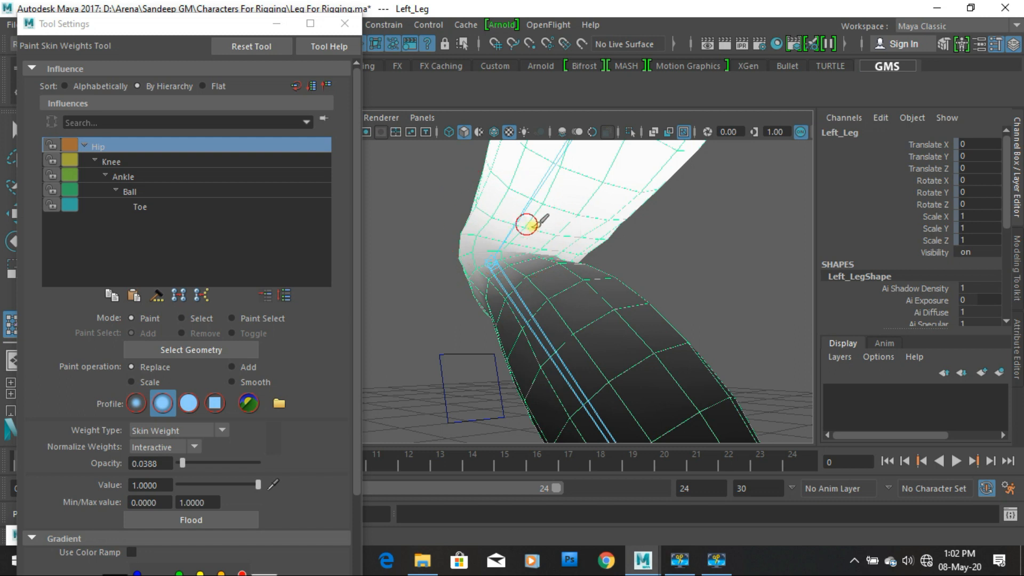
alt+drag(597, 231, 638, 231)
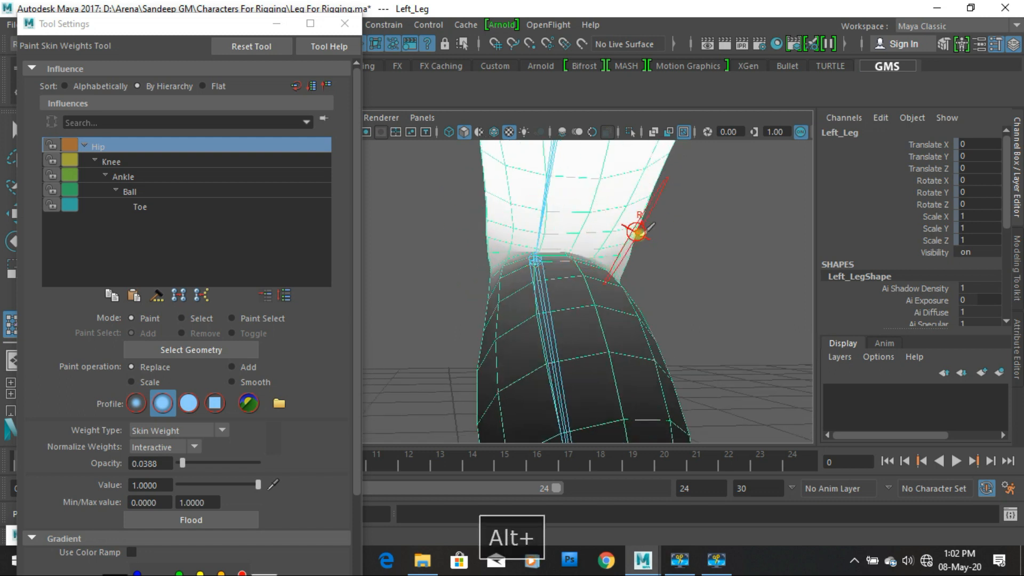
alt+drag(579, 241, 617, 222)
alt+drag(524, 222, 483, 193)
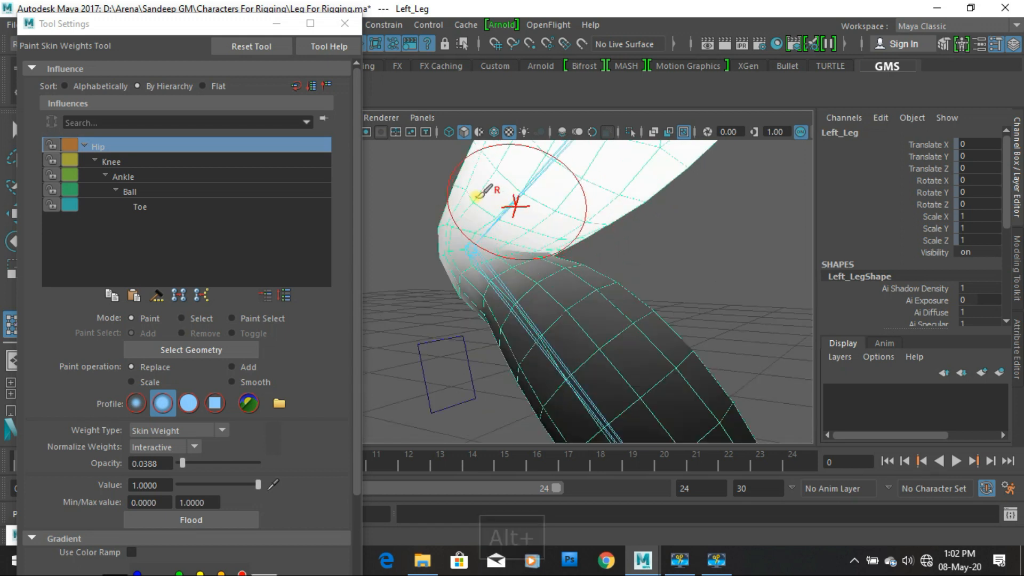
alt+drag(535, 331, 455, 337)
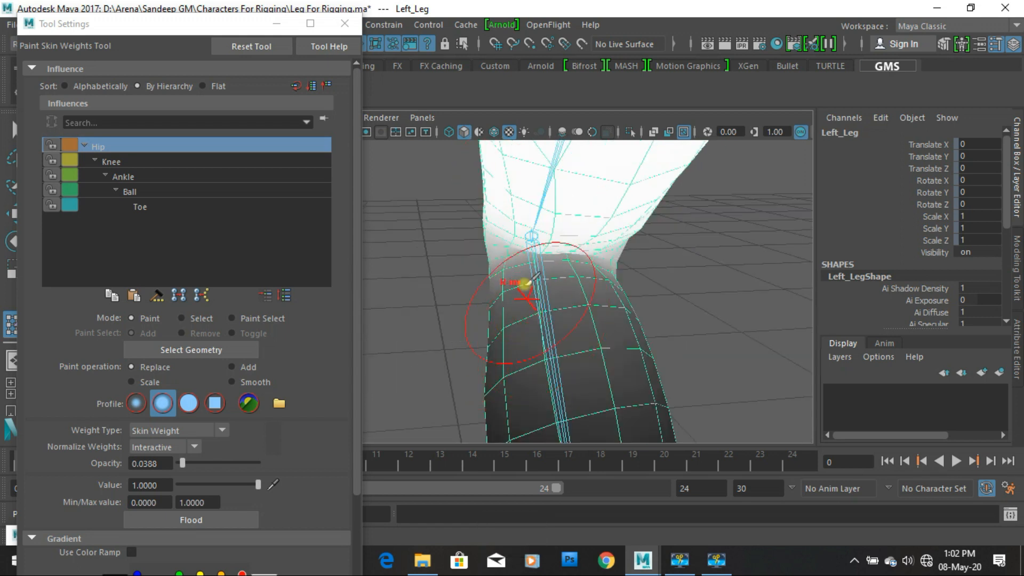
alt+drag(484, 372, 539, 361)
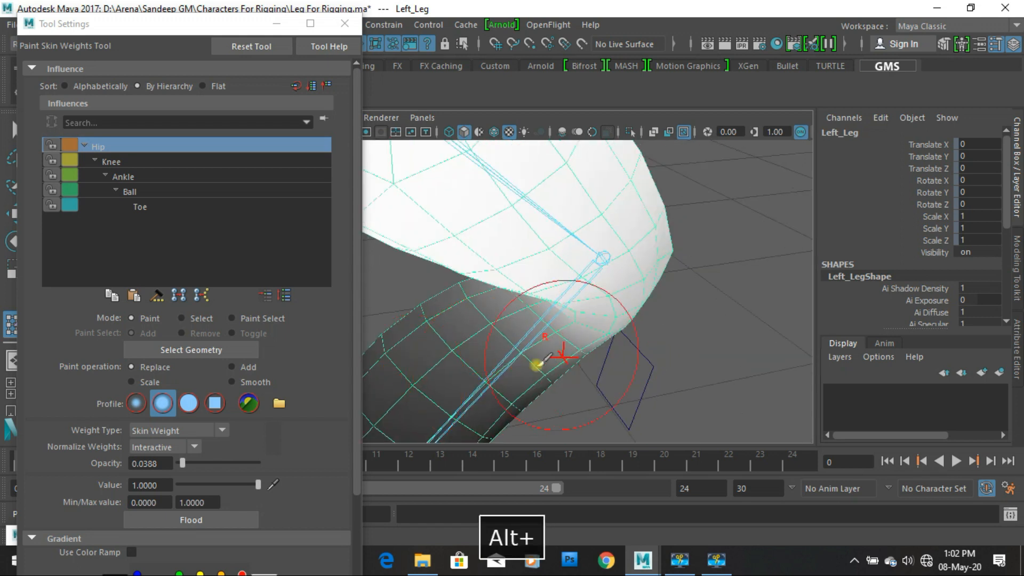
alt+right_drag(416, 313, 371, 308)
alt+drag(565, 304, 735, 290)
Step: Leave weight painting, close its tool settings, and straighten the leg by setting Leg_Ctrl's Translate Y to 0
key(w)
click(711, 293)
alt+middle_drag(613, 331, 646, 283)
click(349, 23)
click(640, 435)
mouse_move(667, 365)
mouse_down()
mouse_move(671, 342)
mouse_move(663, 458)
mouse_move(671, 361)
mouse_up()
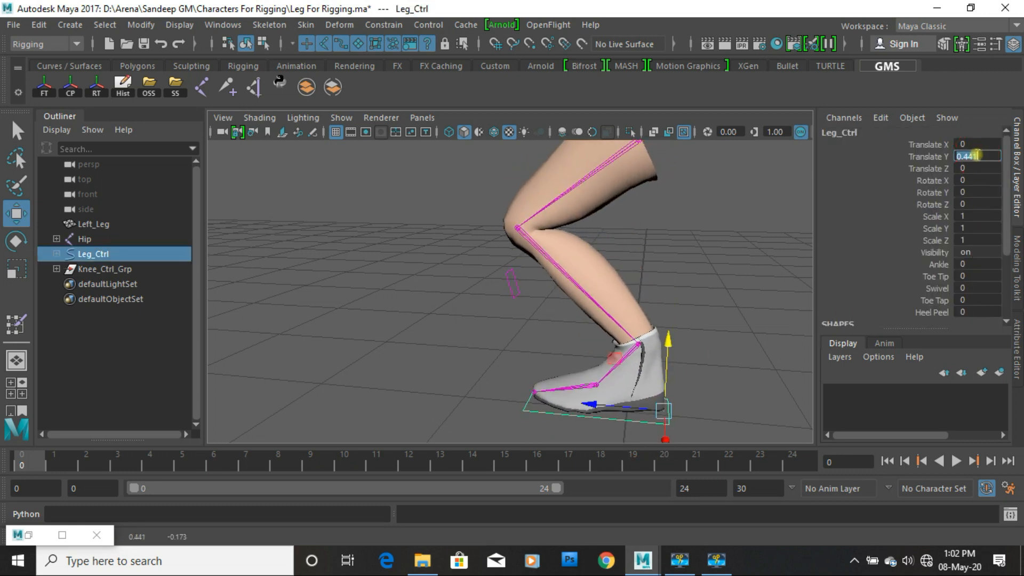
text(0)
key(Return)
Step: Examine the straightened leg from several sides and check the Hip joint chain inside the mesh
alt+middle_drag(637, 342, 643, 294)
alt+right_drag(579, 295, 545, 295)
alt+drag(550, 295, 680, 269)
alt+middle_drag(681, 269, 681, 331)
click(674, 309)
alt+right_drag(670, 320, 587, 315)
alt+drag(584, 314, 567, 313)
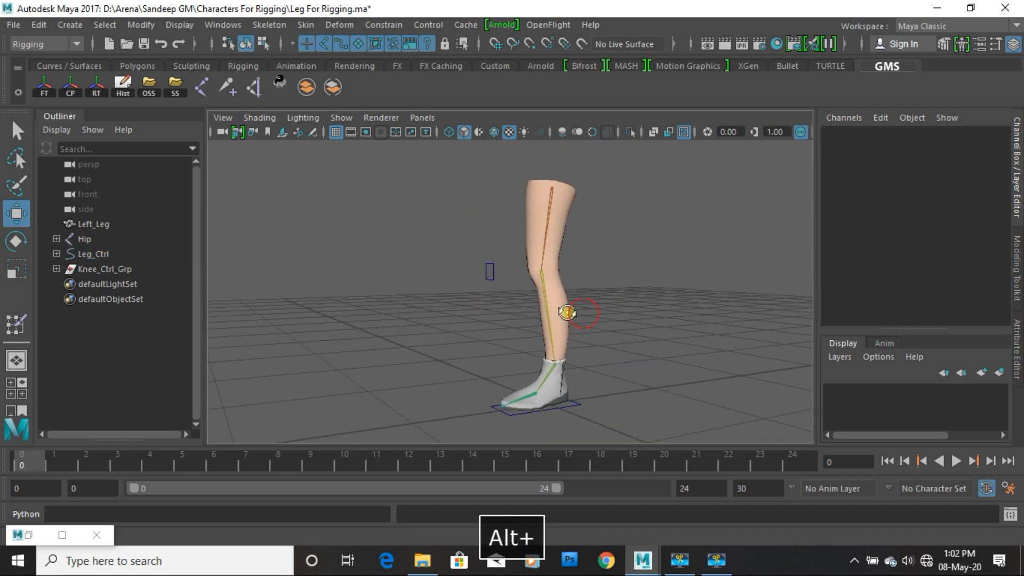
alt+right_drag(567, 313, 590, 331)
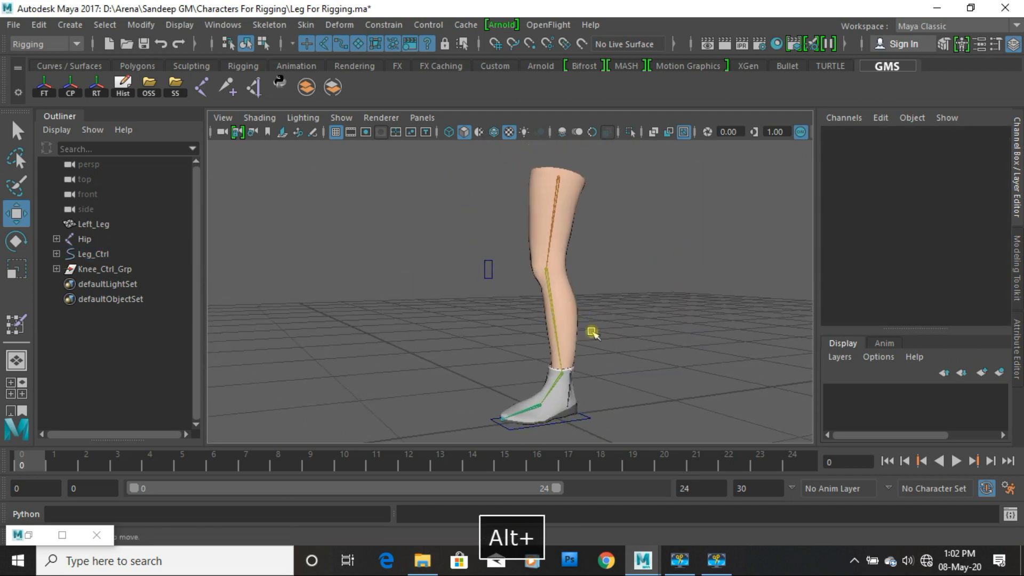
click(85, 239)
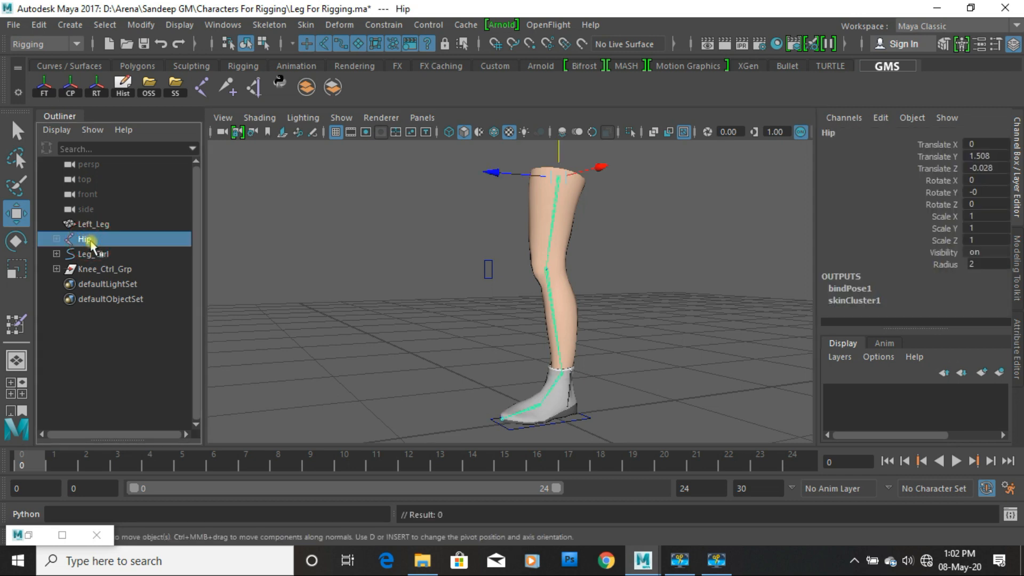
click(677, 345)
alt+middle_drag(581, 272, 544, 314)
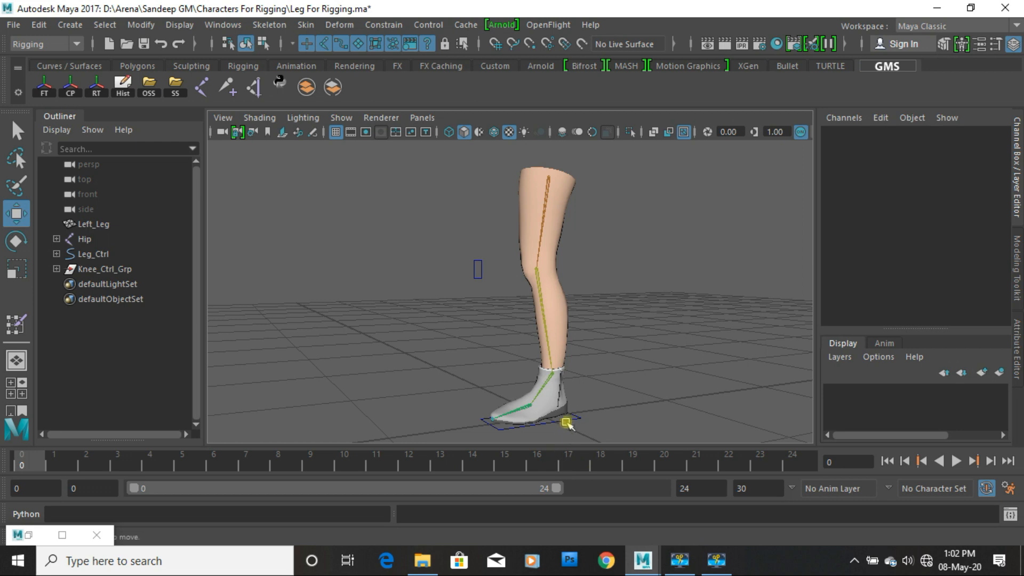
Step: Test Leg_Ctrl's Ankle attribute by varying it interactively, and undo the change
click(567, 423)
click(938, 264)
middle_drag(670, 293, 408, 323)
key(ctrl+z)
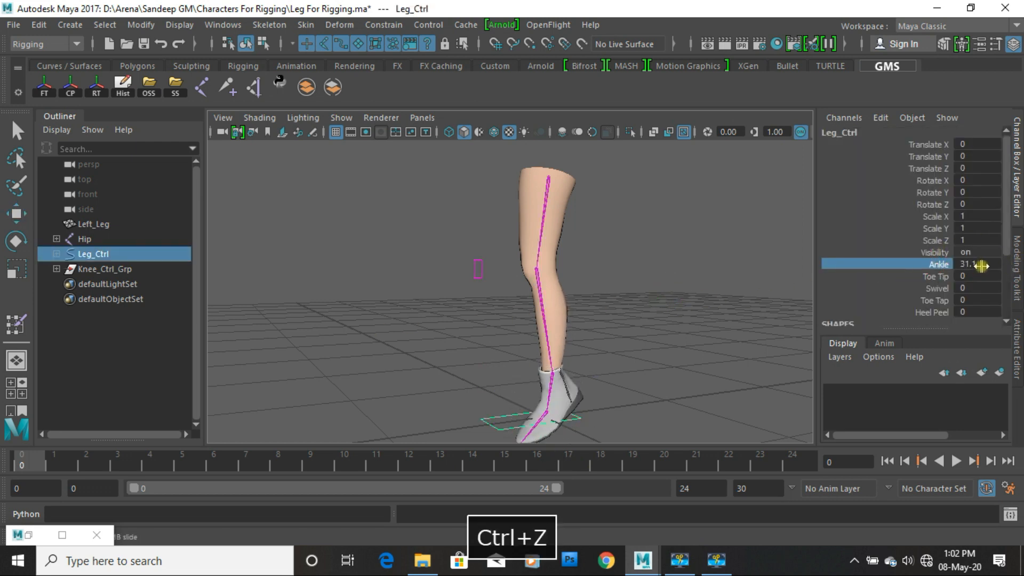
key(ctrl+z)
Step: Test Leg_Ctrl's Toe Tip and Swivel attributes one after the other, undoing each change
click(936, 275)
middle_drag(583, 329, 817, 308)
key(ctrl+z)
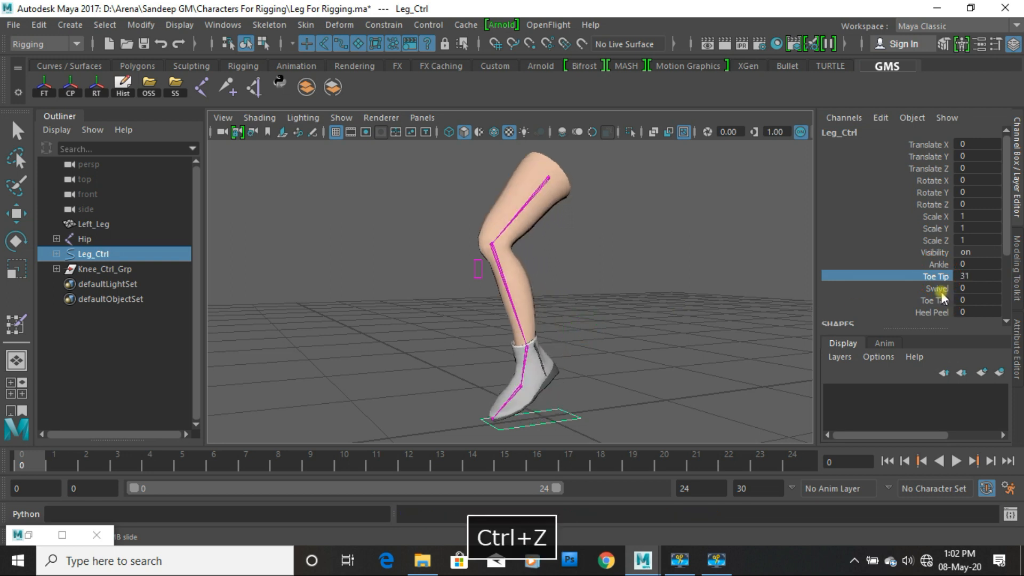
click(936, 290)
middle_drag(636, 322, 814, 310)
key(ctrl+z)
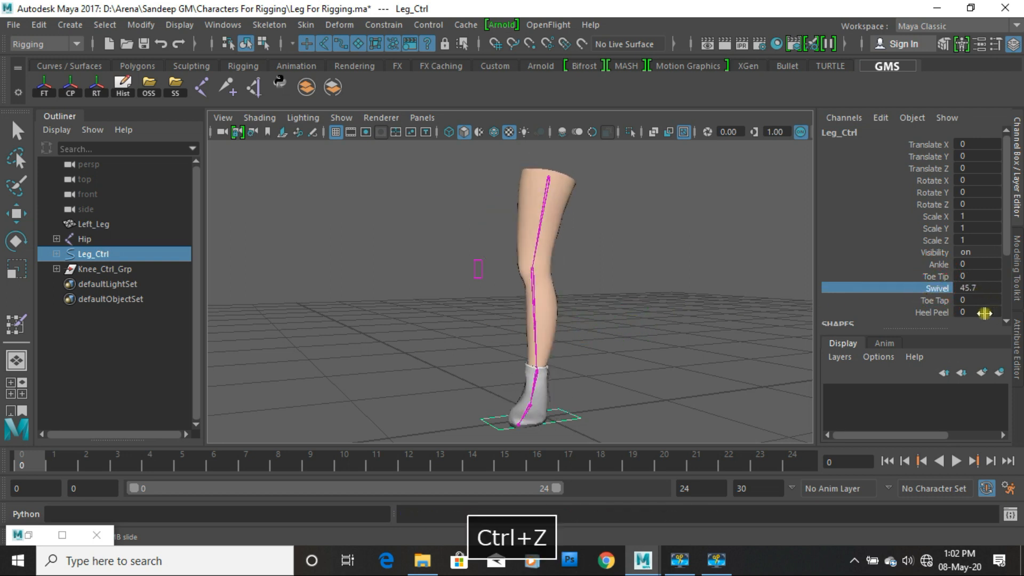
Step: Test Leg_Ctrl's Toe Tap and Heel Peel attributes one after the other, undoing each change
click(936, 300)
middle_drag(580, 354, 460, 346)
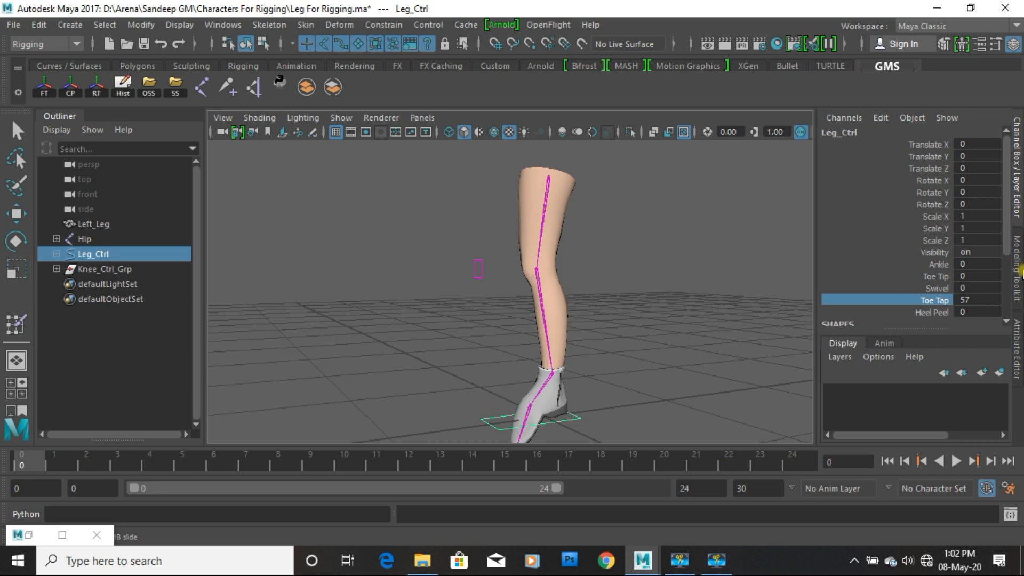
key(ctrl+z)
click(936, 312)
middle_drag(547, 356, 457, 292)
key(ctrl+z)
Step: Move Knee_Ctrl along X to test how the straight leg follows, and undo the move
key(w)
drag(474, 257, 530, 286)
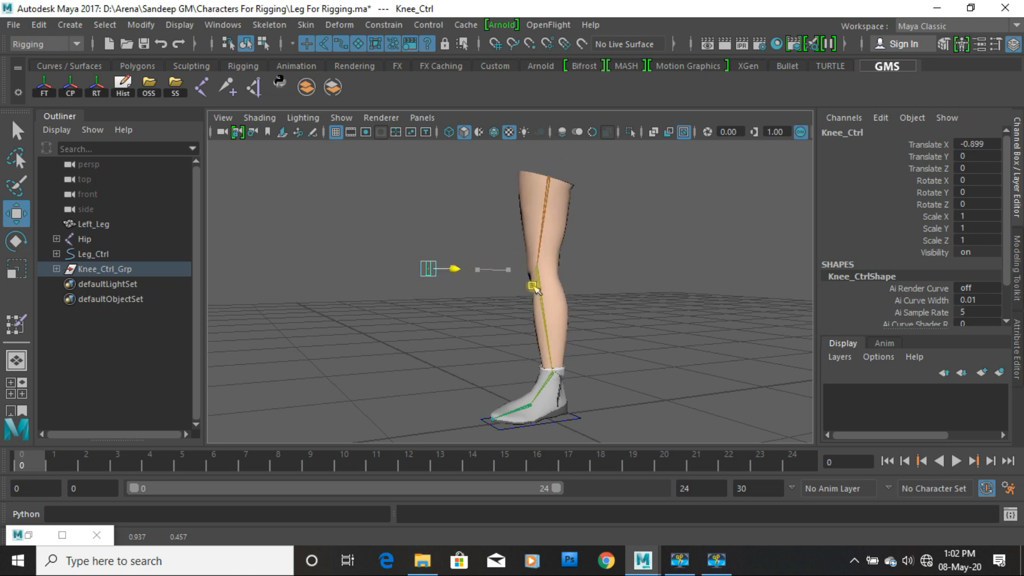
key(ctrl+z)
Step: Test the bent knee by raising Leg_Ctrl and shifting Knee_Ctrl along X, and undo the moves
drag(571, 384, 587, 427)
drag(568, 343, 568, 308)
click(477, 270)
drag(514, 271, 619, 264)
key(ctrl+z)
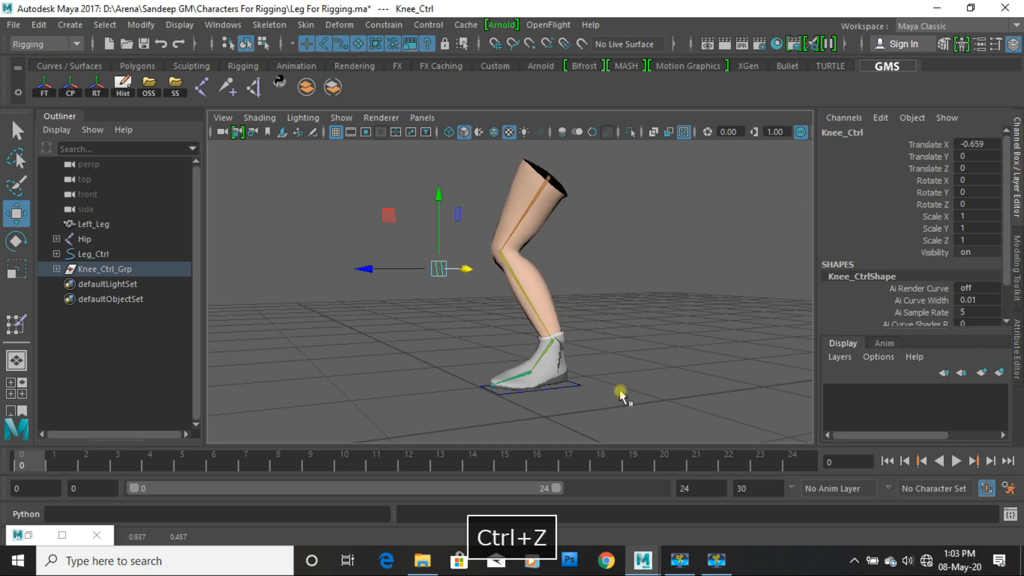
key(ctrl+z)
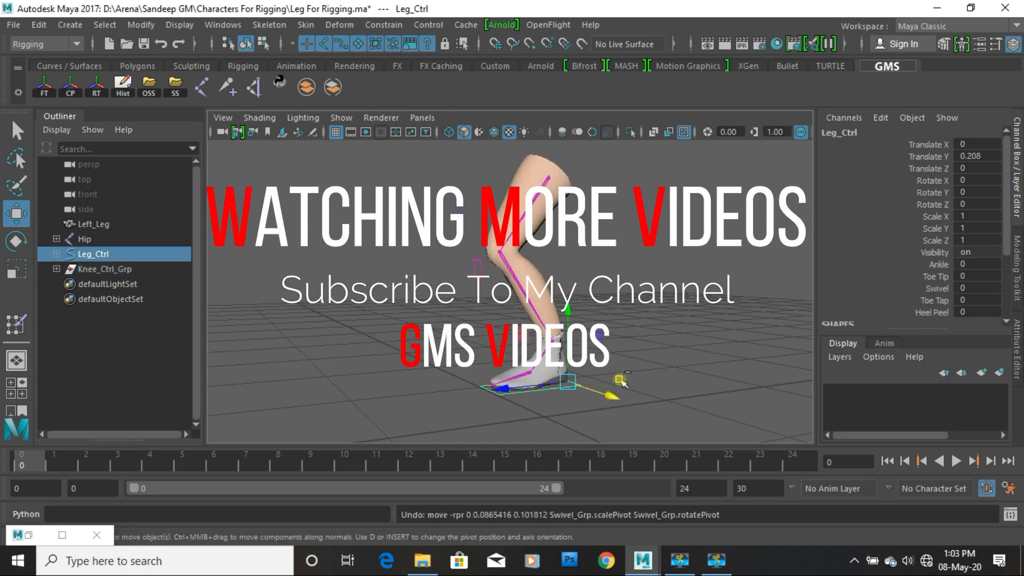
key(ctrl+z)
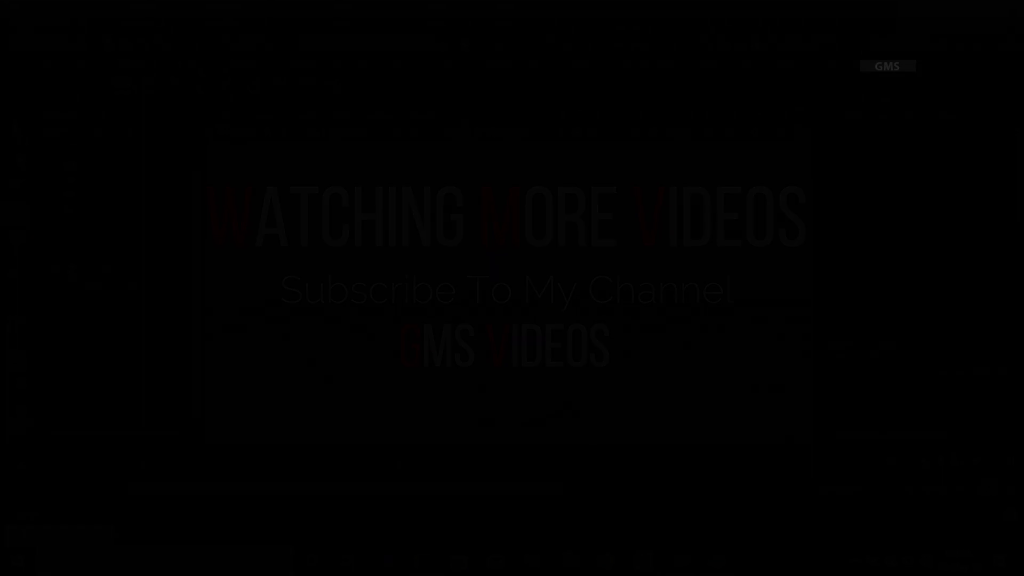